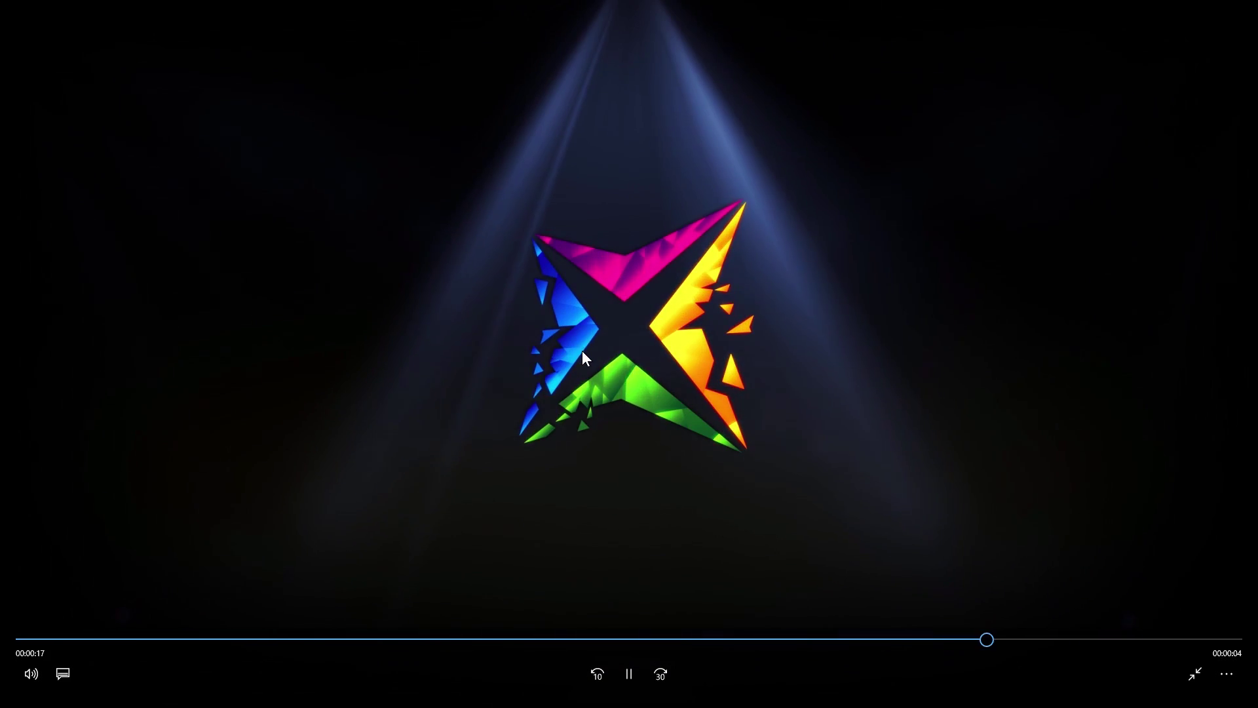
# - Stop the intro playback and review the Trapcode Particular and Form plug-ins on Red Giant's Trapcode Suite page
pyautogui.click(628, 669)
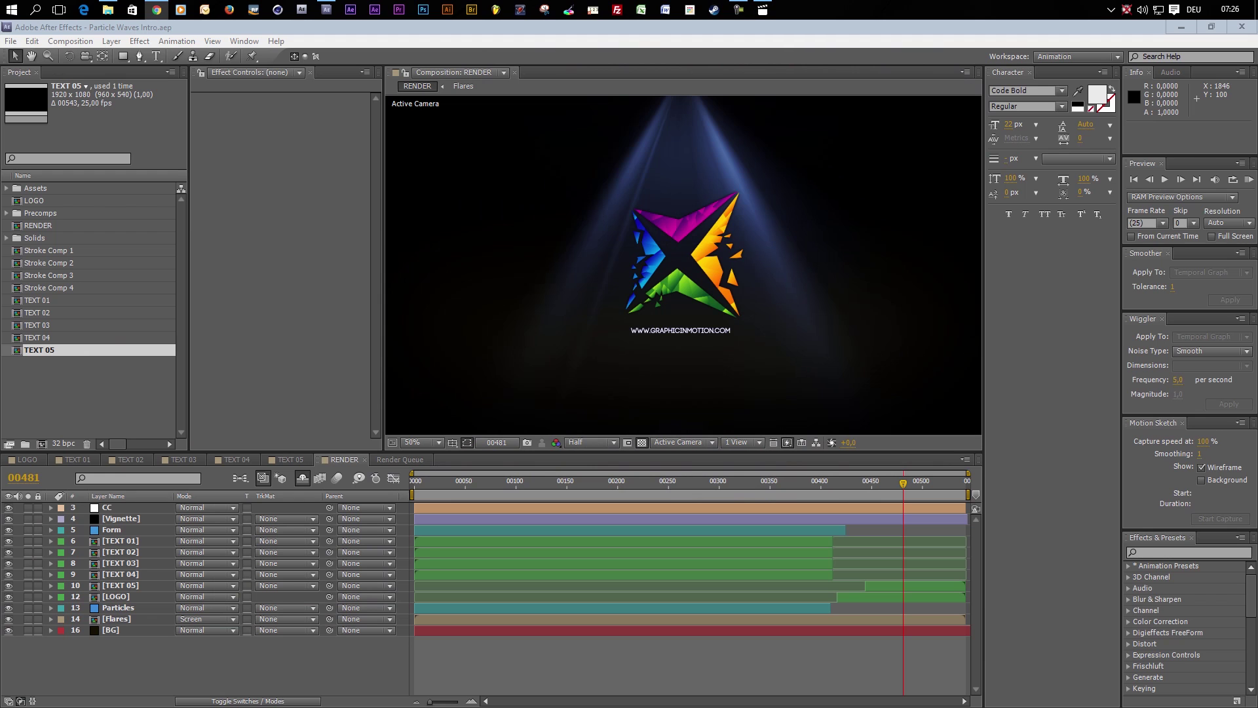
pyautogui.moveTo(1257, 157); pyautogui.dragTo(738, 54)
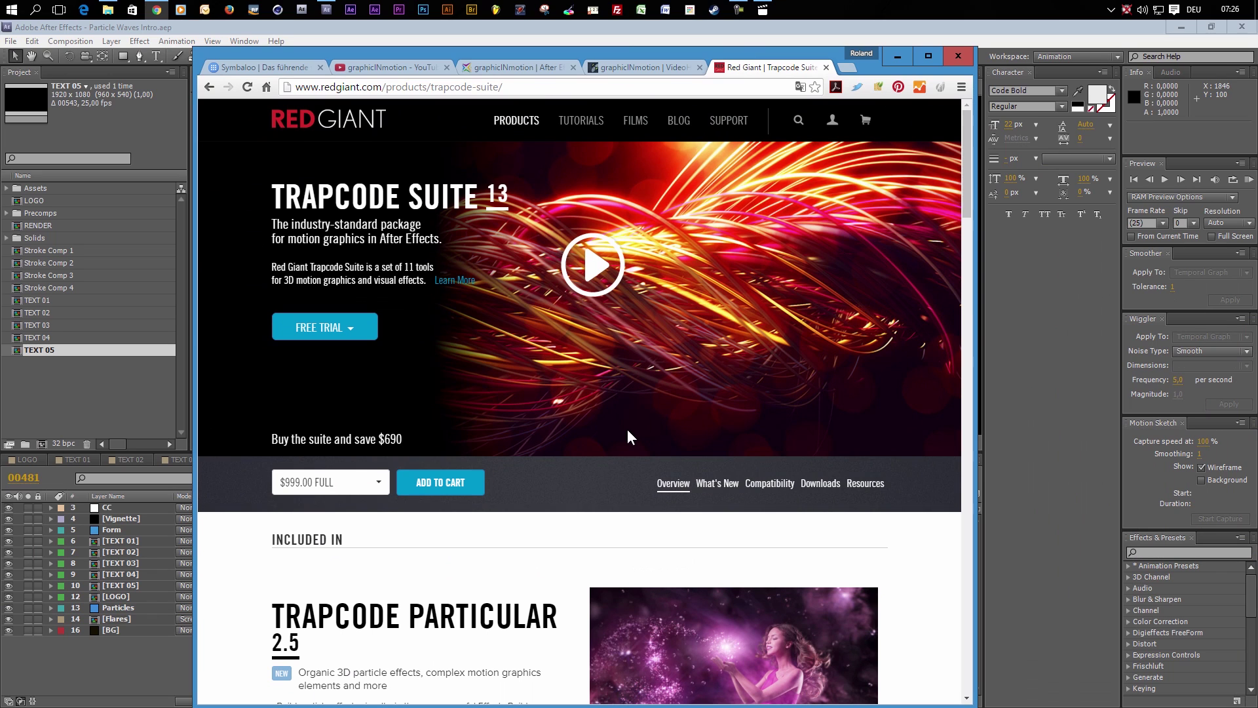
pyautogui.scroll(-3, 627, 430)
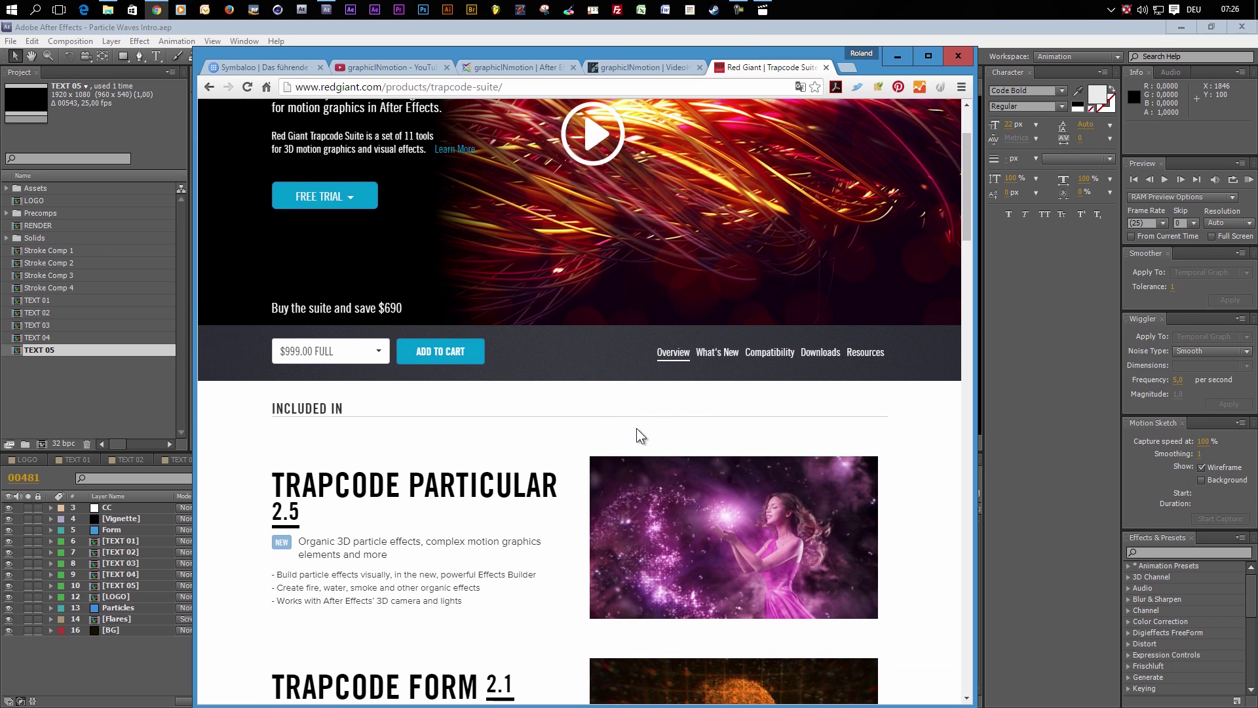
pyautogui.scroll(-2, 639, 436)
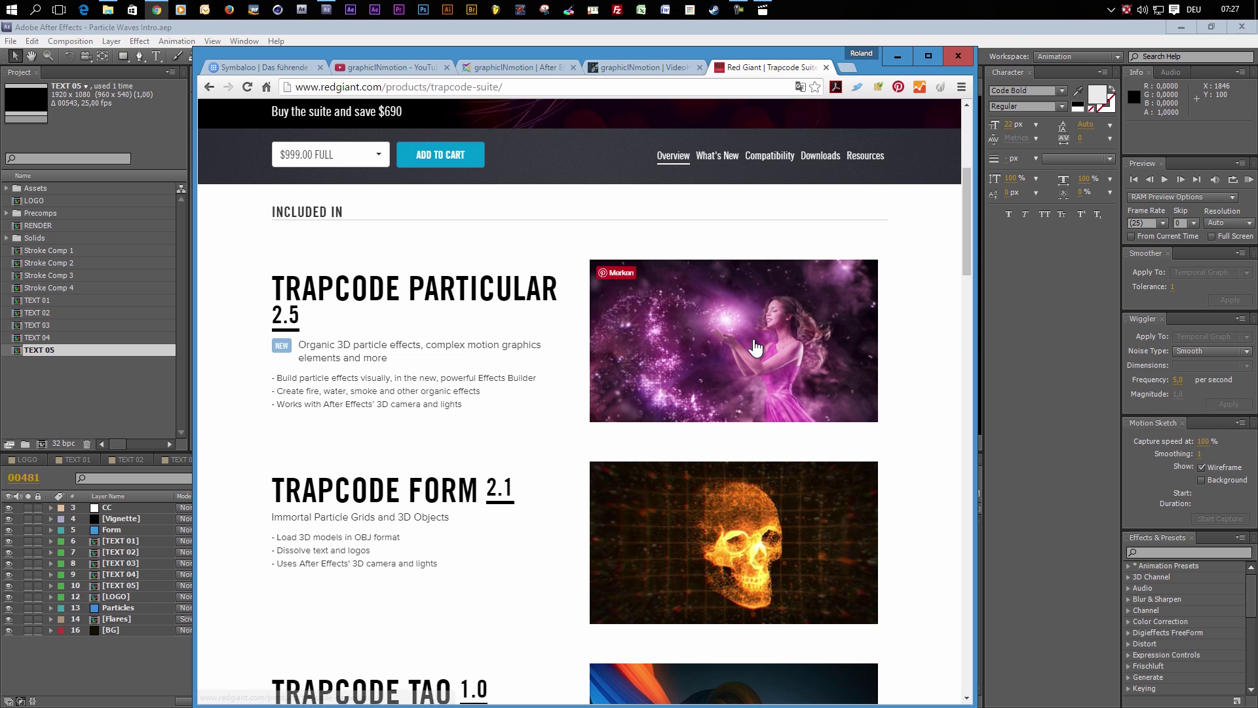
pyautogui.moveTo(762, 67); pyautogui.dragTo(1257, 108)
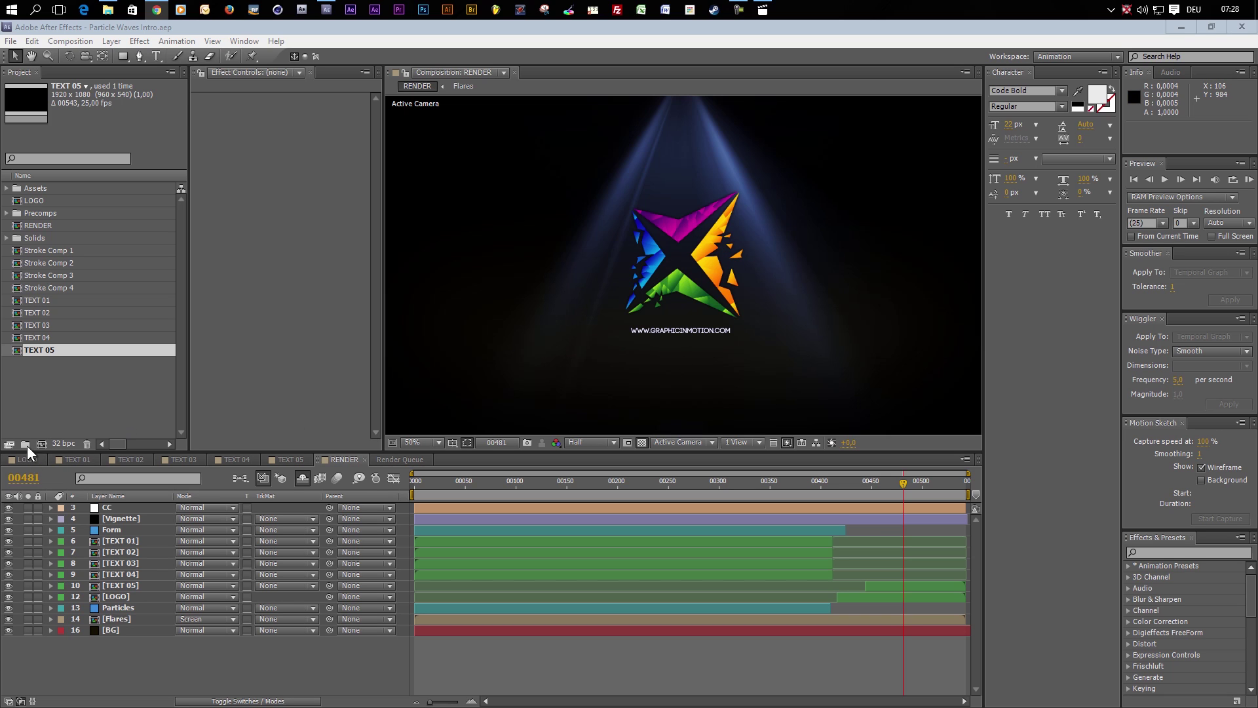
# - Import the logo file logo_2_line_png.png from the Neu_2012 folder into the project
pyautogui.click(16, 44)
pyautogui.moveTo(97, 249)
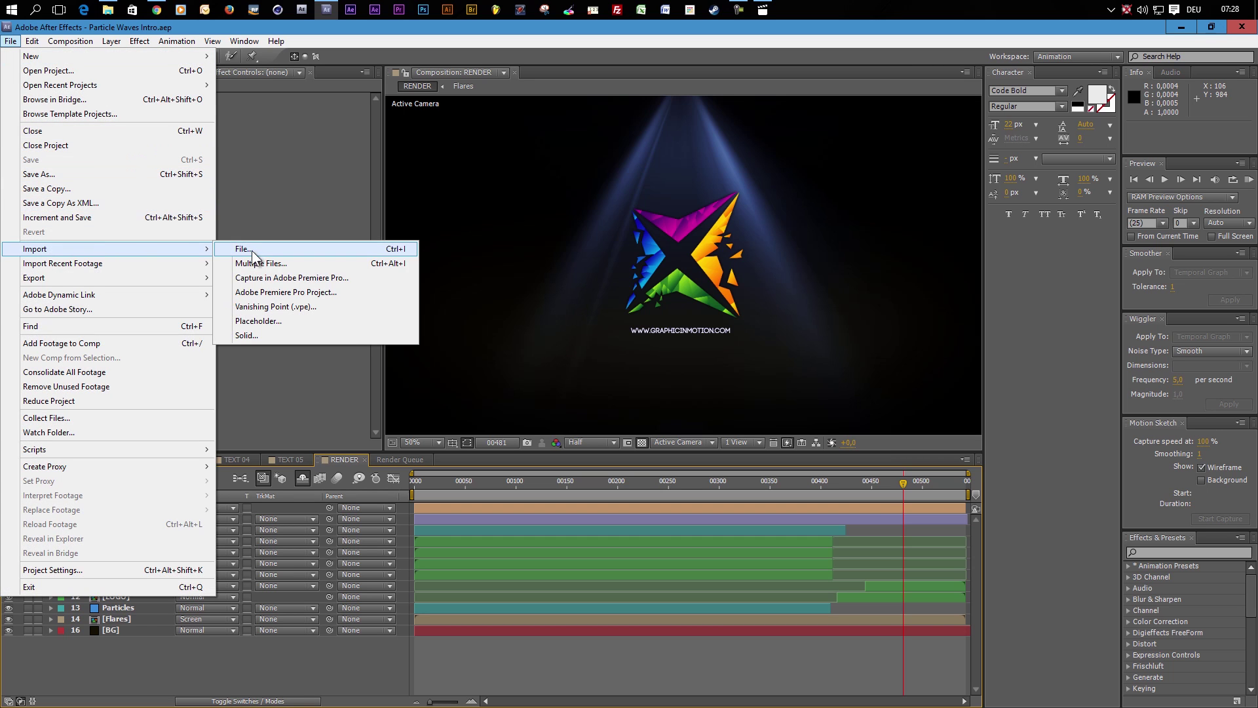
pyautogui.click(255, 250)
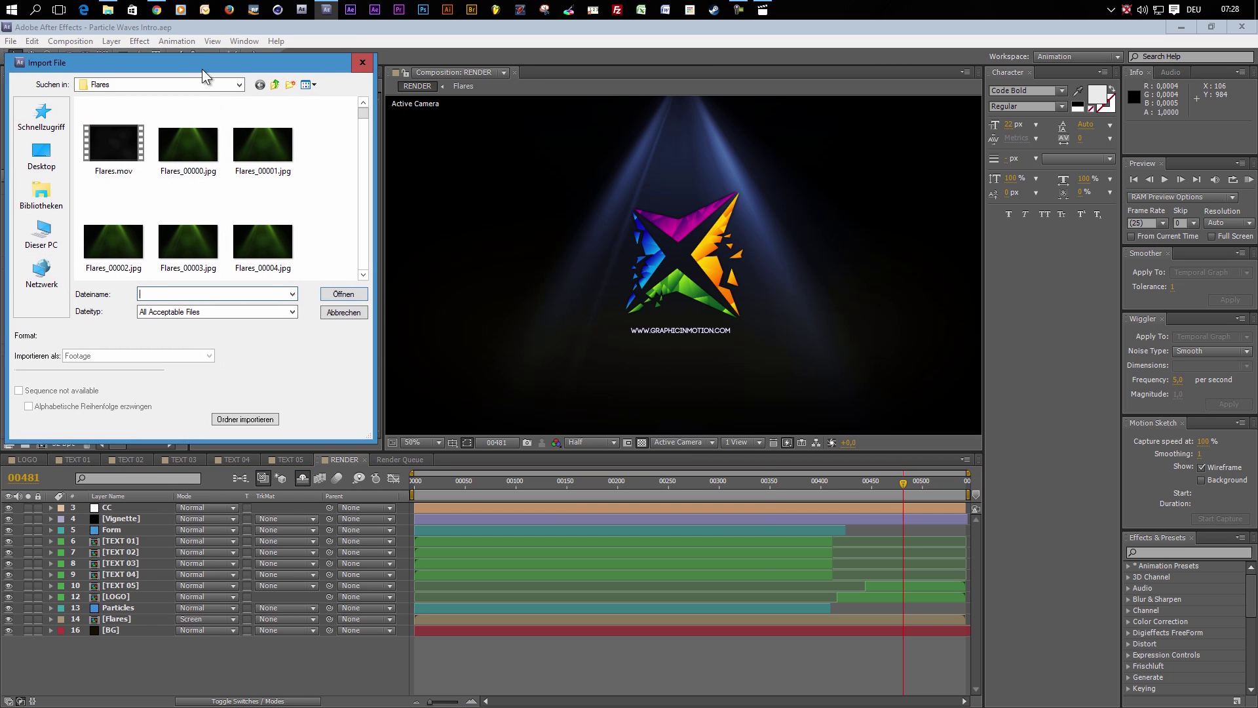
pyautogui.moveTo(202, 69); pyautogui.dragTo(572, 188)
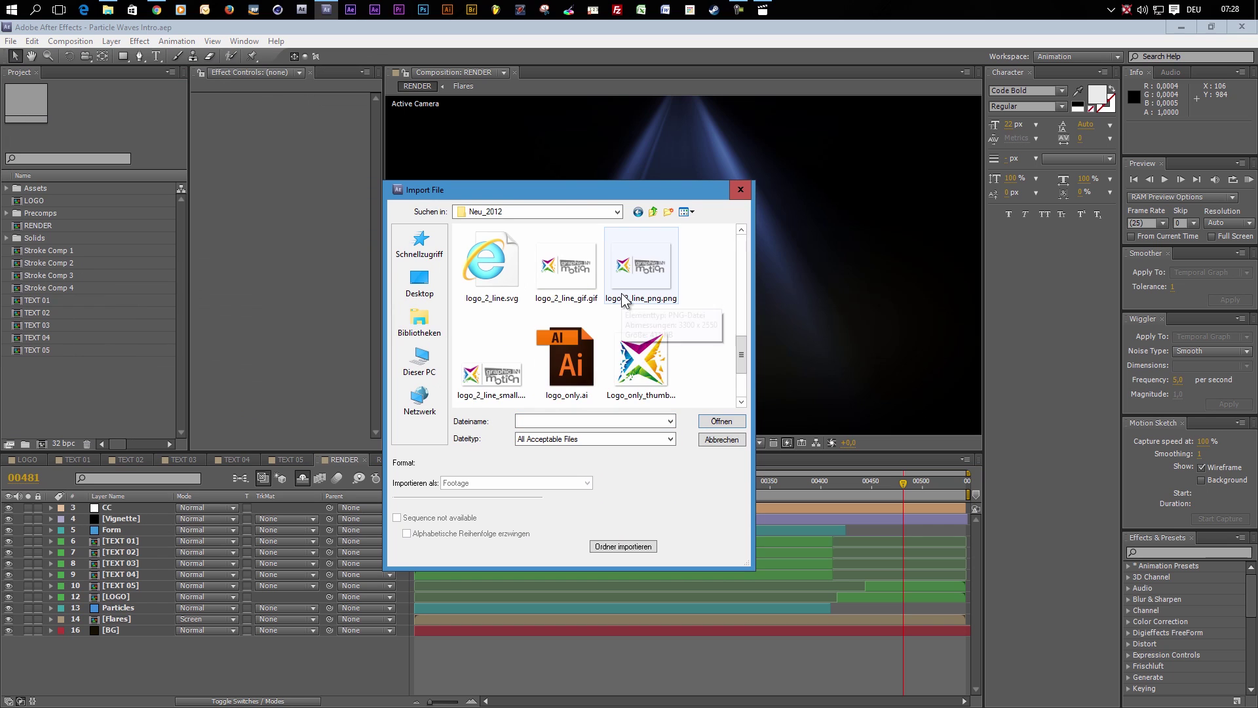
pyautogui.click(623, 301)
pyautogui.click(728, 421)
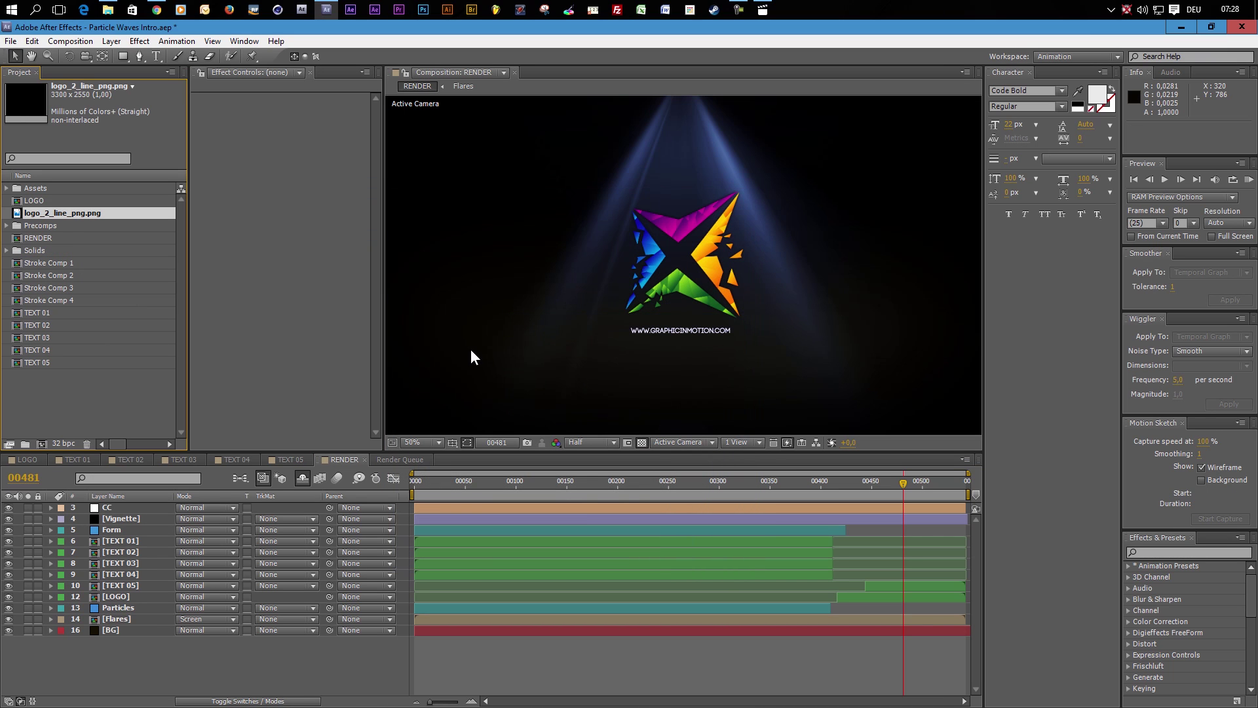
# - Add logo_2_line_png.png above the existing logo in the LOGO composition and scale it to 33%
pyautogui.click(26, 459)
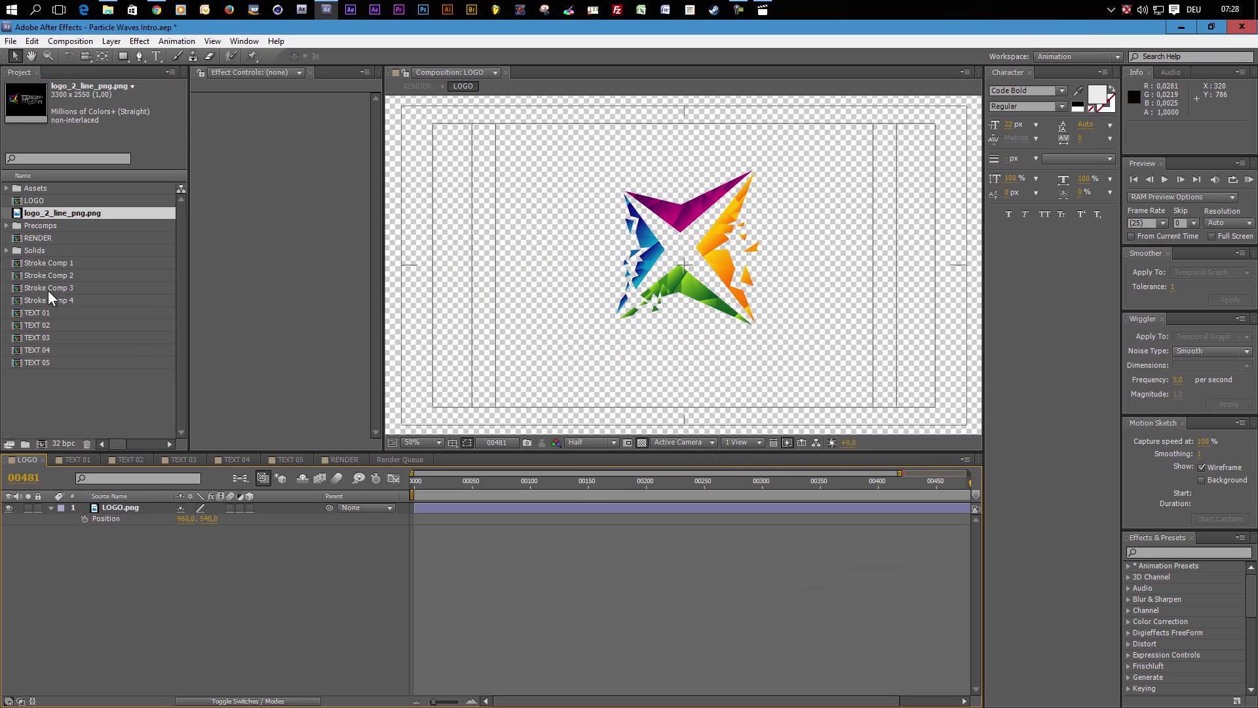
pyautogui.moveTo(46, 211); pyautogui.dragTo(135, 513)
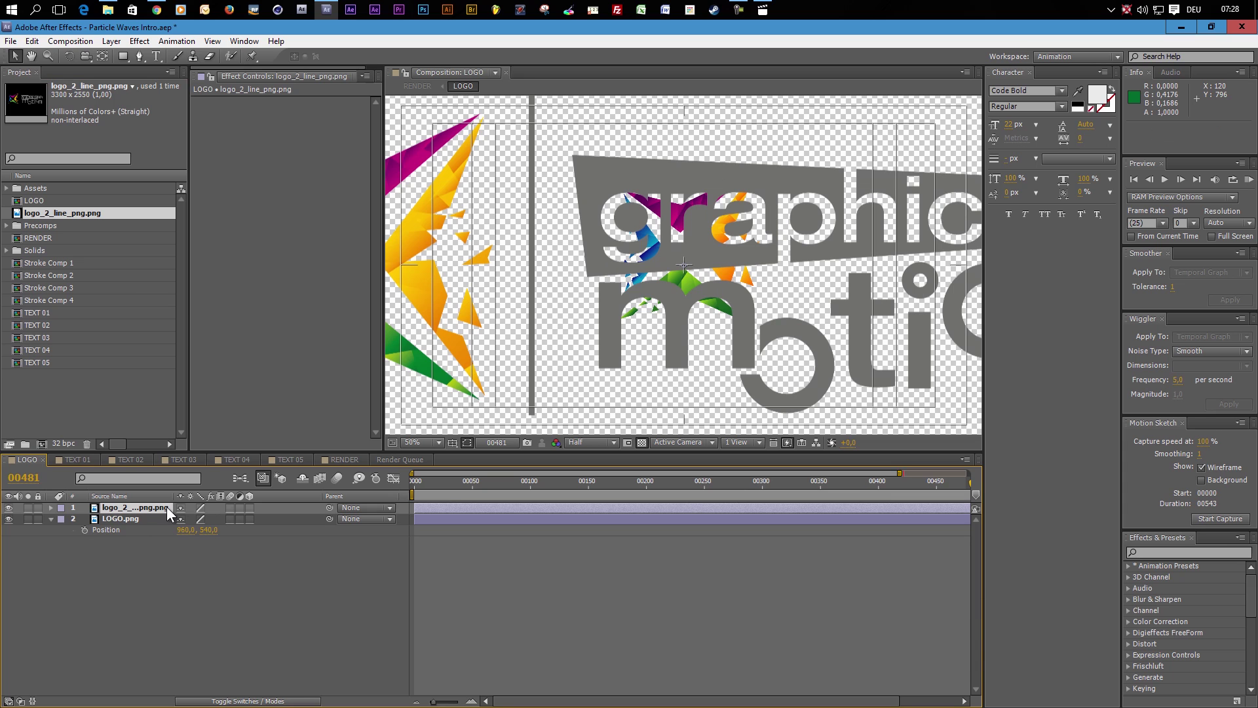
pyautogui.press('s')
pyautogui.moveTo(200, 518)
pyautogui.mouseDown()
pyautogui.moveTo(156, 519)
pyautogui.moveTo(181, 517)
pyautogui.mouseUp()
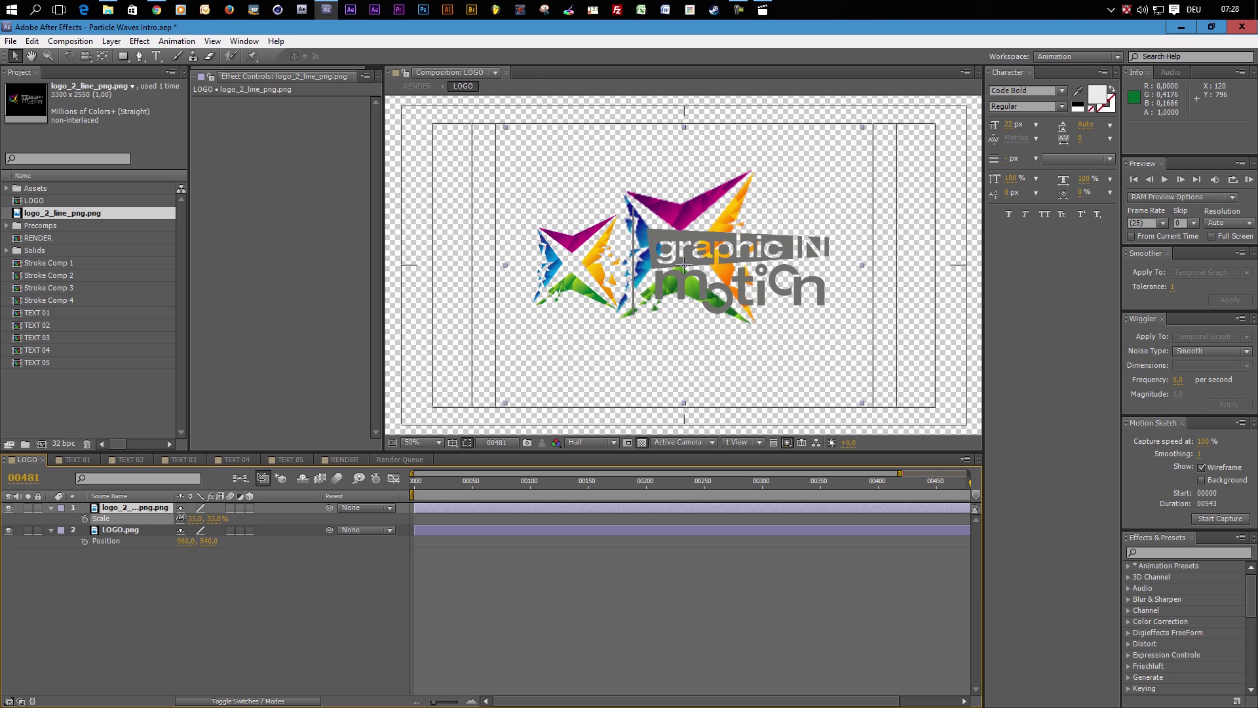
# - Move the new logo up to position 960, 500 and hide the original LOGO.png layer
pyautogui.hotkey('shift', 'Up')
pyautogui.hotkey('shift', 'Up')
pyautogui.hotkey('shift', 'Up')
pyautogui.hotkey('shift', 'Up')
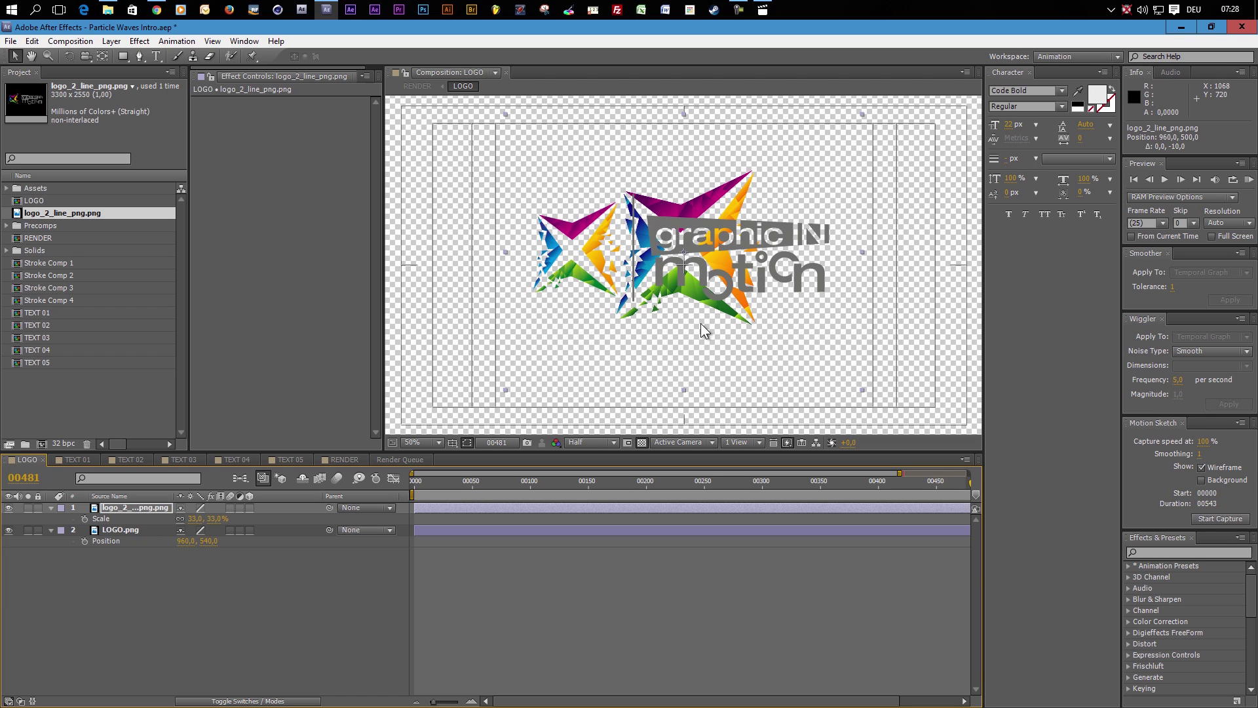
pyautogui.click(10, 531)
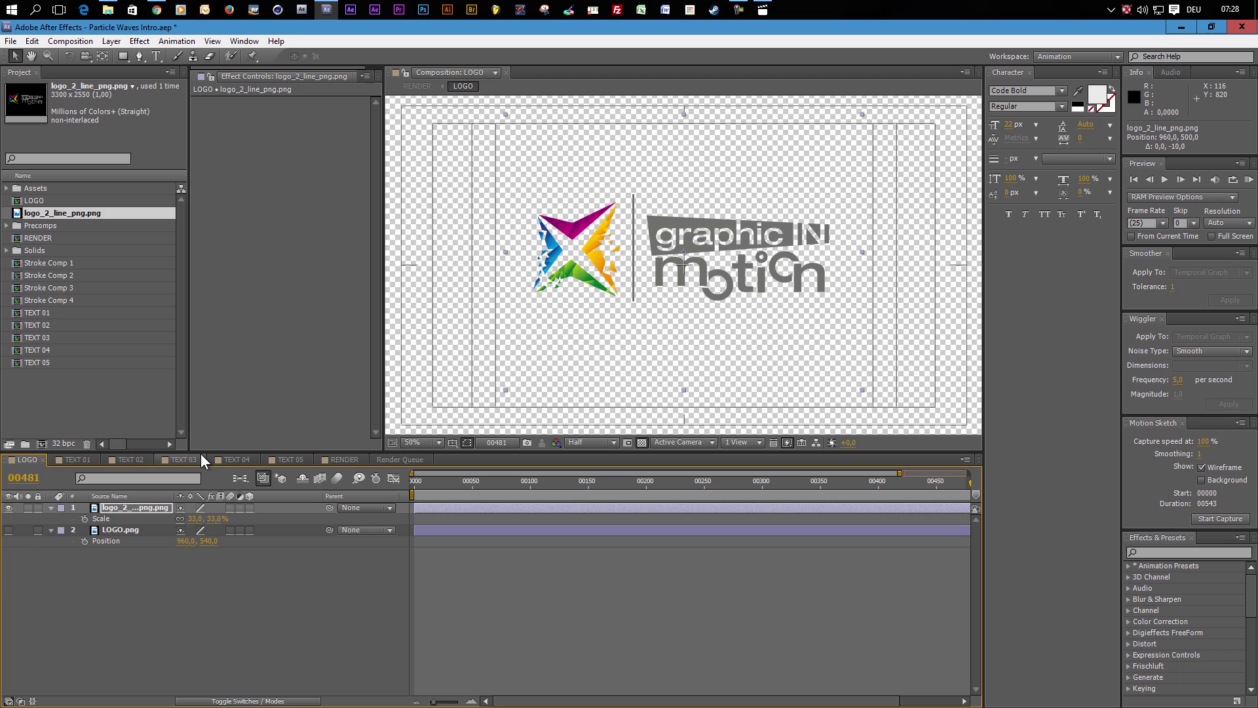
# - Review the RENDER composition with the new logo and the animated titles at several frames along the timeline
pyautogui.click(344, 459)
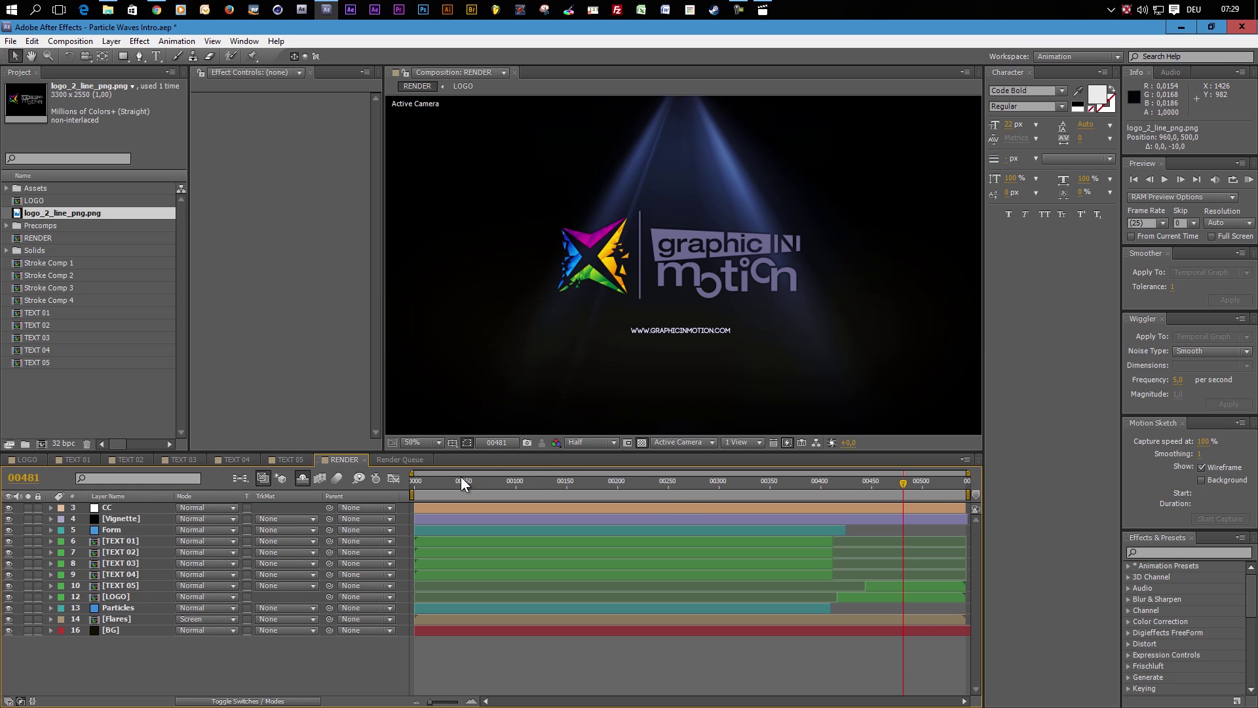
pyautogui.moveTo(444, 481); pyautogui.dragTo(431, 481)
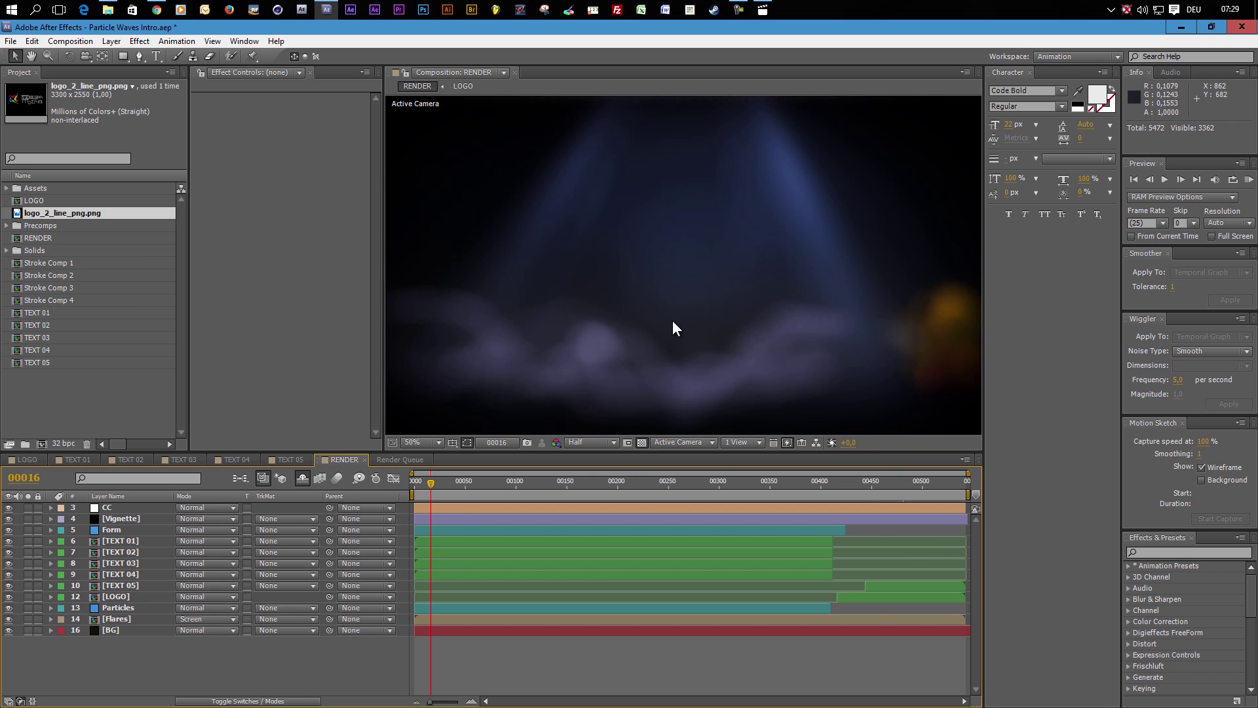
pyautogui.click(480, 482)
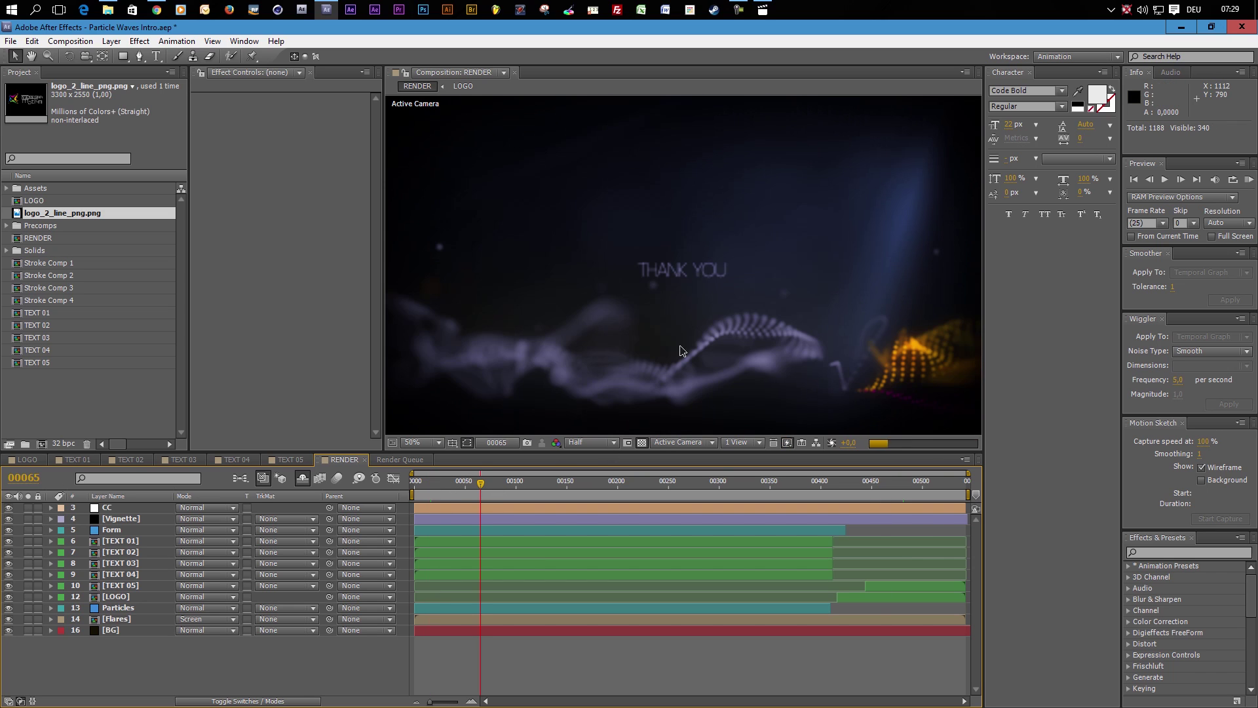
pyautogui.click(528, 481)
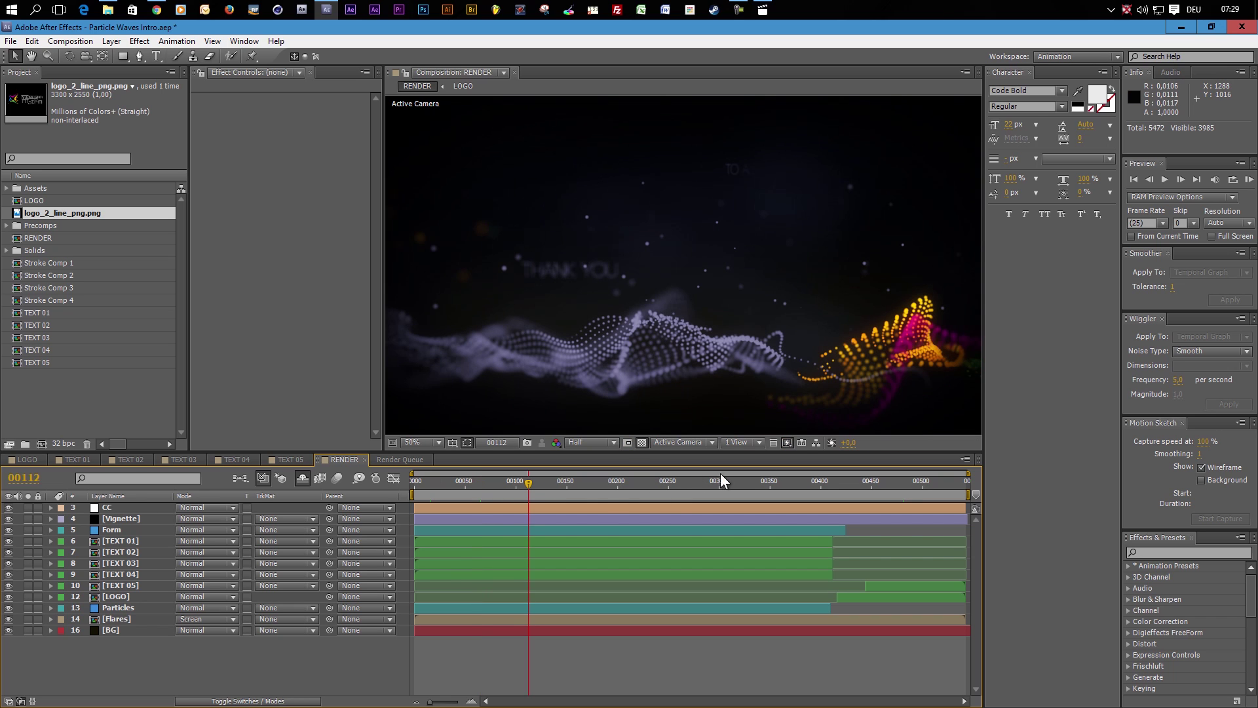
pyautogui.click(582, 484)
pyautogui.click(642, 482)
pyautogui.click(687, 481)
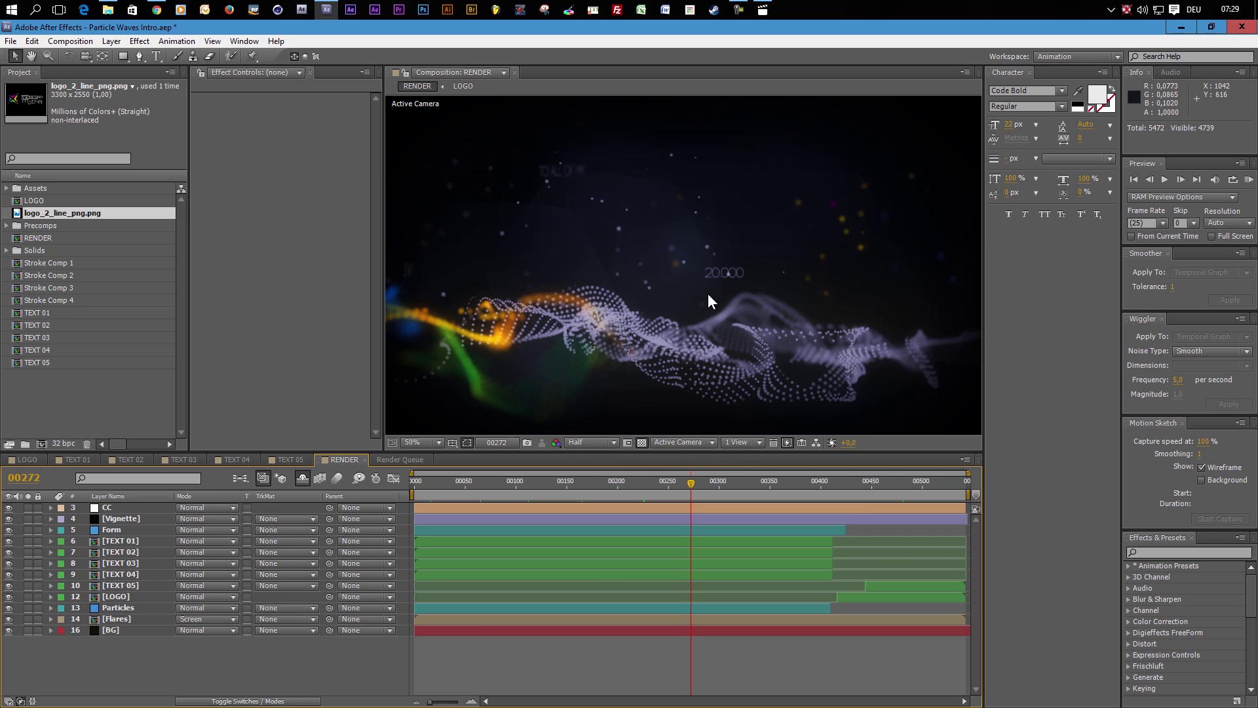
# - Check the title underlines in RENDER at Full preview resolution and return the resolution to Half
pyautogui.click(596, 442)
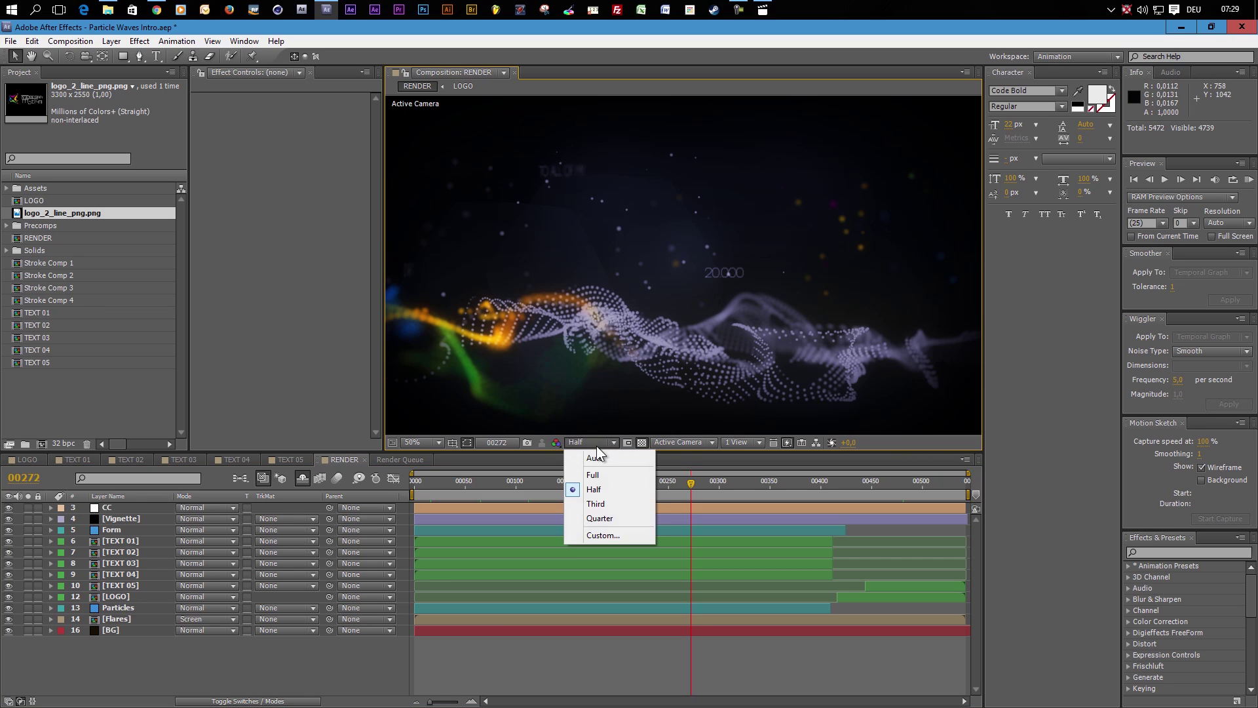
pyautogui.click(593, 458)
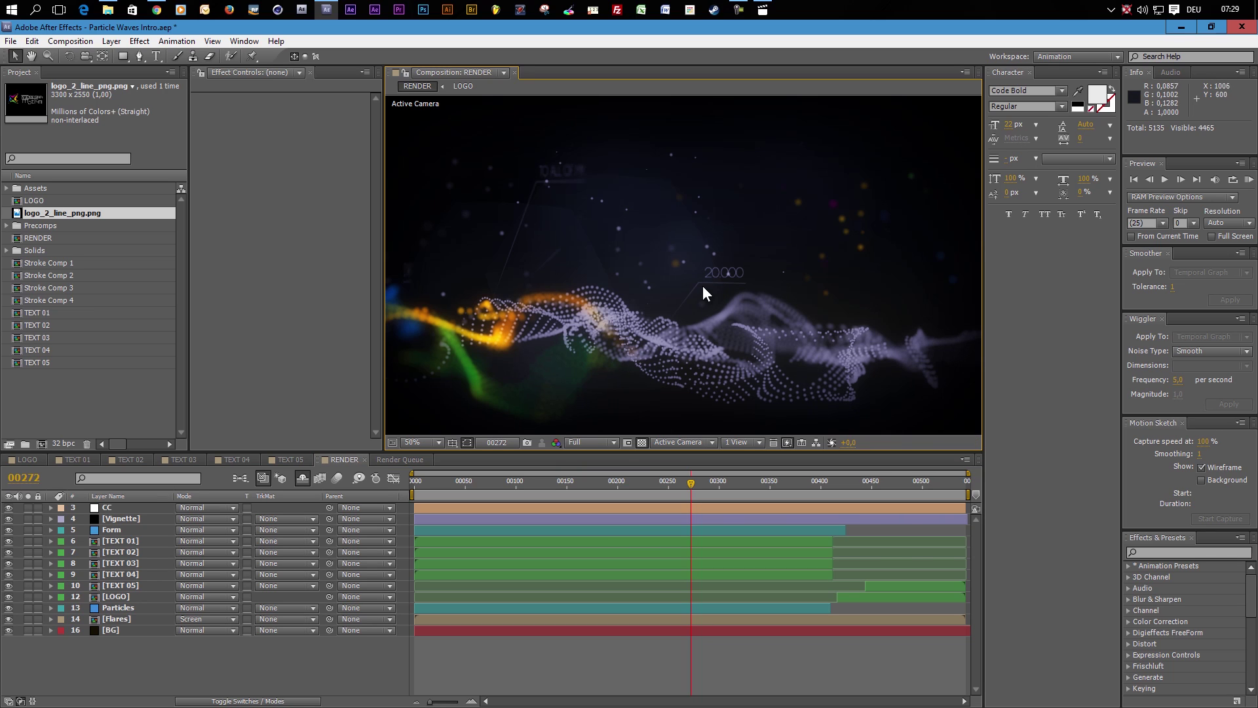
pyautogui.click(605, 442)
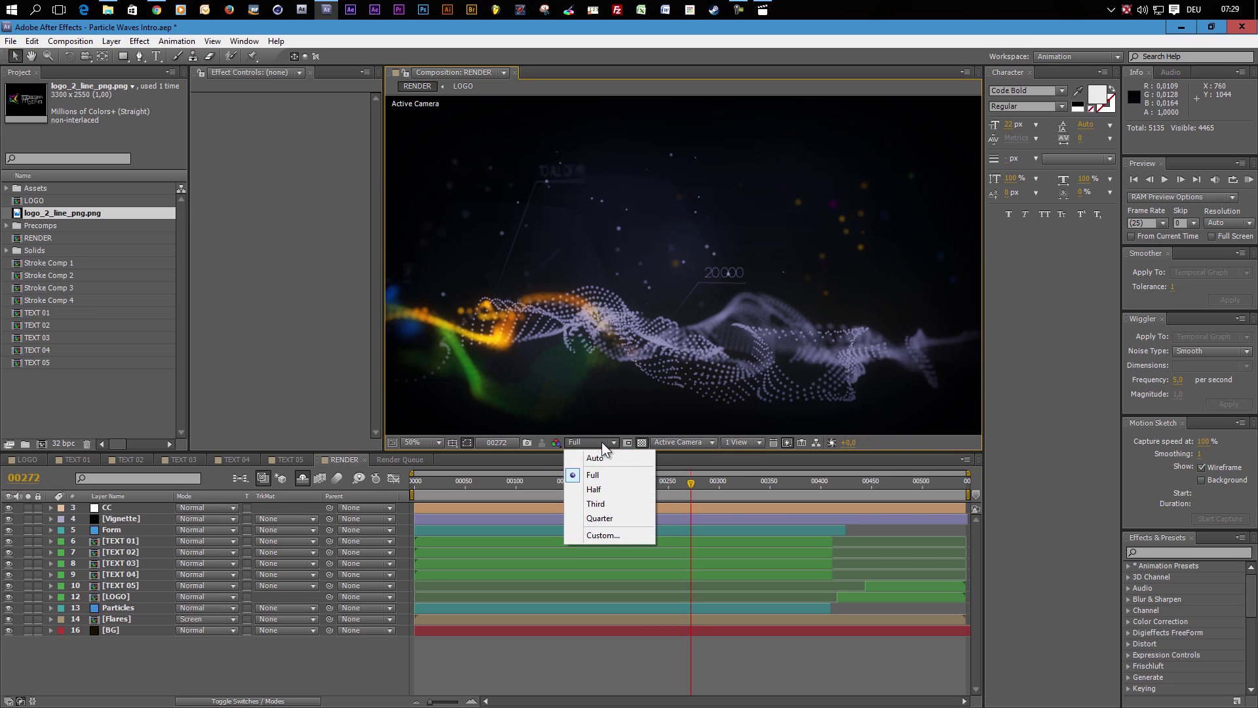
pyautogui.click(597, 485)
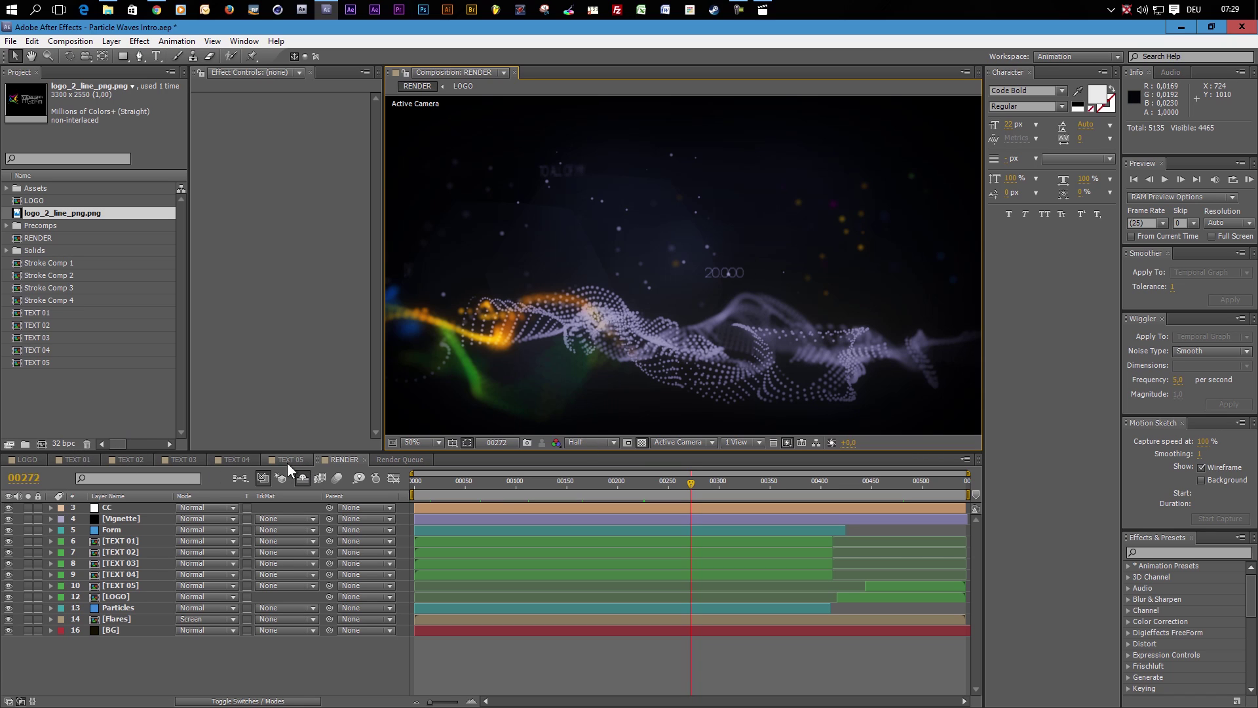
# - Open the TEXT 01 composition and set its preview resolution to Full
pyautogui.click(80, 461)
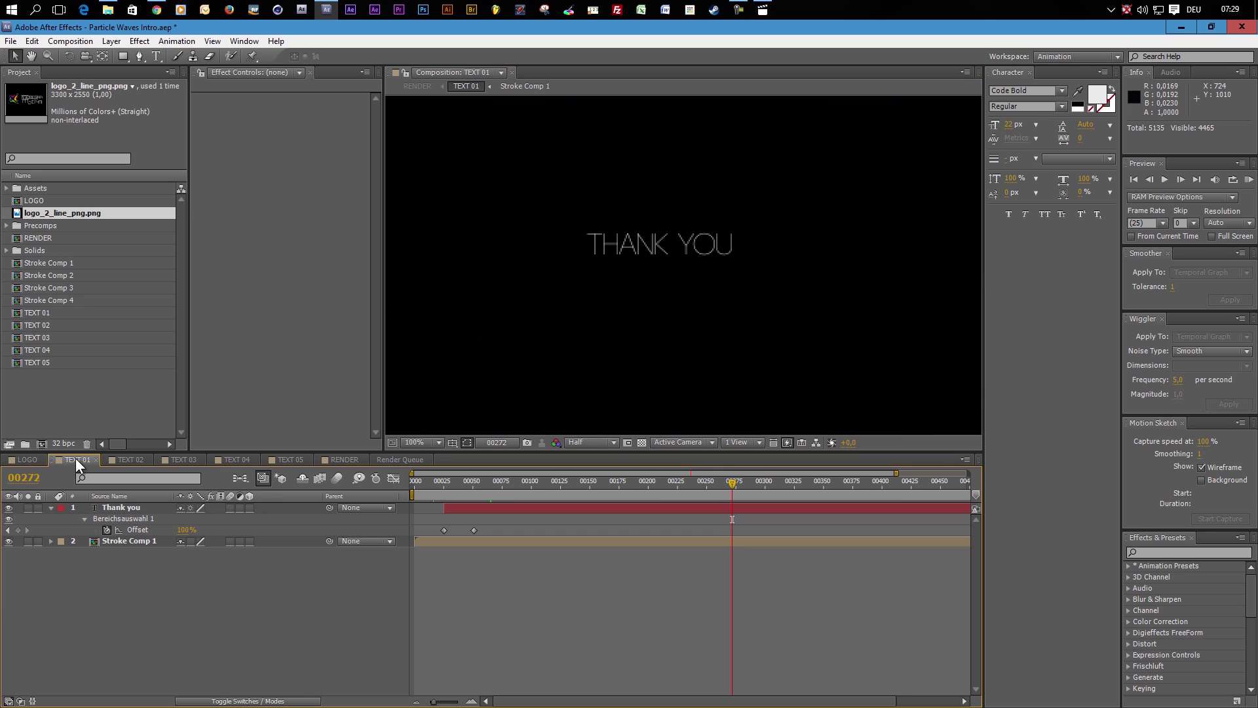
pyautogui.click(587, 443)
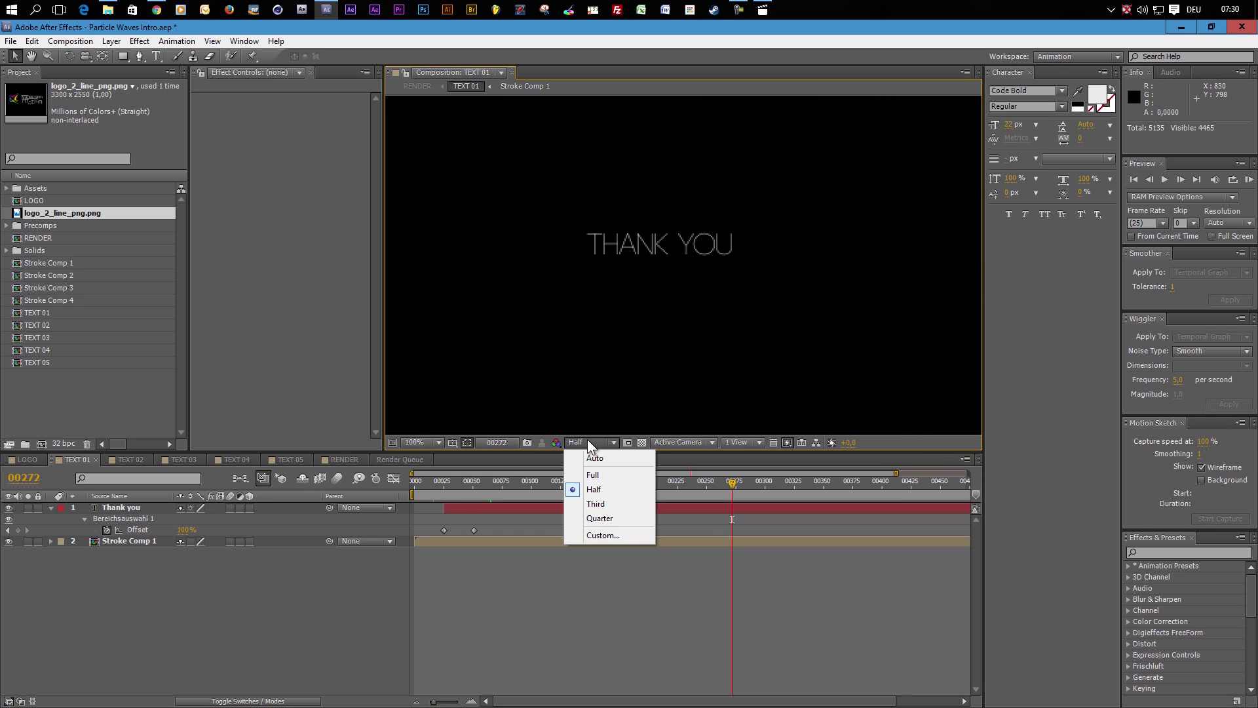
pyautogui.click(593, 476)
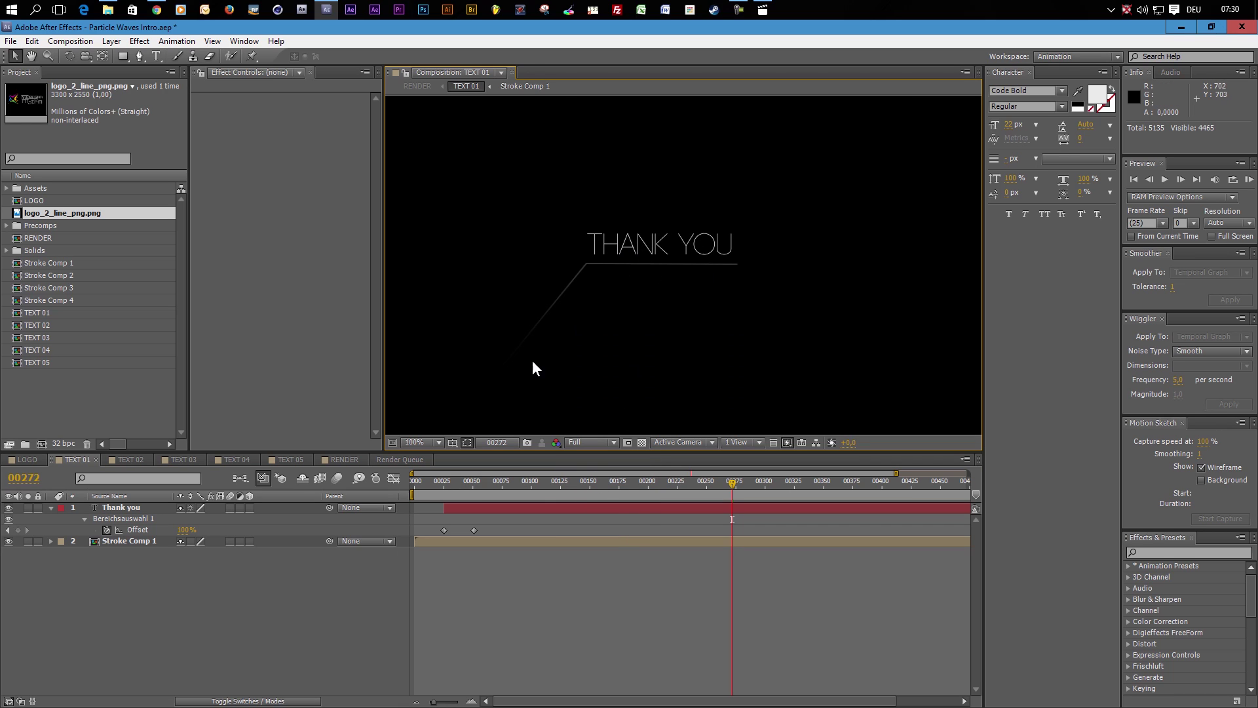
# - Replace the "THANK YOU" text in TEXT 01 with "ENTER YOUR TITLE"
pyautogui.click(124, 508)
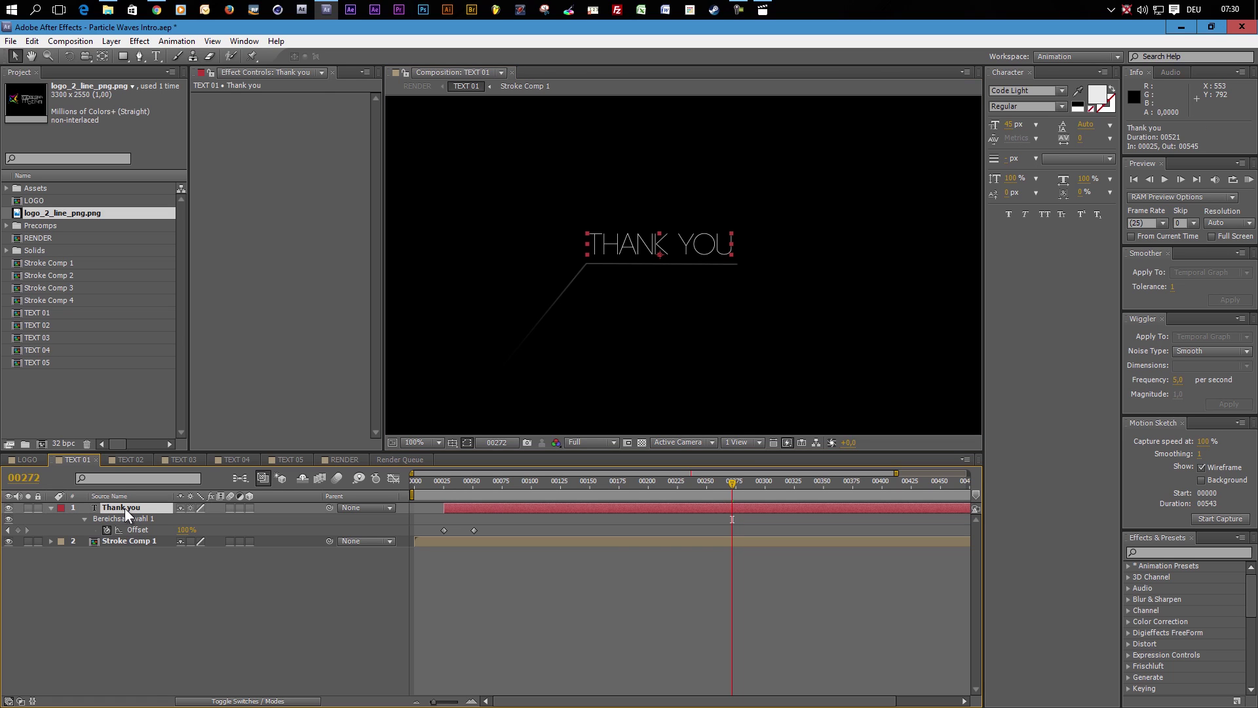
pyautogui.doubleClick(124, 507)
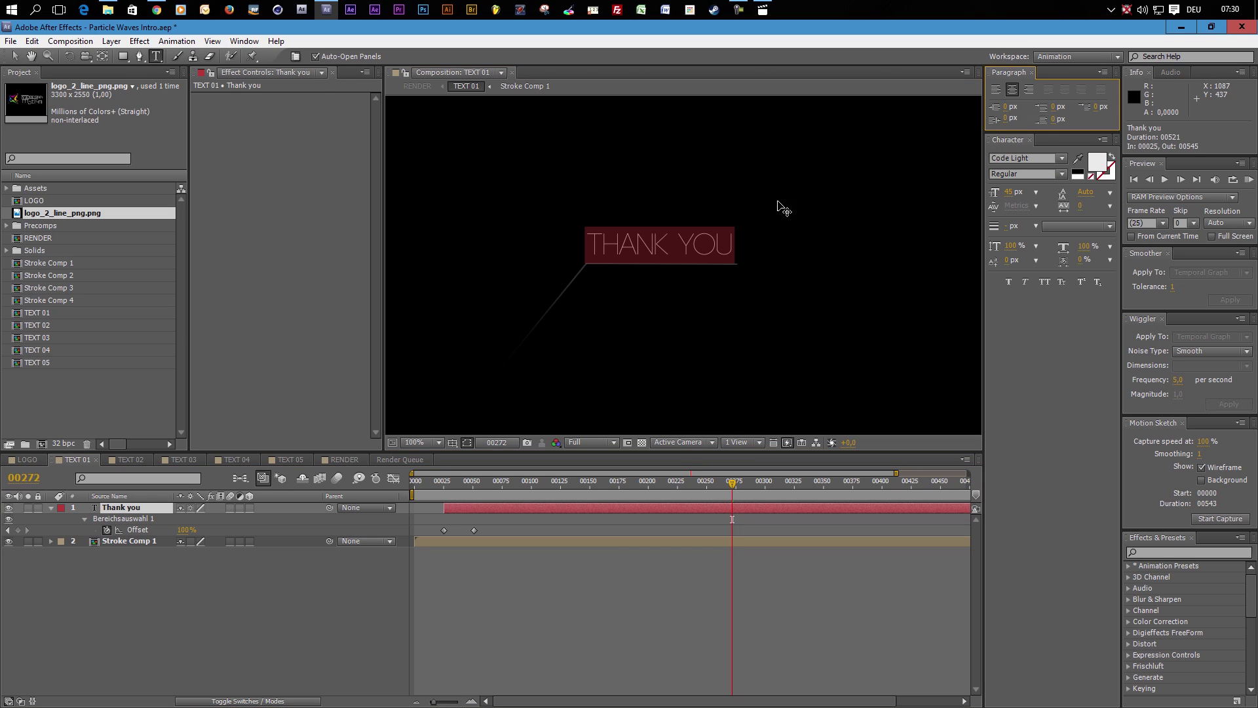
pyautogui.write('Enter your')
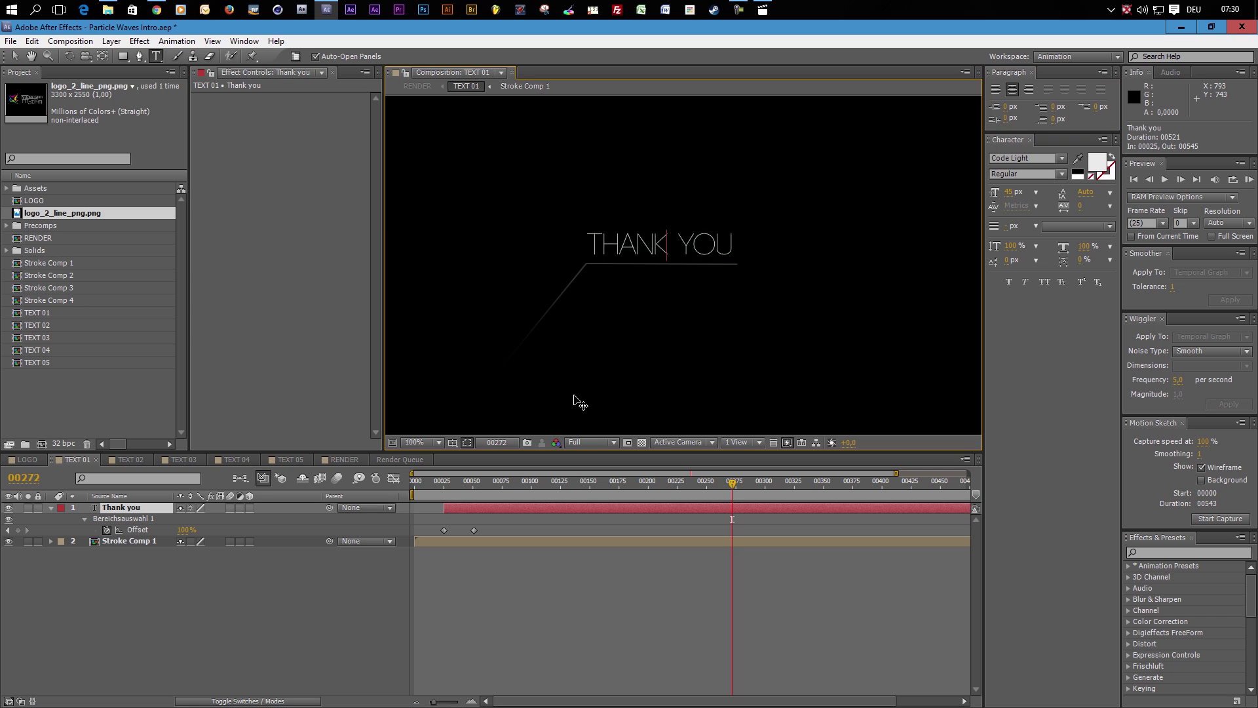
pyautogui.write(' TITLE')
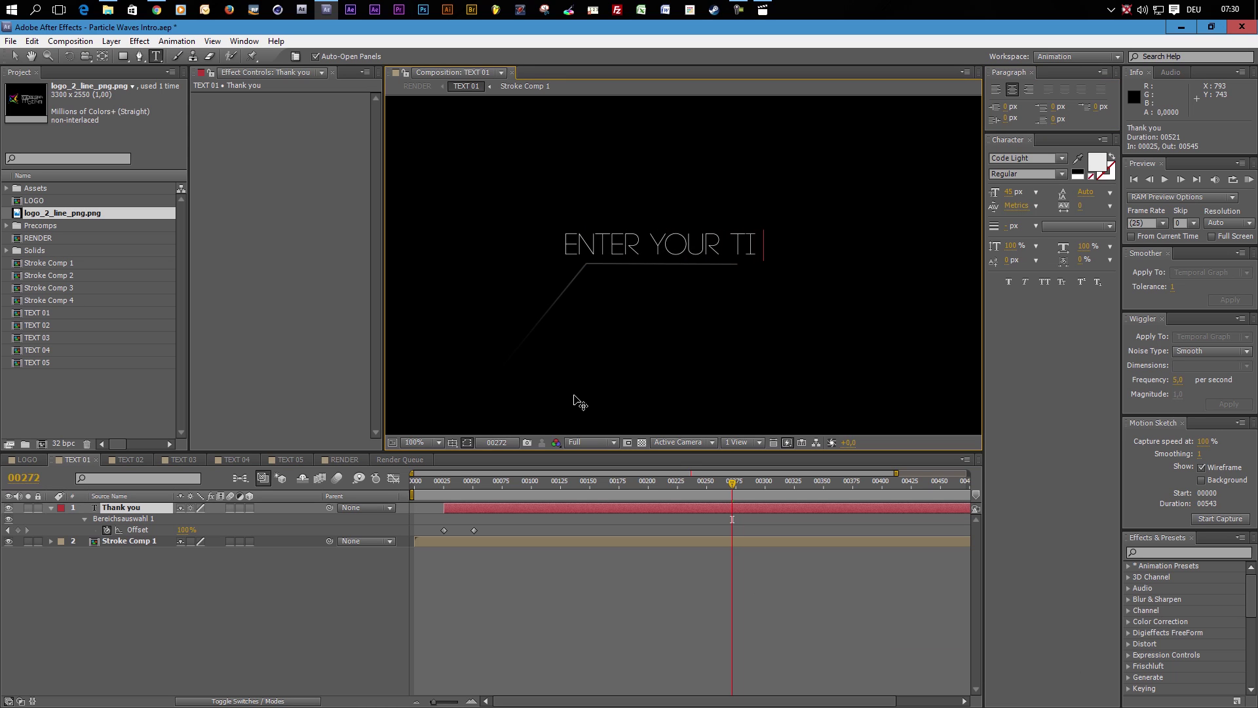
pyautogui.click(602, 619)
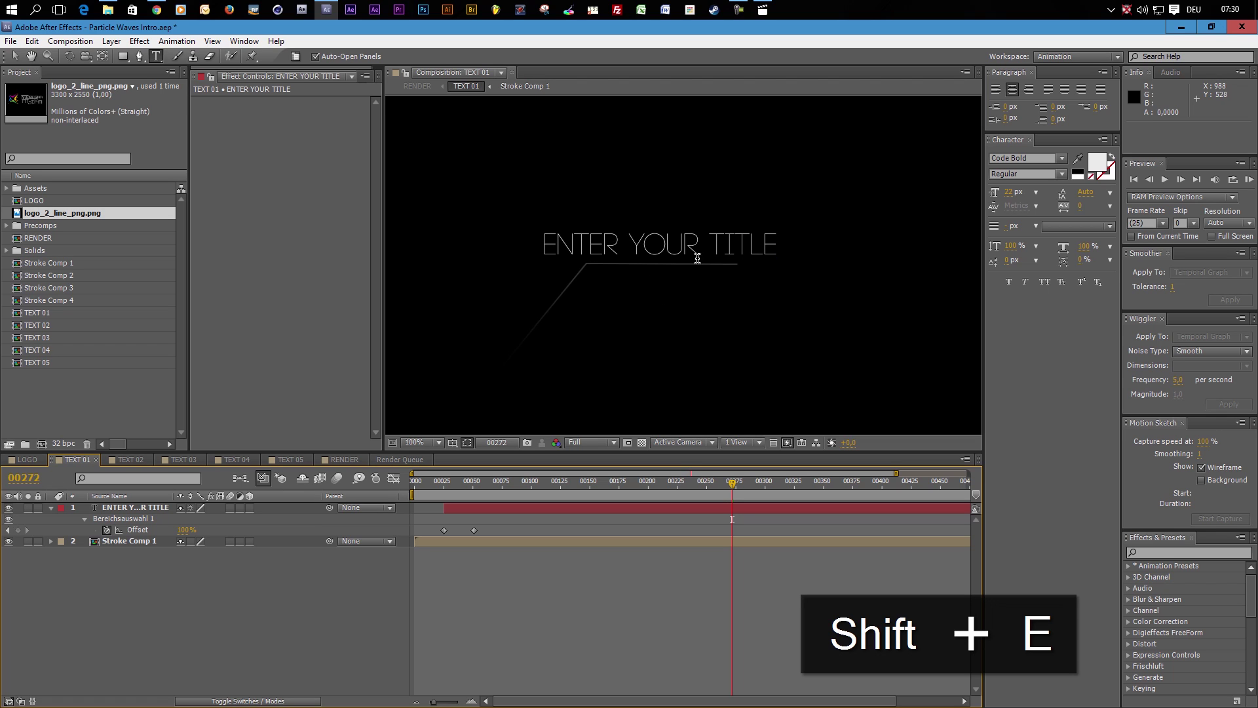
# - Move the title horizontally to position 991, 524 so it starts at the bend of the underline
pyautogui.click(14, 56)
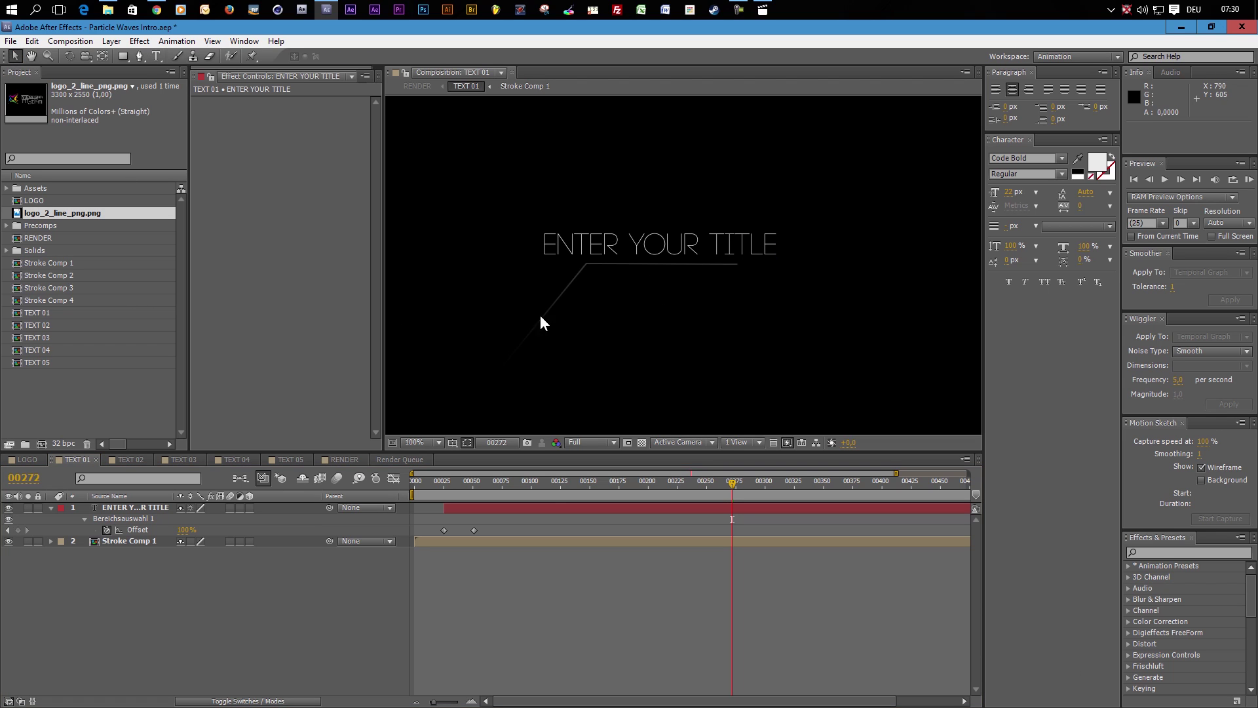
pyautogui.click(536, 508)
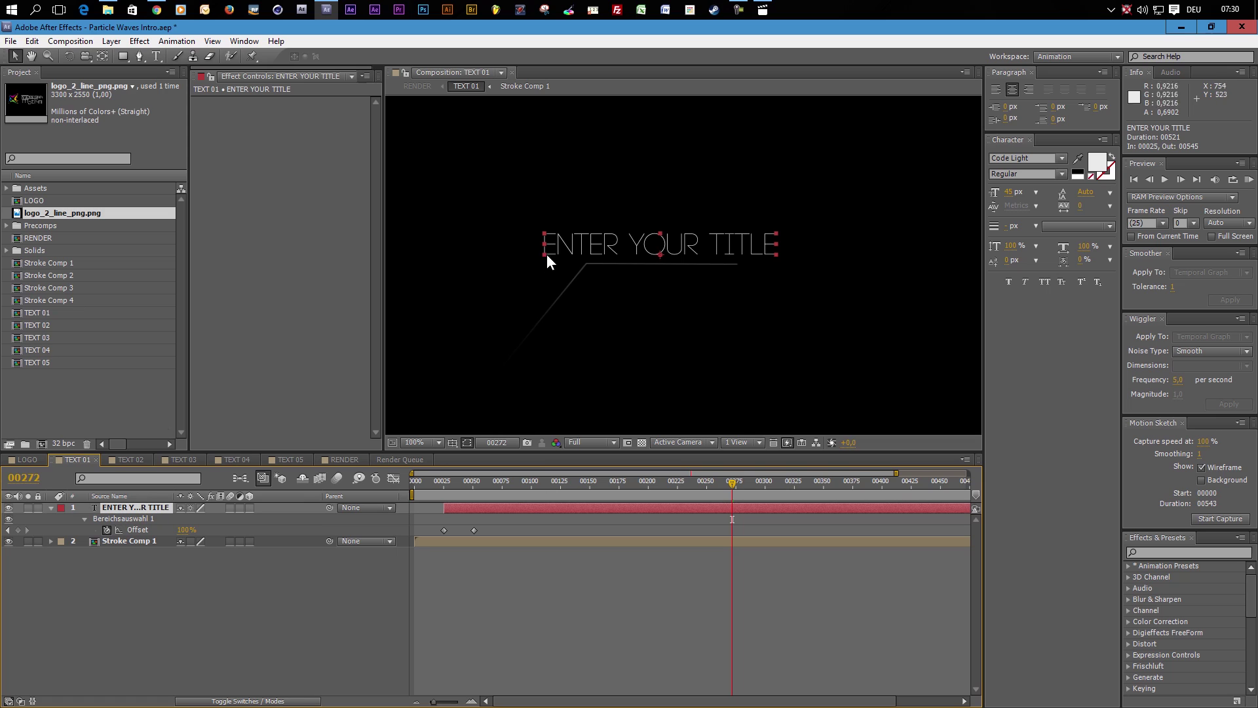
pyautogui.moveTo(555, 252); pyautogui.dragTo(593, 249)
pyautogui.moveTo(597, 250); pyautogui.dragTo(597, 254)
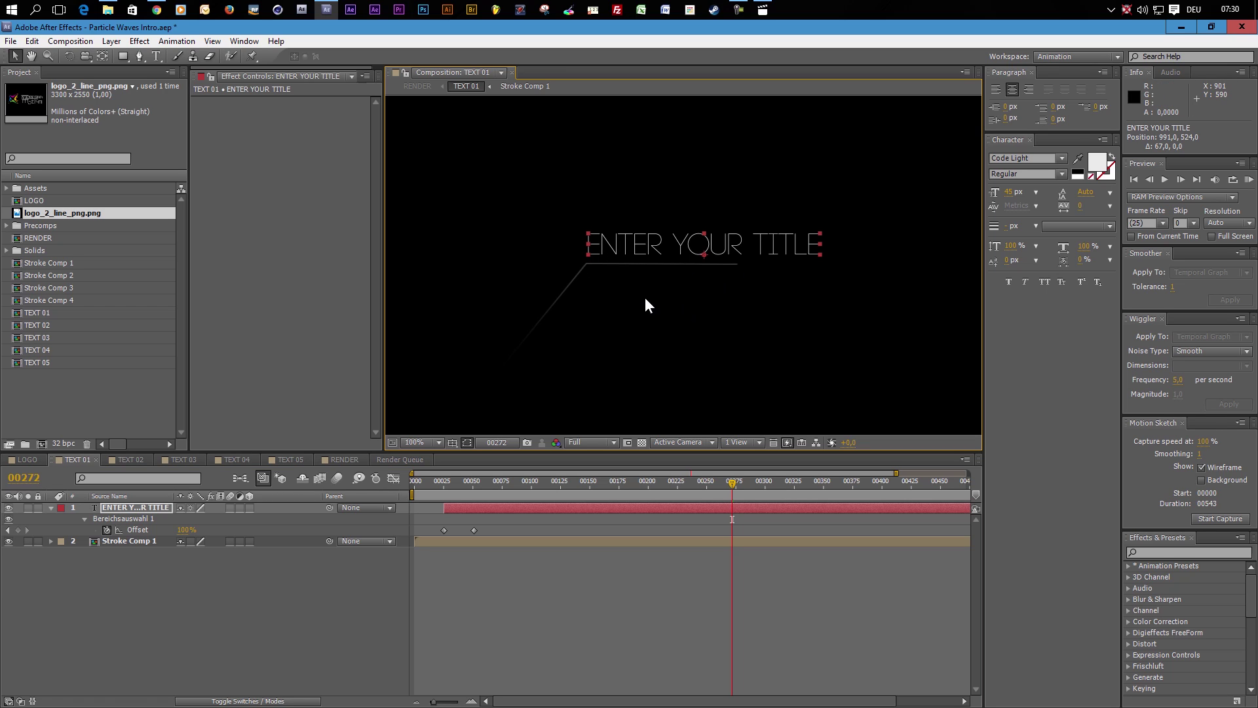
# - In Stroke Comp 1, extend the end point of the Stroke layer's horizontal mask segment to match the width of the TEXT 01 title
pyautogui.doubleClick(114, 543)
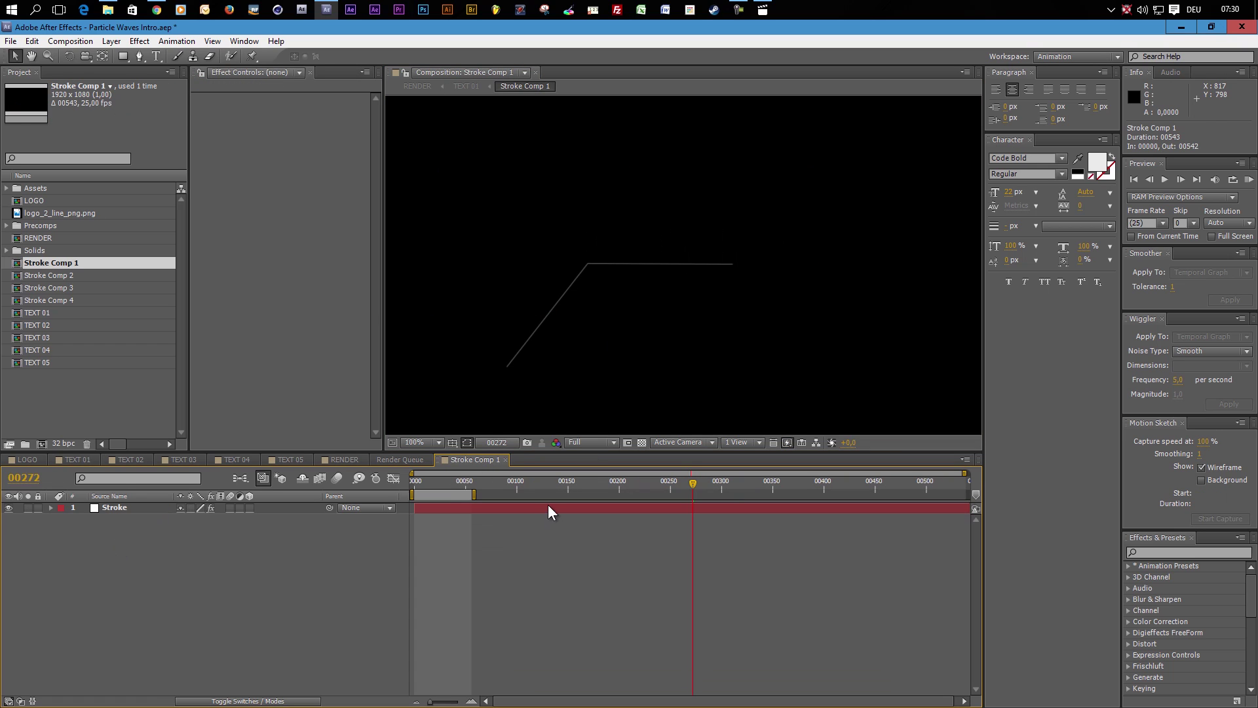
pyautogui.click(548, 507)
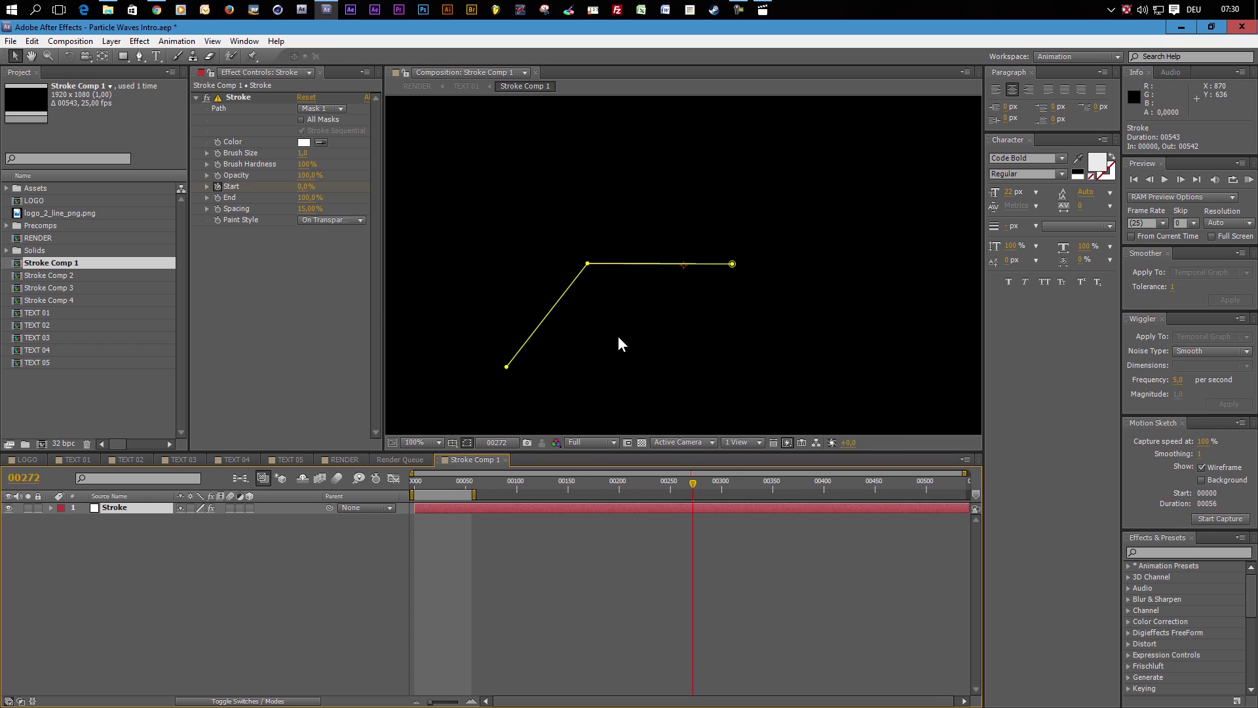
pyautogui.click(732, 264)
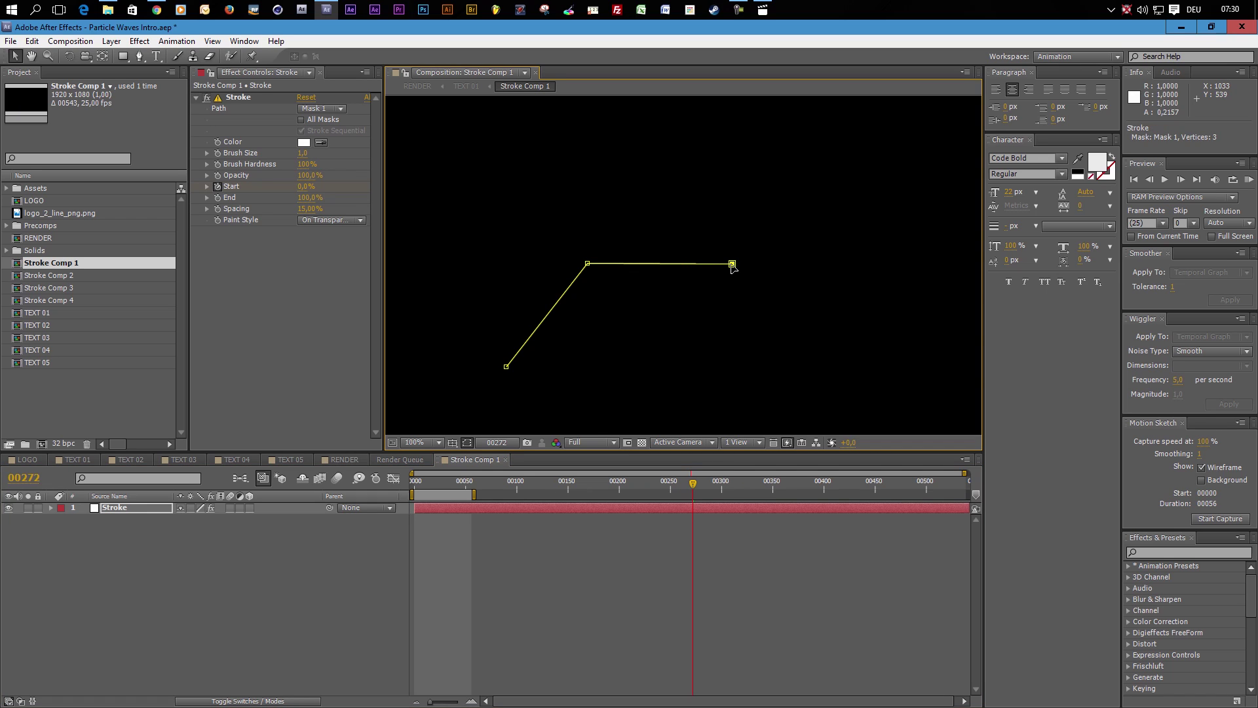
pyautogui.click(735, 266)
pyautogui.moveTo(734, 266); pyautogui.dragTo(819, 272)
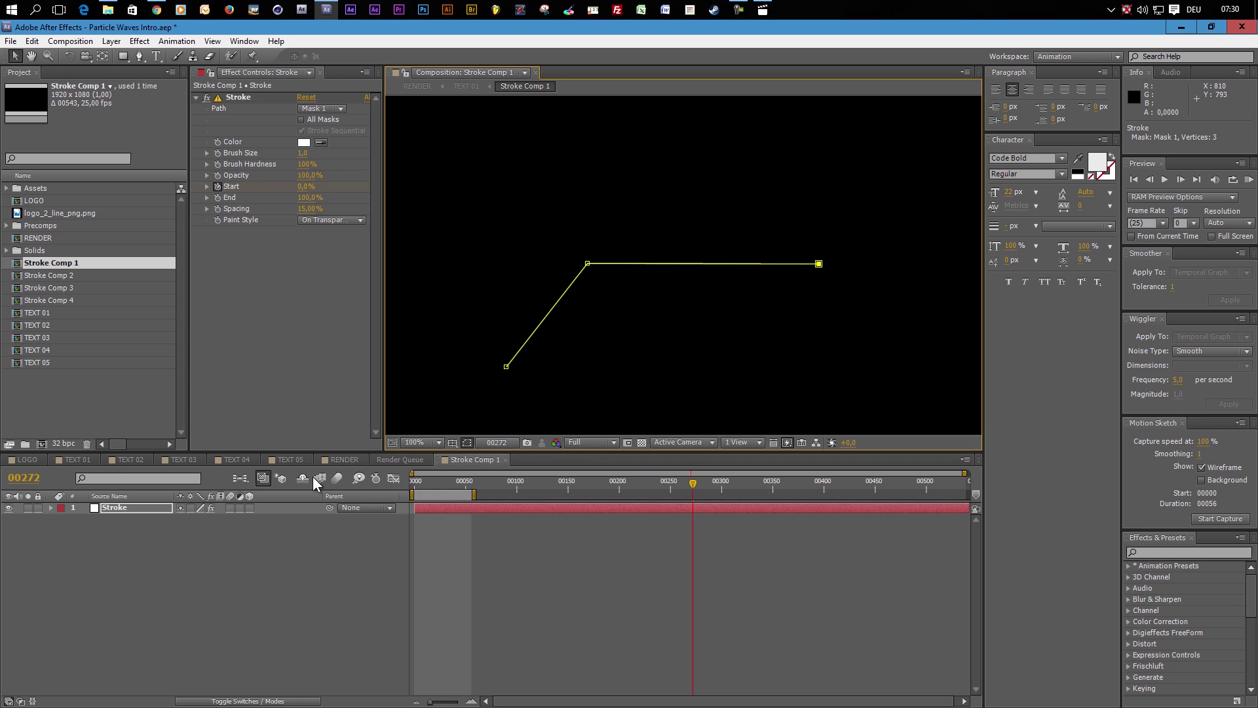
# - Return to the TEXT 01 composition and check the underline's length against the title
pyautogui.click(240, 476)
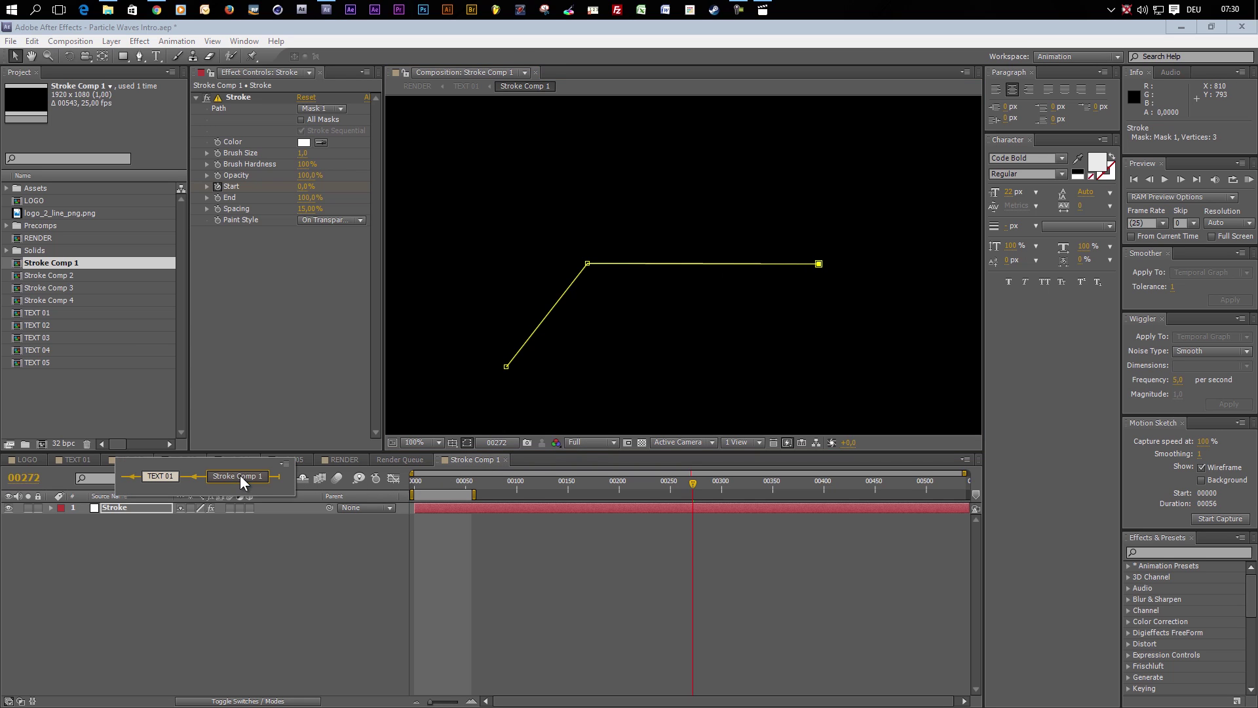
pyautogui.click(160, 474)
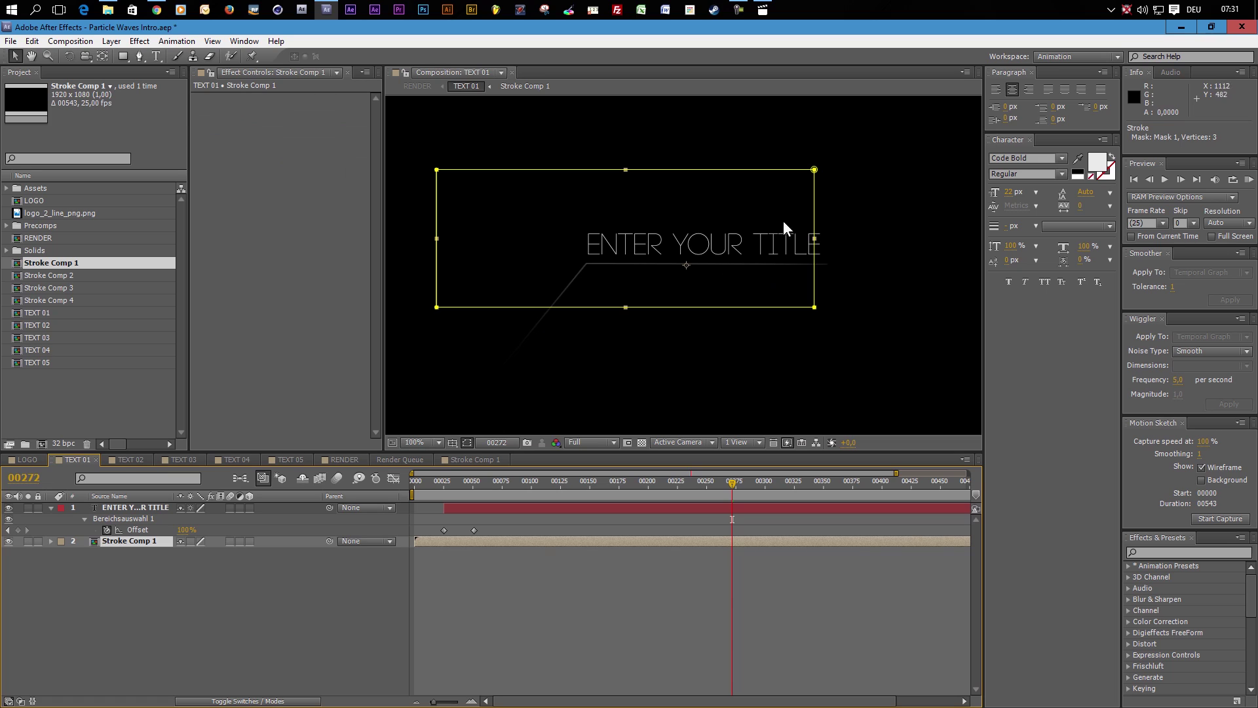
pyautogui.click(598, 584)
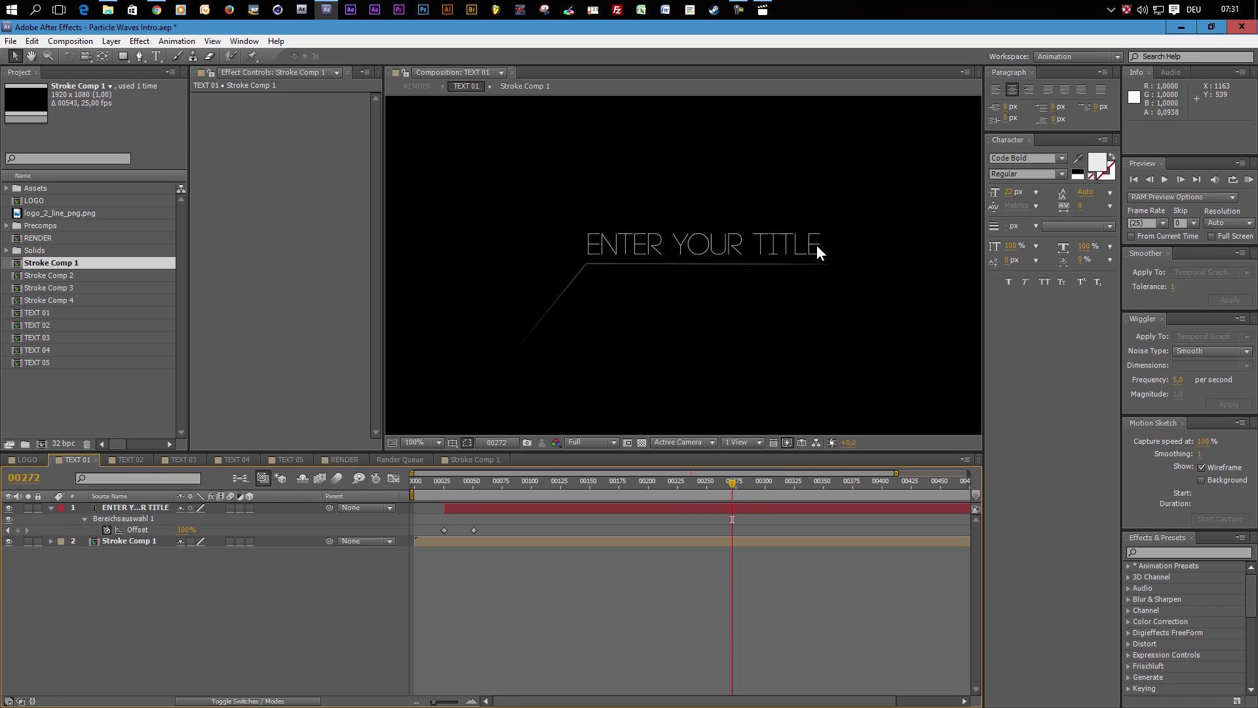
# - Try moving the lower start point of the stroke path in Stroke Comp 1, and undo the move
pyautogui.doubleClick(470, 538)
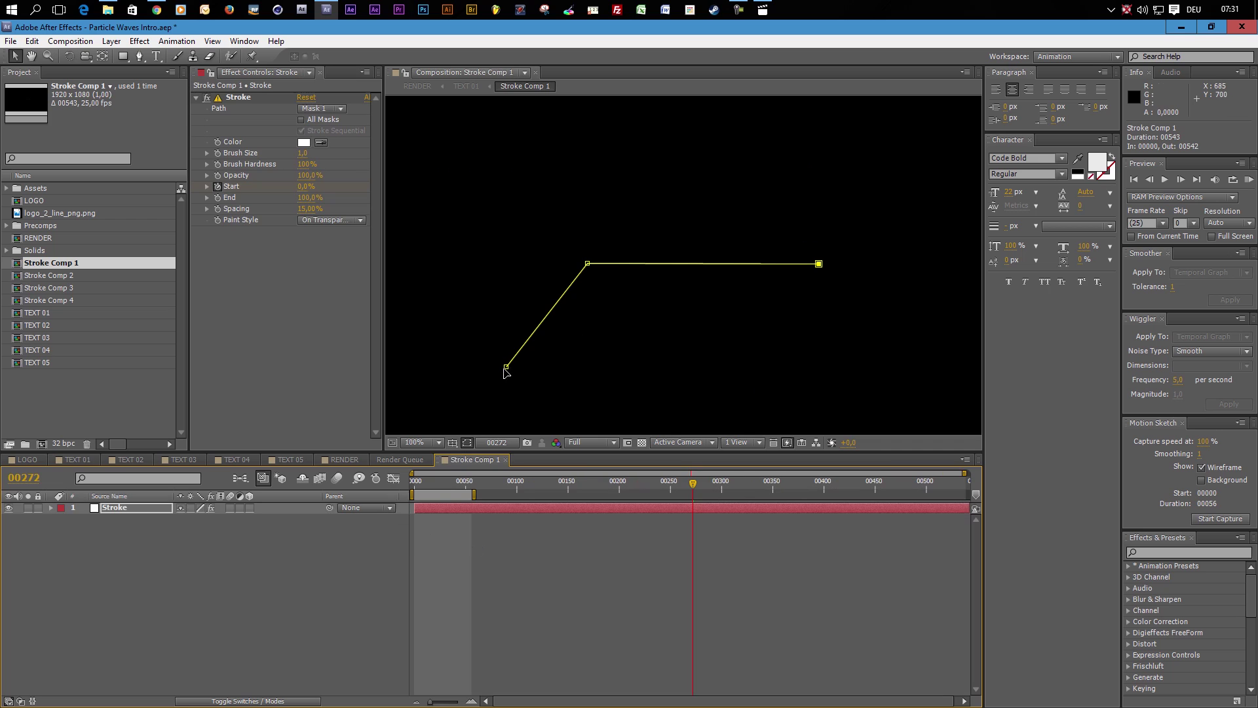
pyautogui.moveTo(508, 368); pyautogui.dragTo(539, 385)
pyautogui.hotkey('ctrl', 'z')
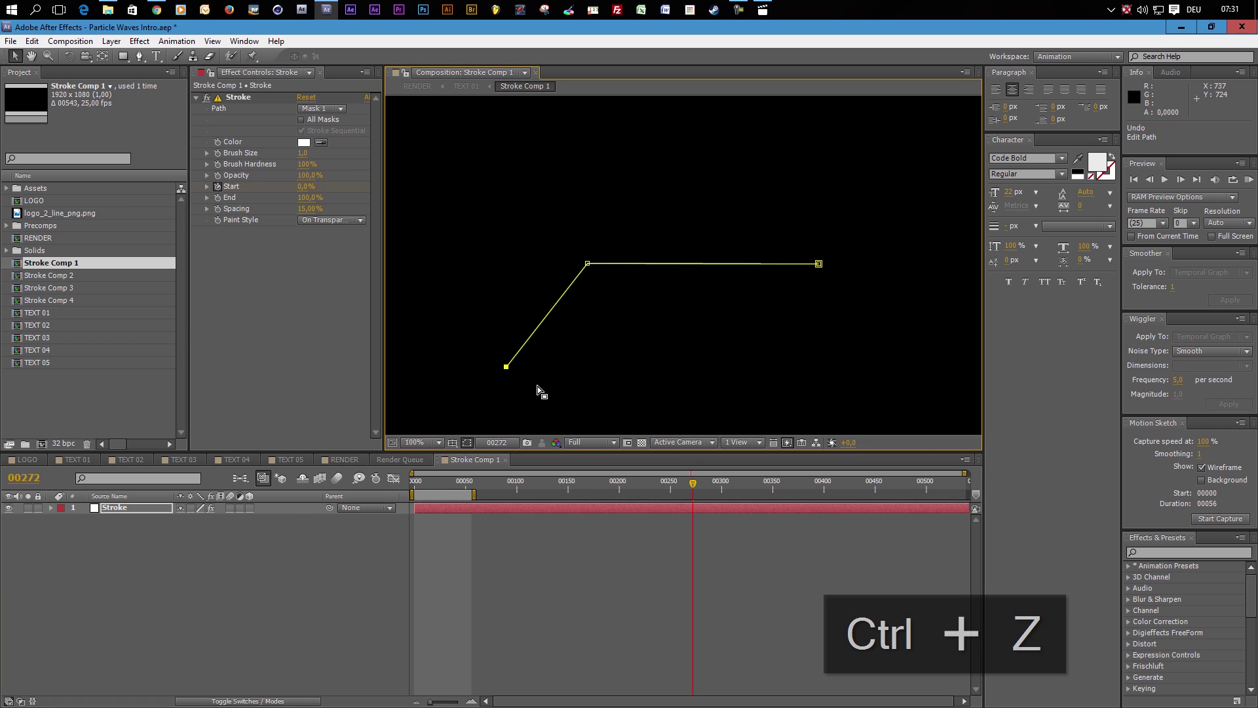
# - Open the TEXT 02 composition and set its preview resolution to Full
pyautogui.click(113, 460)
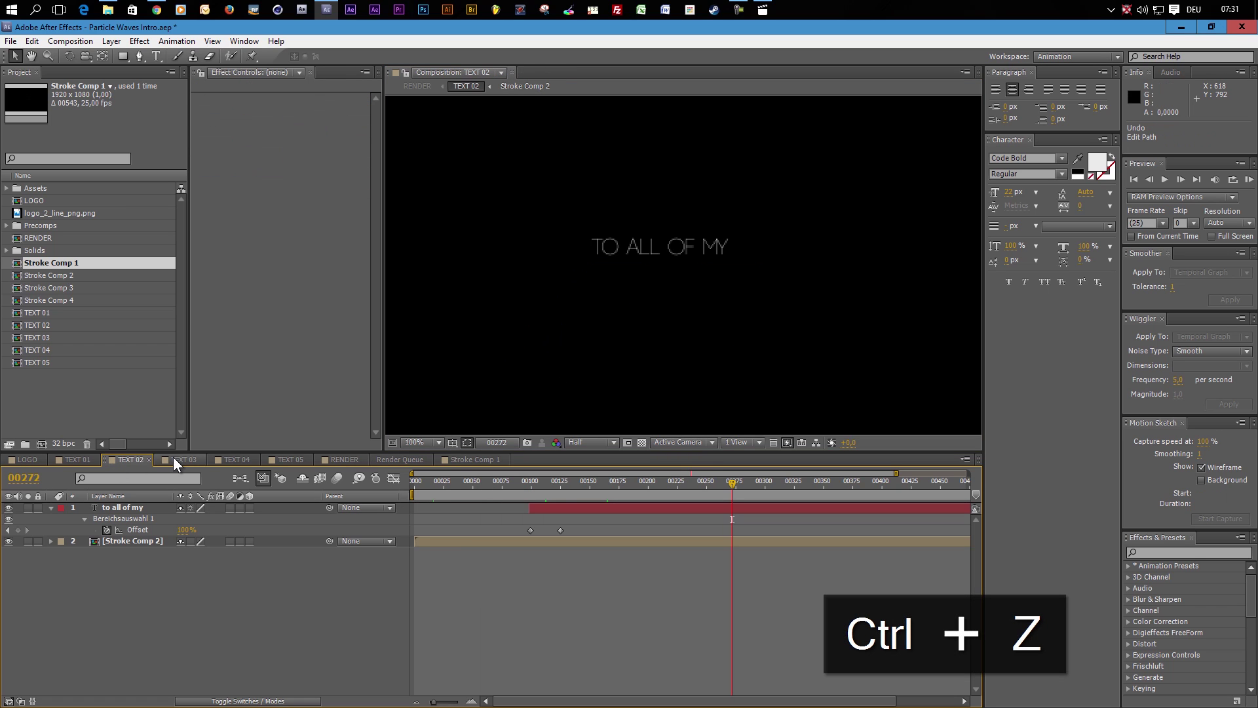
pyautogui.click(614, 443)
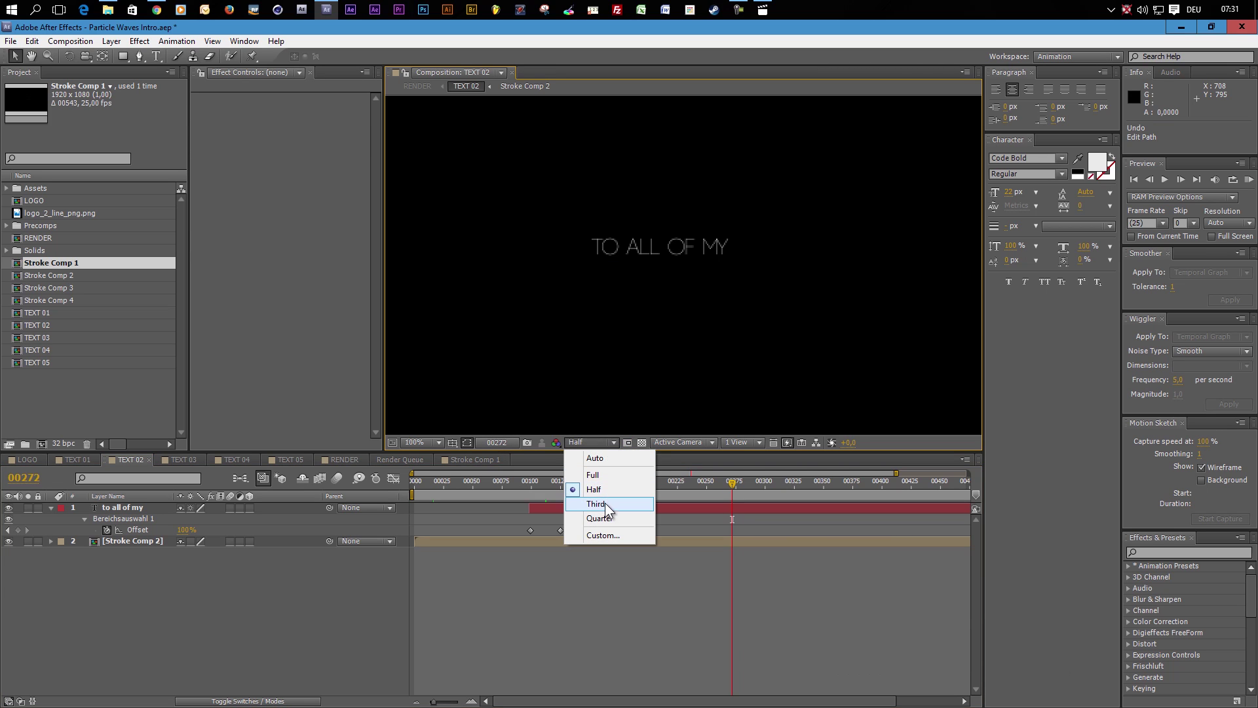
pyautogui.click(604, 477)
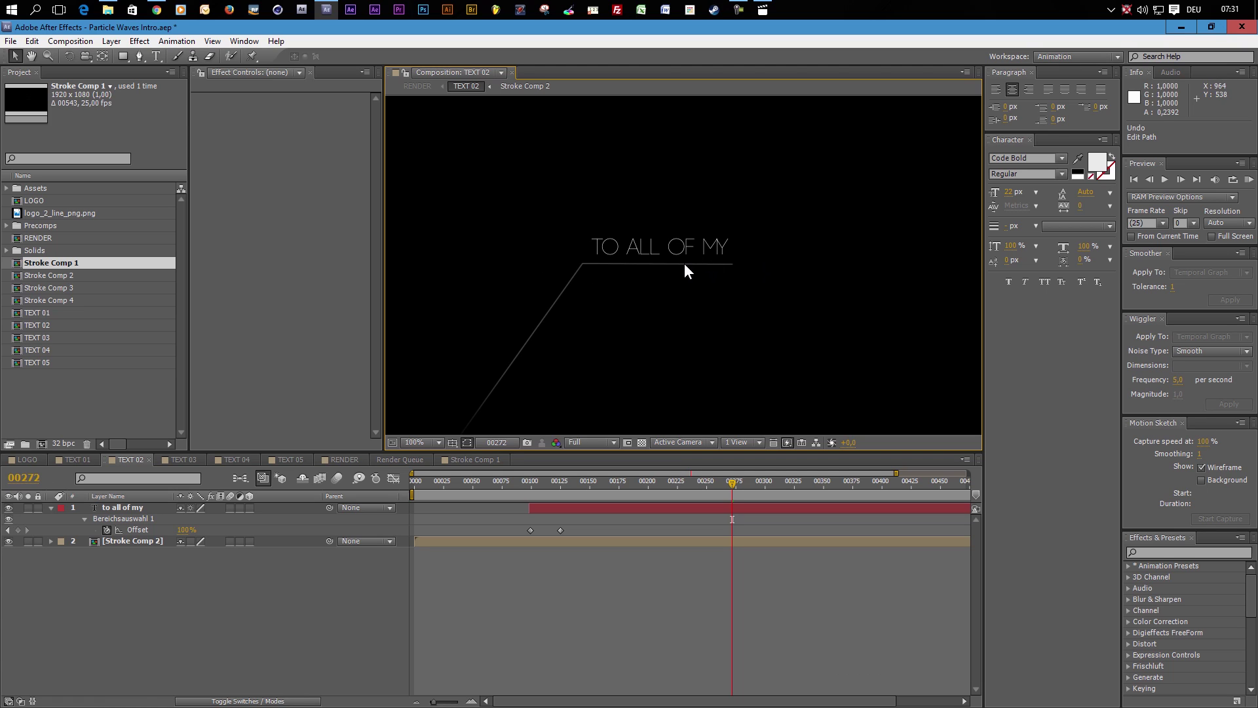
# - Examine the website text at frame 495 in the TEXT 05 composition and in RENDER
pyautogui.click(291, 459)
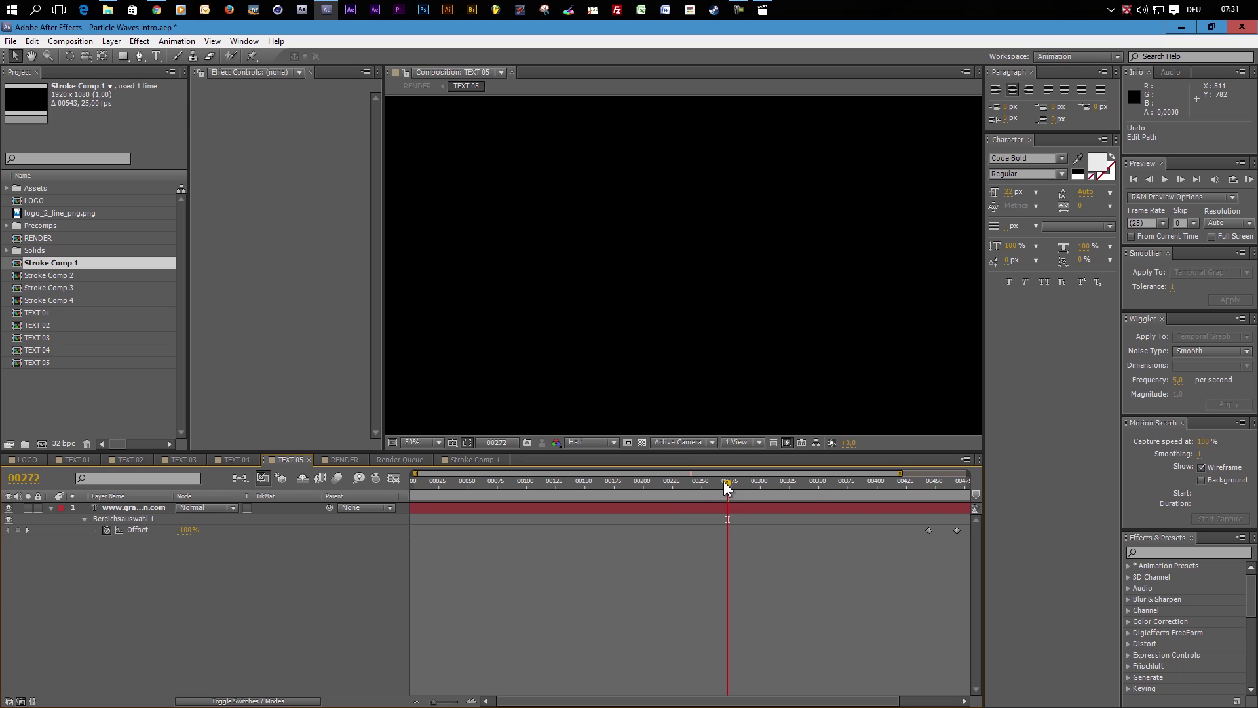
pyautogui.moveTo(727, 481); pyautogui.dragTo(909, 485)
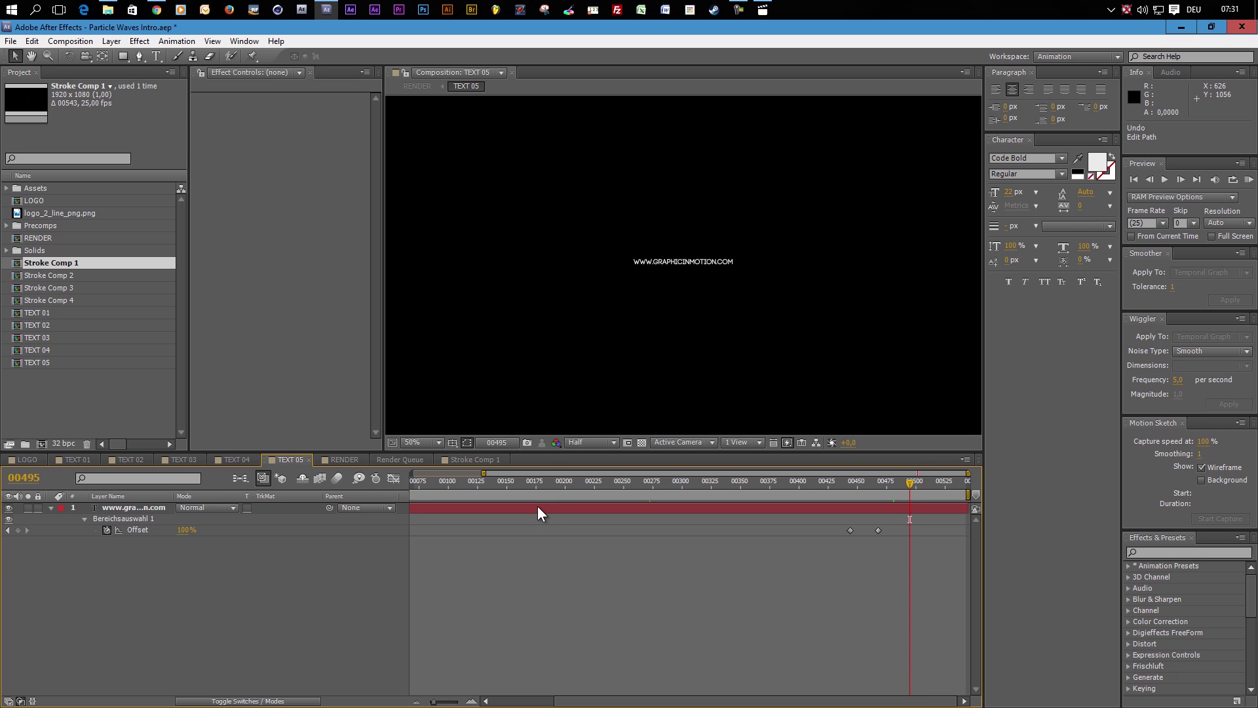
pyautogui.click(346, 459)
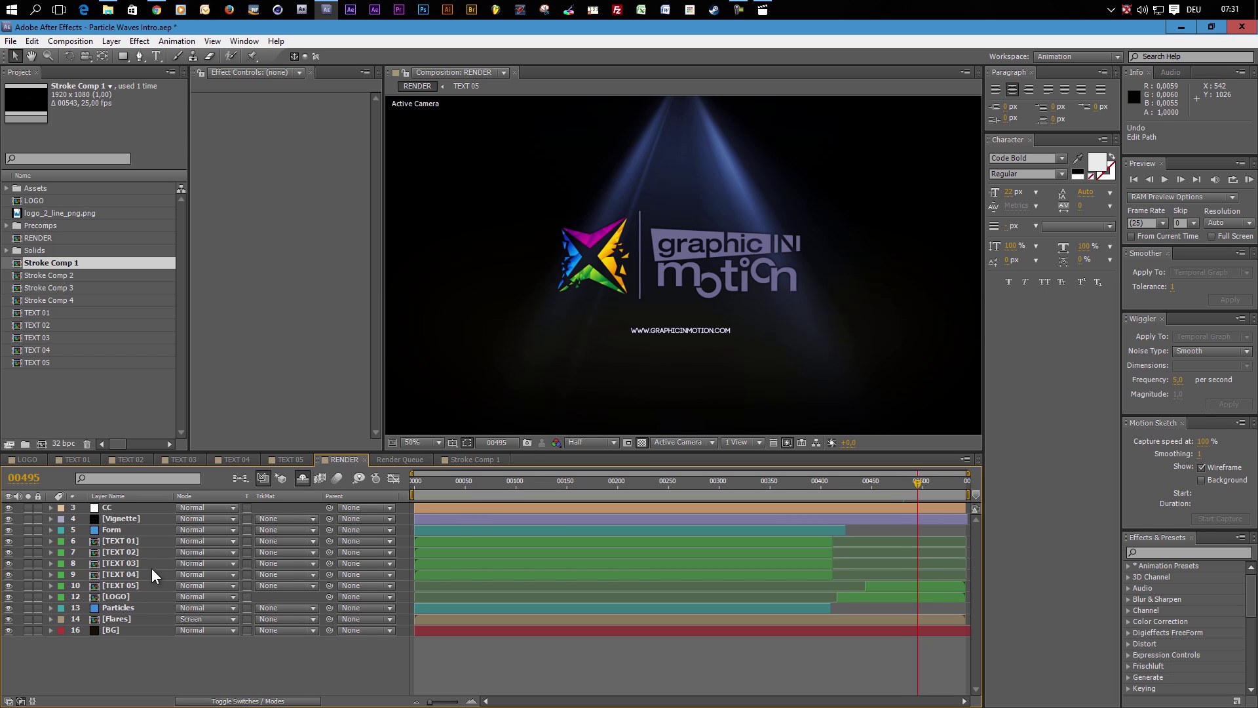
# - Try moving the TEXT 05 layer slightly below the logo in RENDER, and undo the change
pyautogui.click(116, 585)
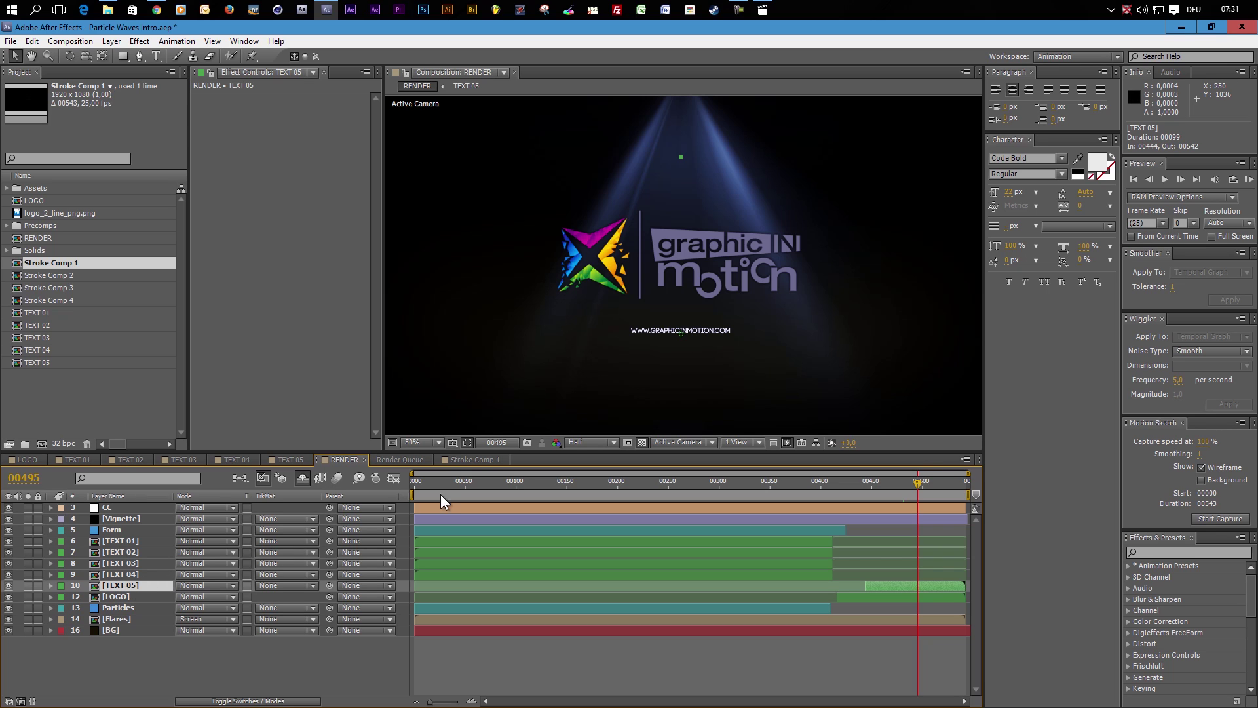
pyautogui.moveTo(699, 332); pyautogui.dragTo(694, 336)
pyautogui.hotkey('ctrl', 'z')
pyautogui.hotkey('ctrl', 'z')
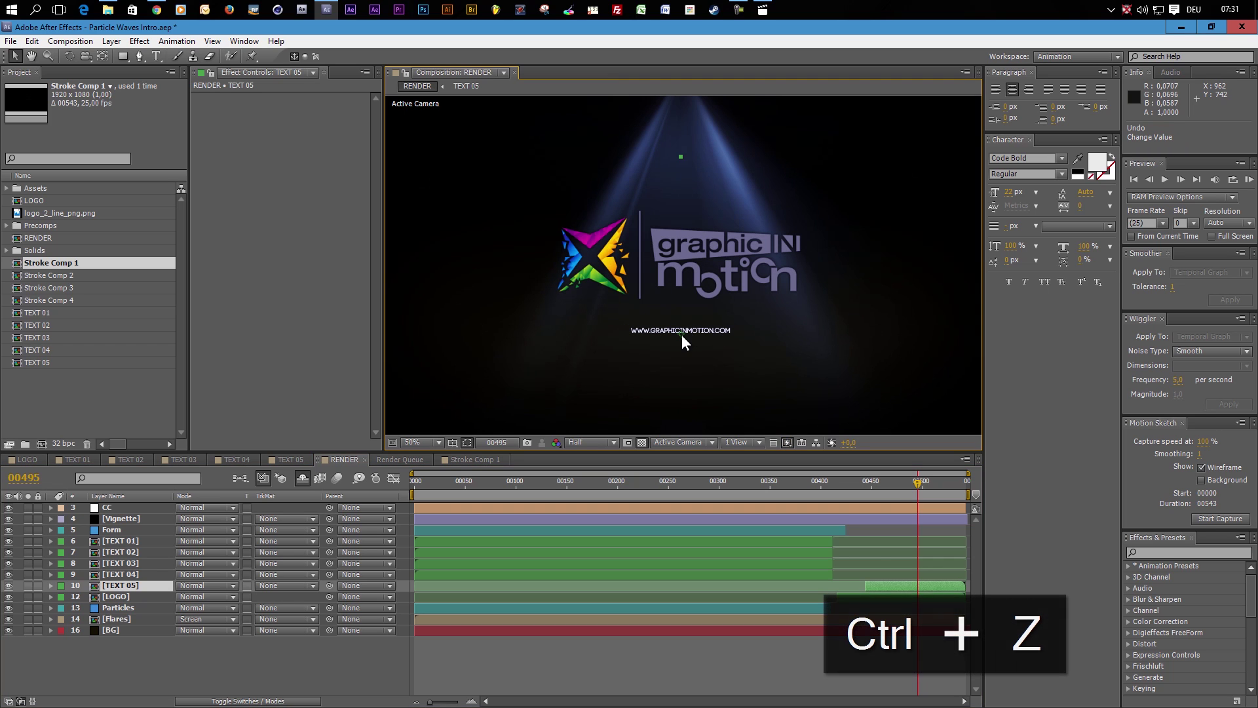
# - Toggle the CC layer's visibility off and on twice to compare the colour correction, leaving it visible
pyautogui.click(108, 509)
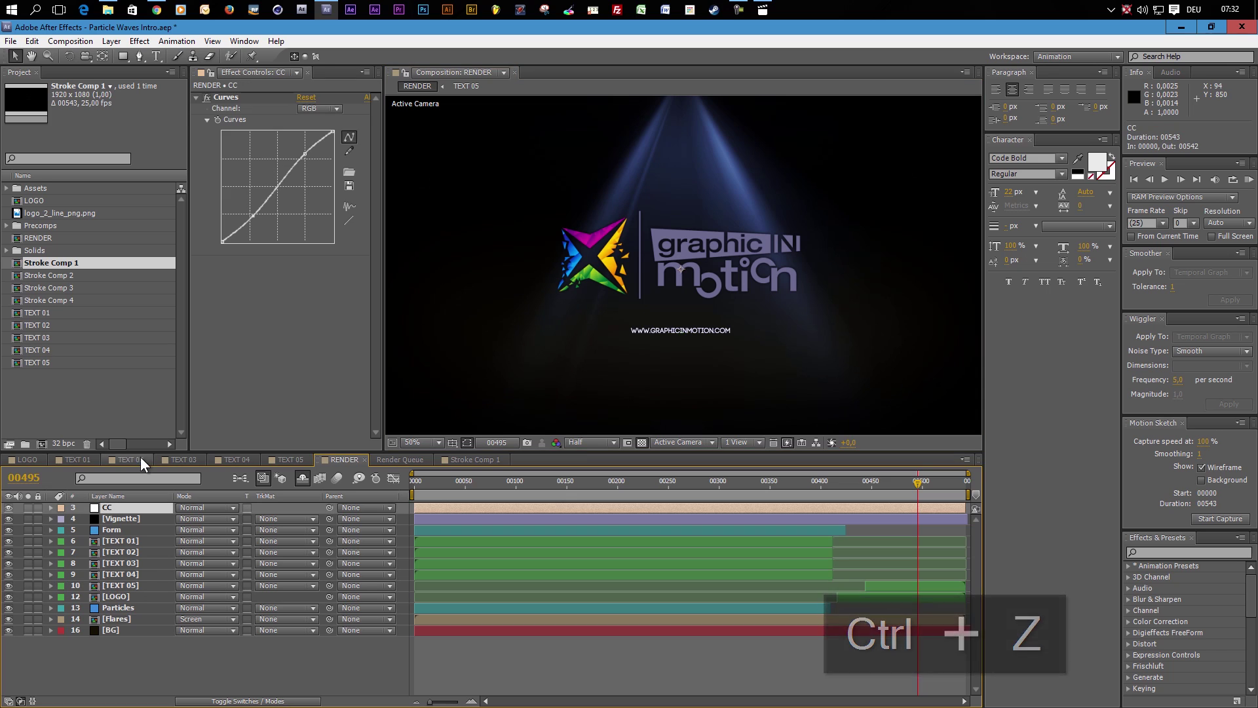
pyautogui.click(8, 508)
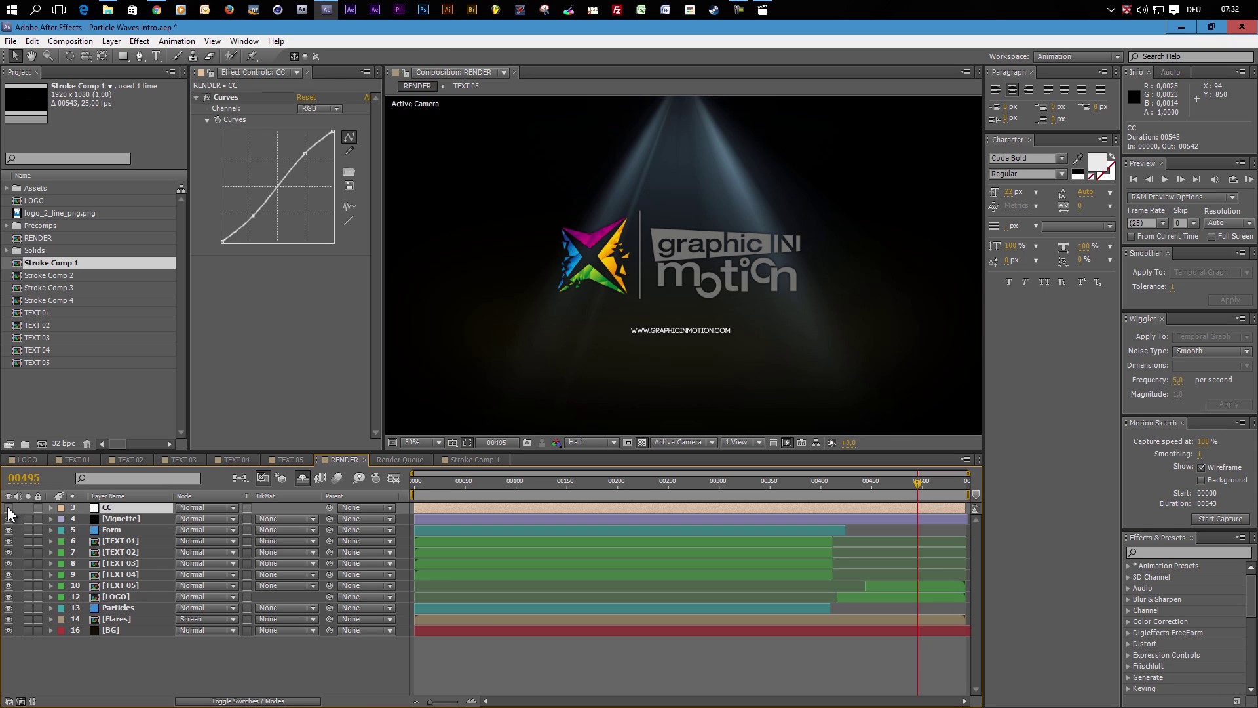
pyautogui.click(8, 508)
pyautogui.click(8, 508)
pyautogui.click(8, 509)
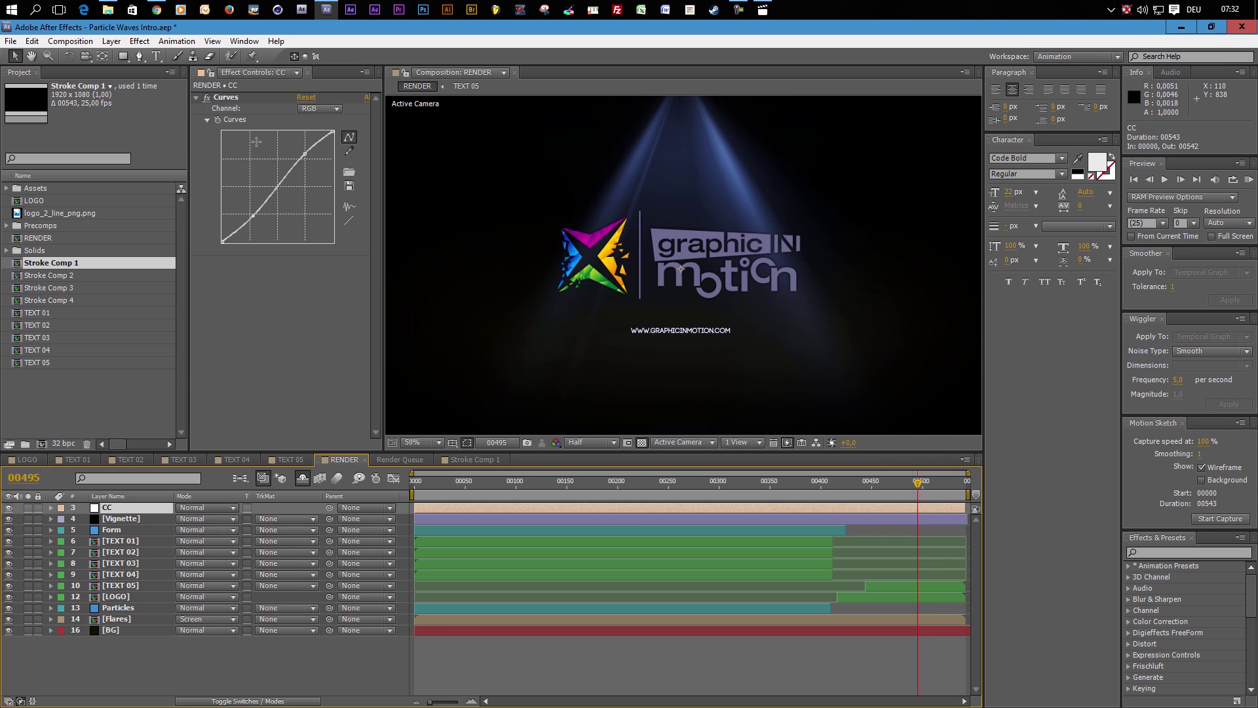
# - Examine the Red and Blue channel curves of the CC layer's Curves effect
pyautogui.click(321, 108)
pyautogui.click(328, 138)
pyautogui.click(328, 107)
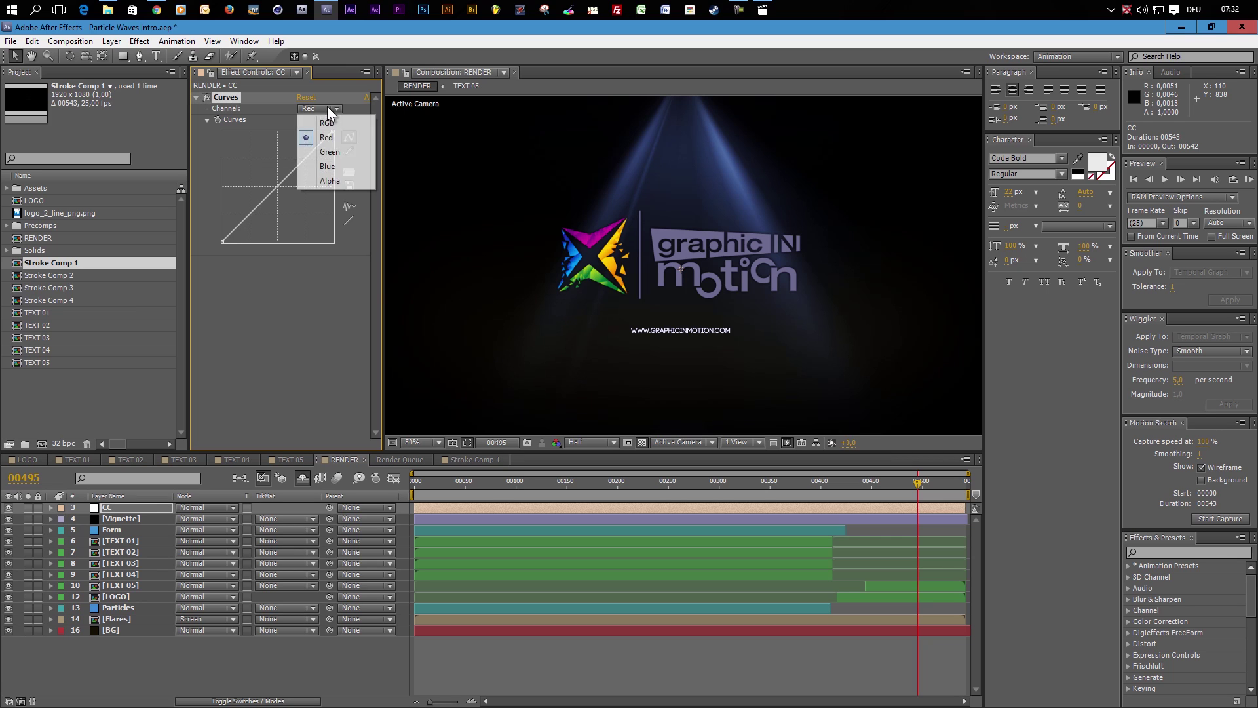
pyautogui.click(328, 163)
pyautogui.click(325, 108)
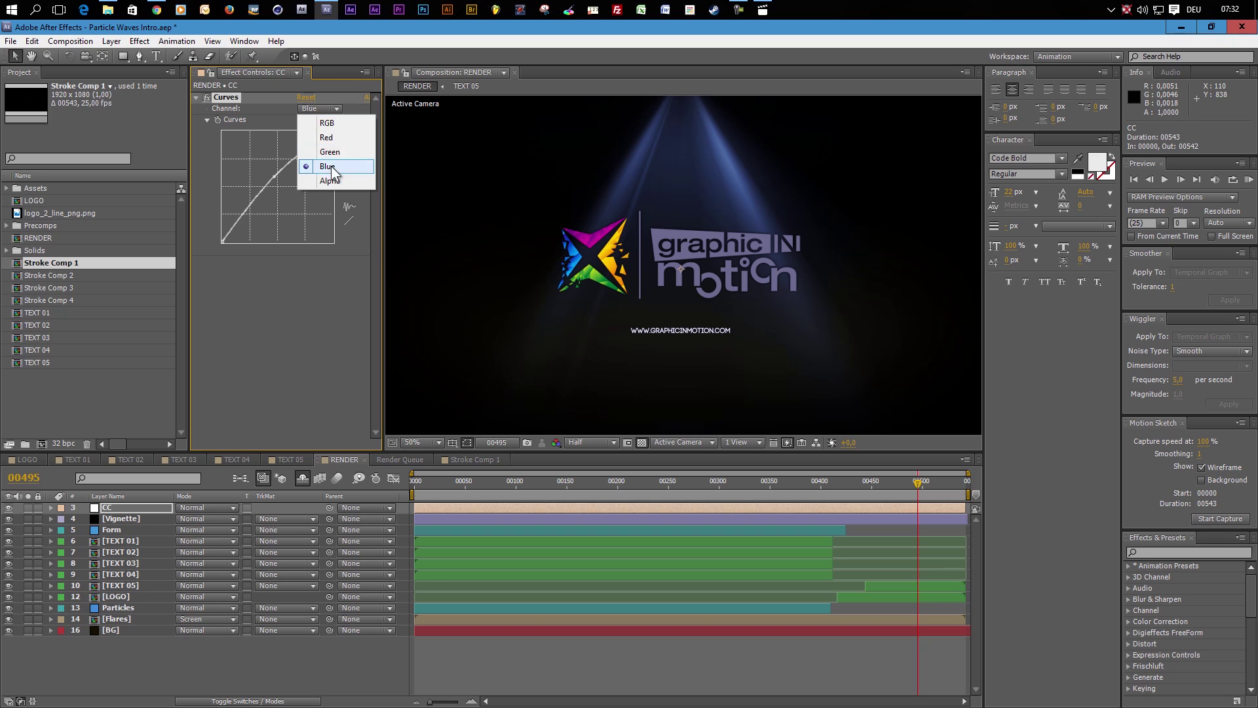
pyautogui.click(284, 323)
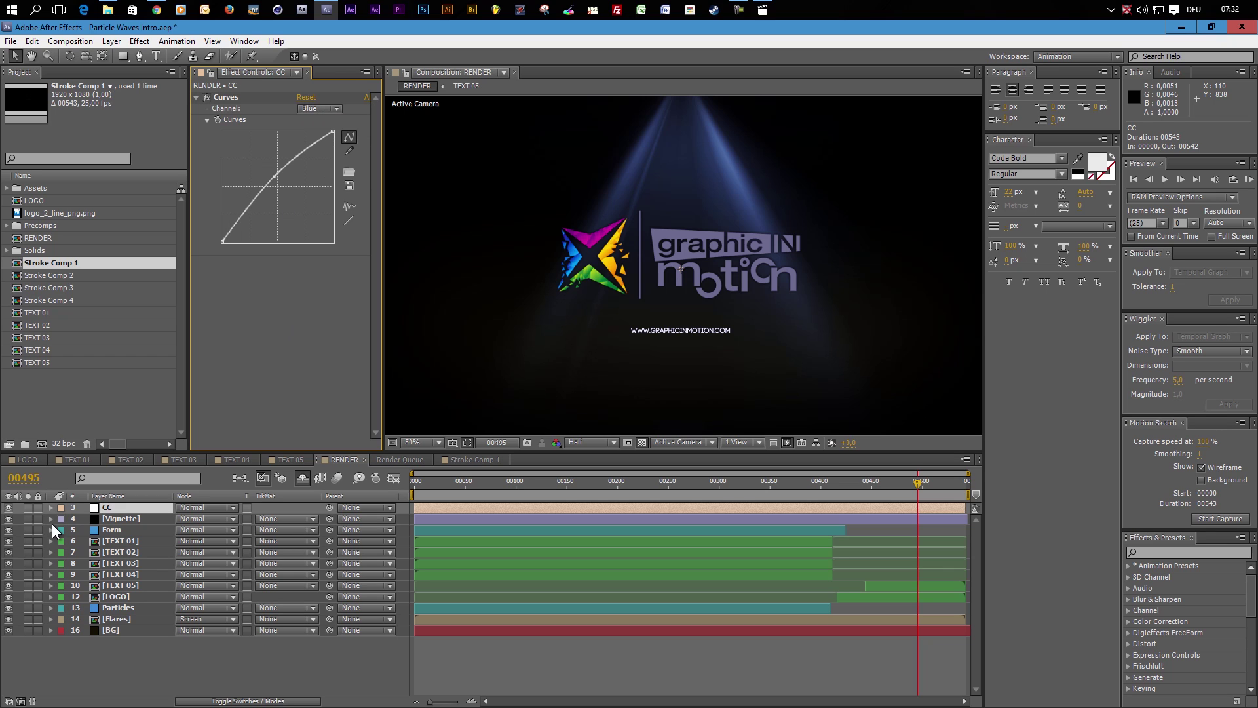
# - At frame 105, toggle the Vignette layer's visibility to compare the darkened edges, leaving the layer visible
pyautogui.click(522, 486)
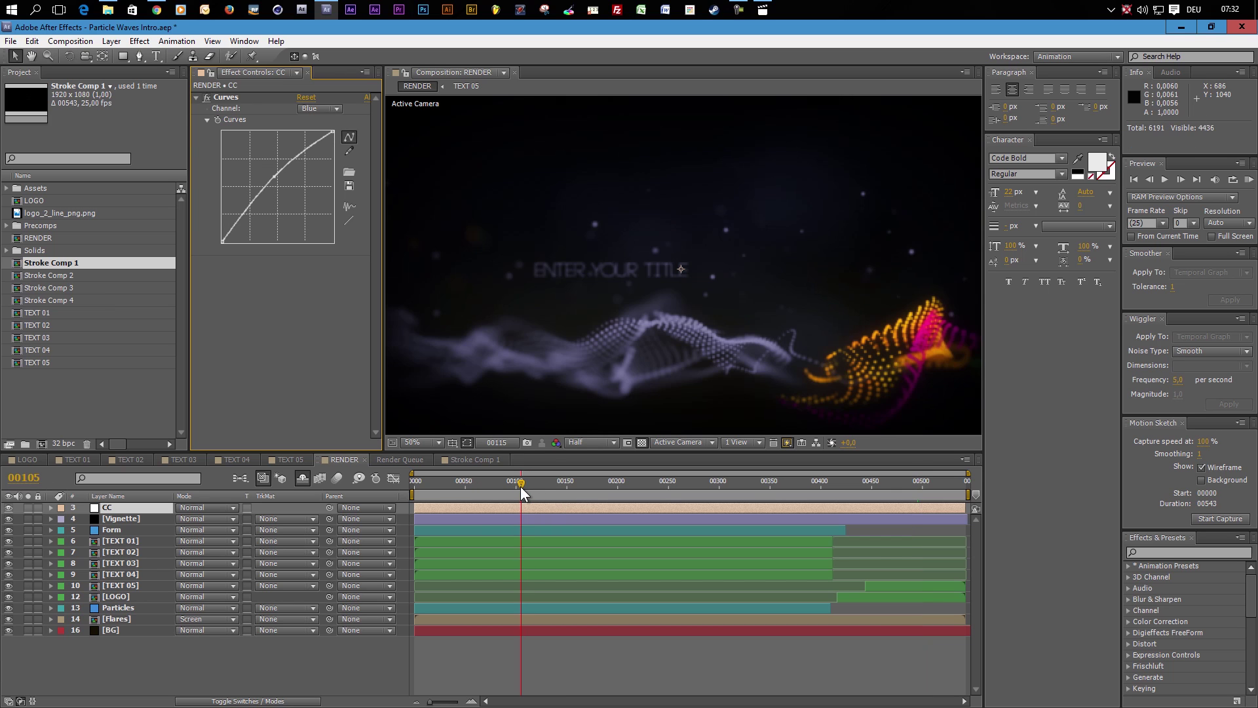
pyautogui.click(9, 519)
pyautogui.scroll(-2, 620, 337)
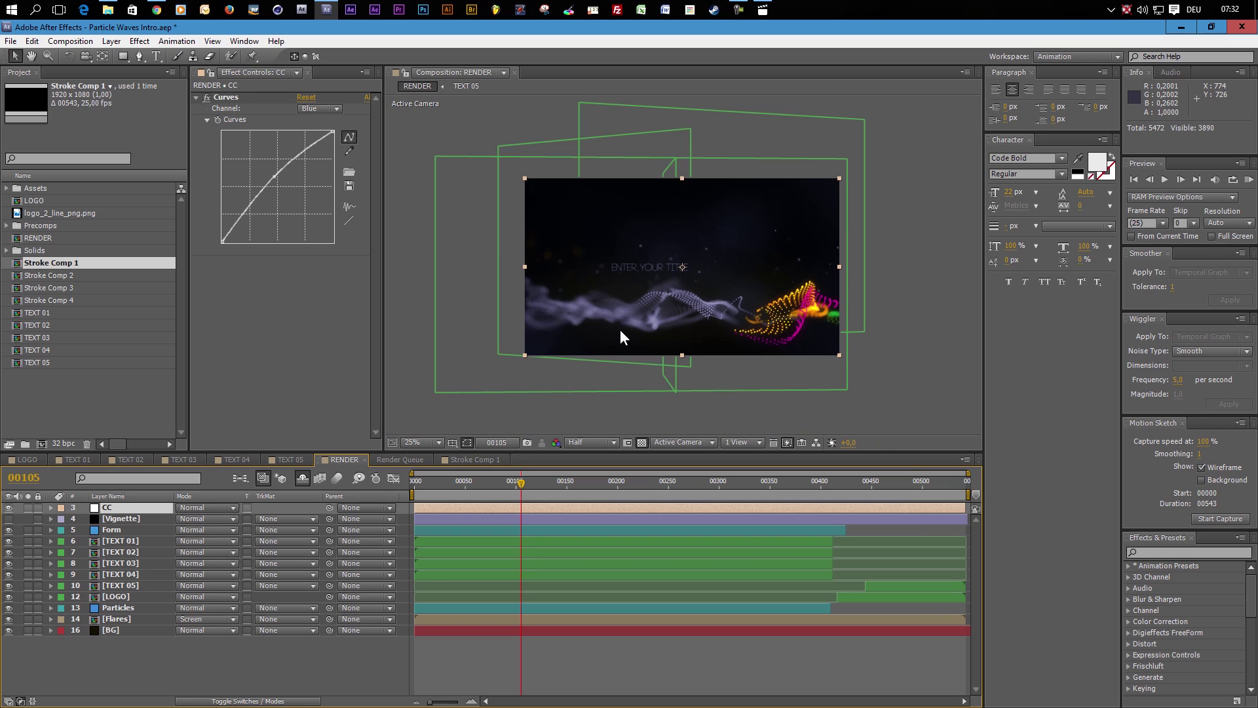
pyautogui.click(9, 518)
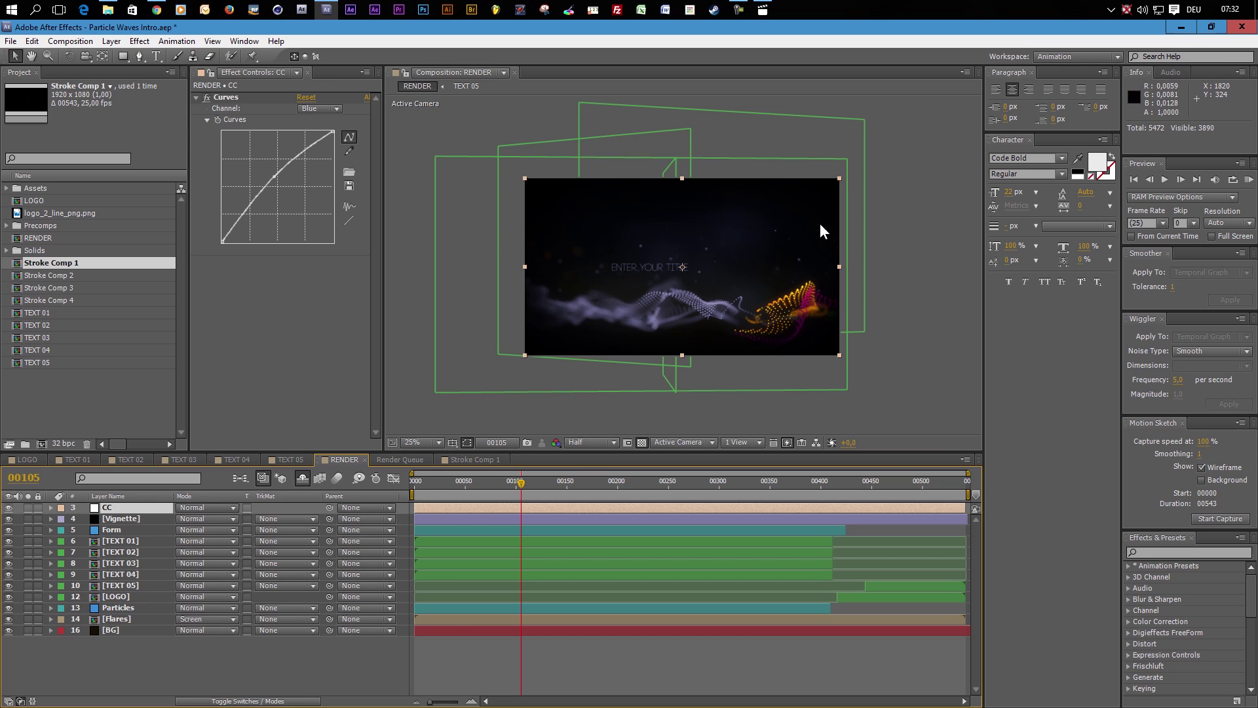
pyautogui.click(9, 519)
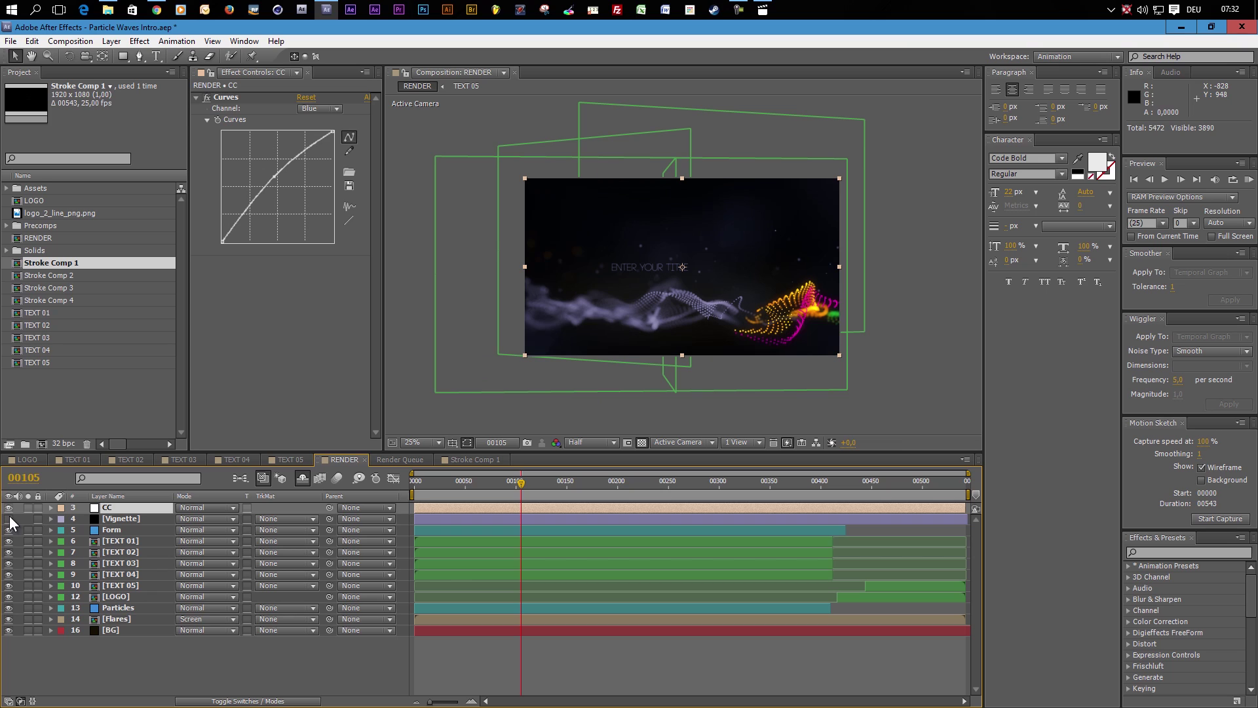
pyautogui.click(9, 518)
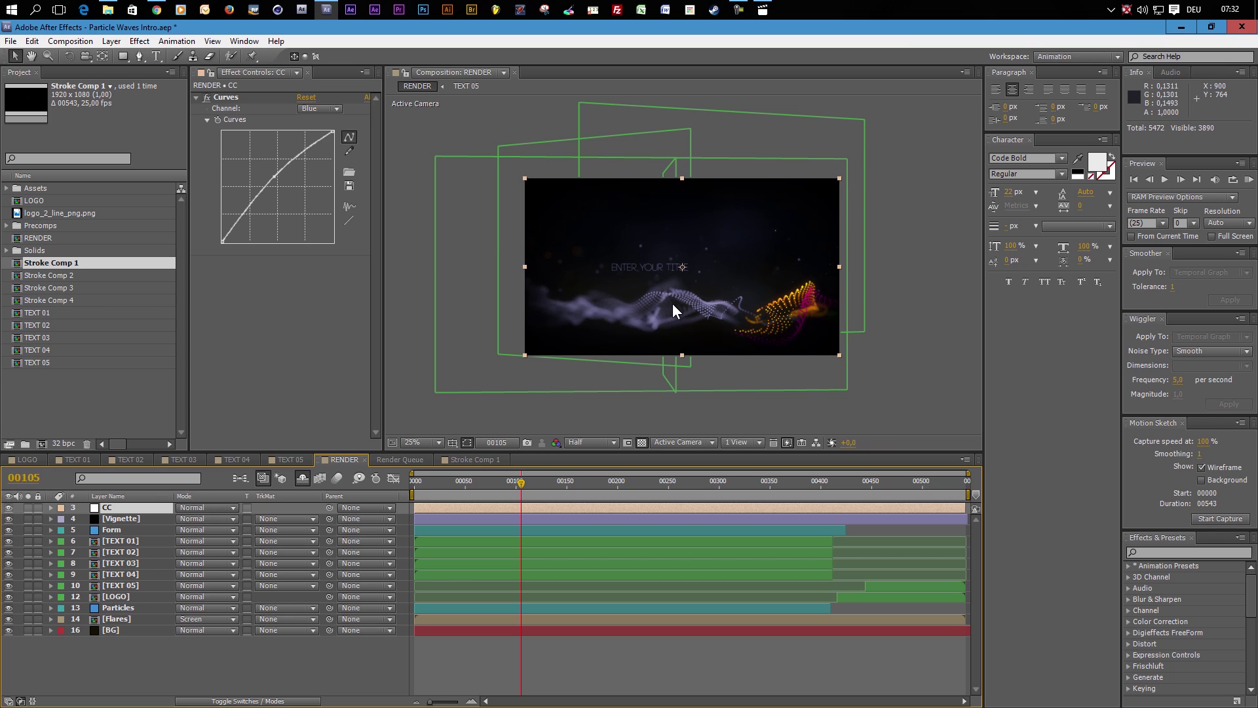
pyautogui.press('.')
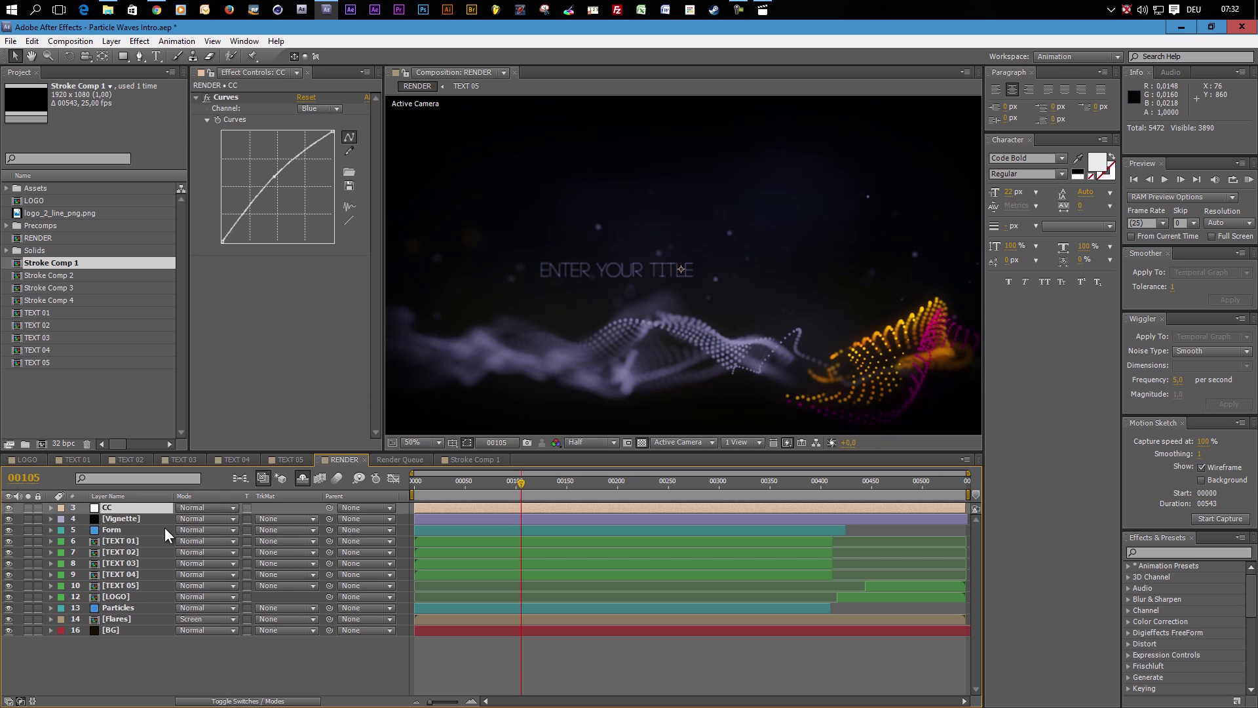
# - Open the Form effect settings on the Form layer and set Particles in Y to 125
pyautogui.click(103, 529)
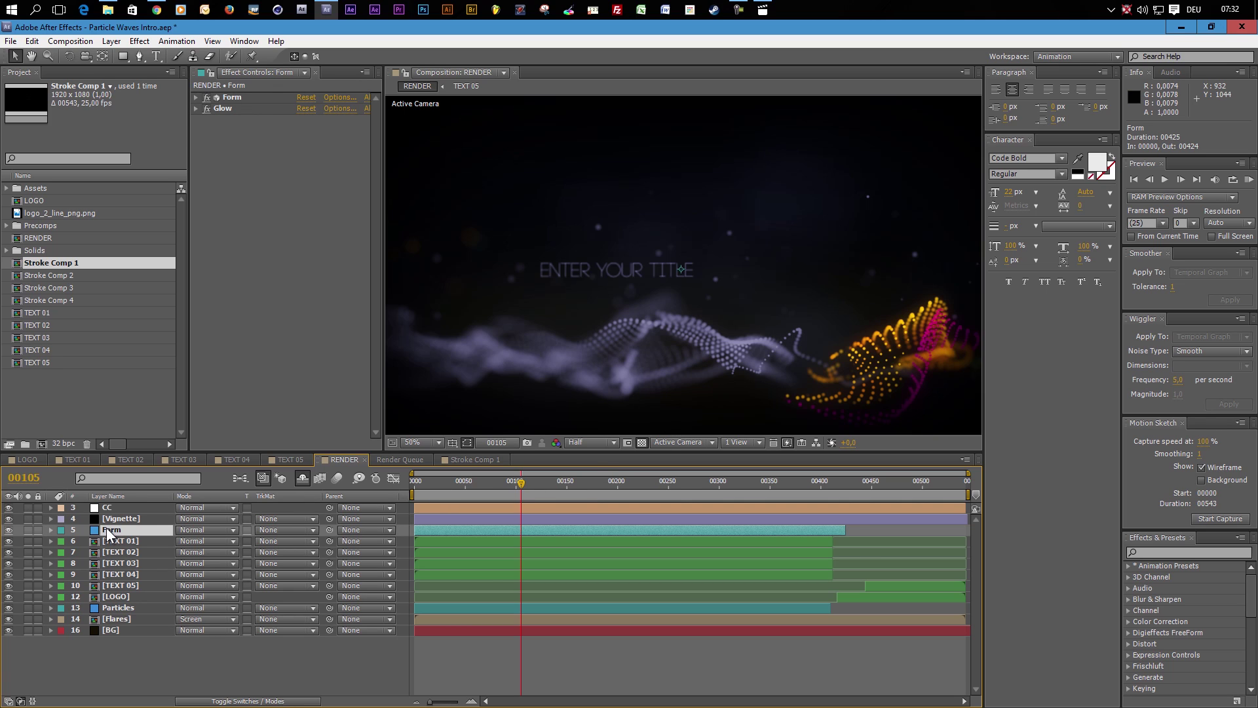
pyautogui.click(194, 97)
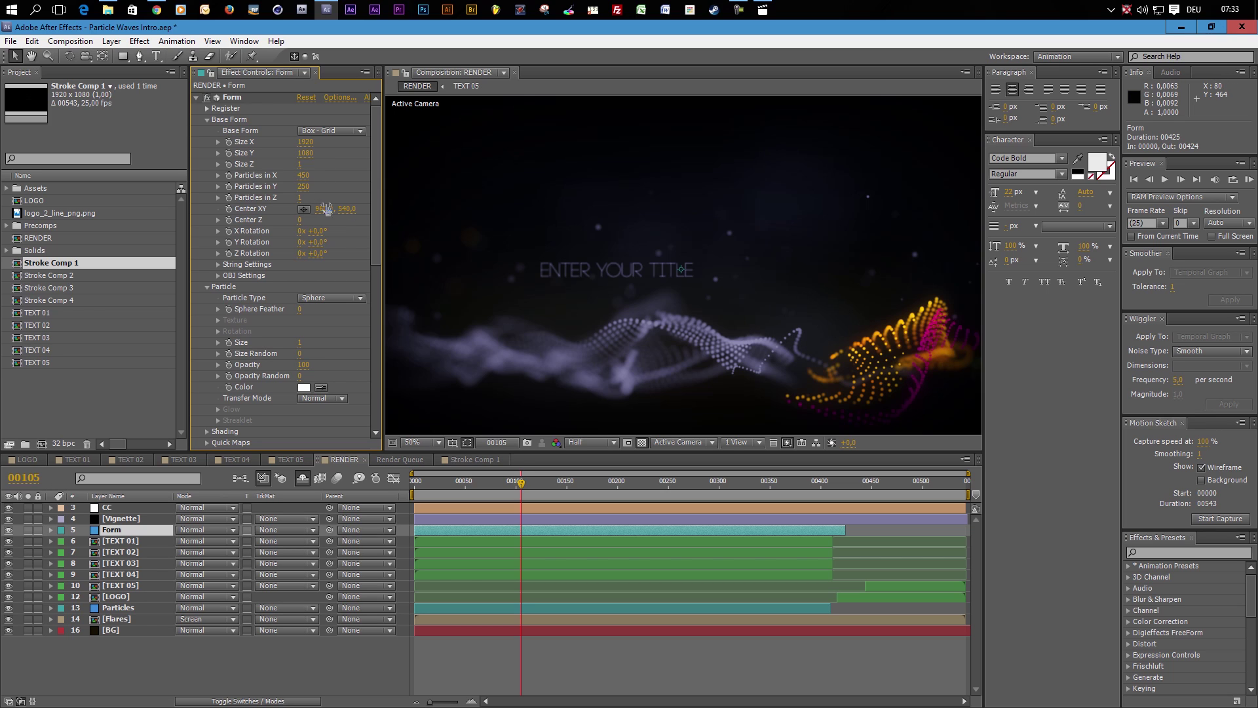
pyautogui.moveTo(307, 193); pyautogui.dragTo(305, 191)
pyautogui.click(306, 188)
pyautogui.press('Return')
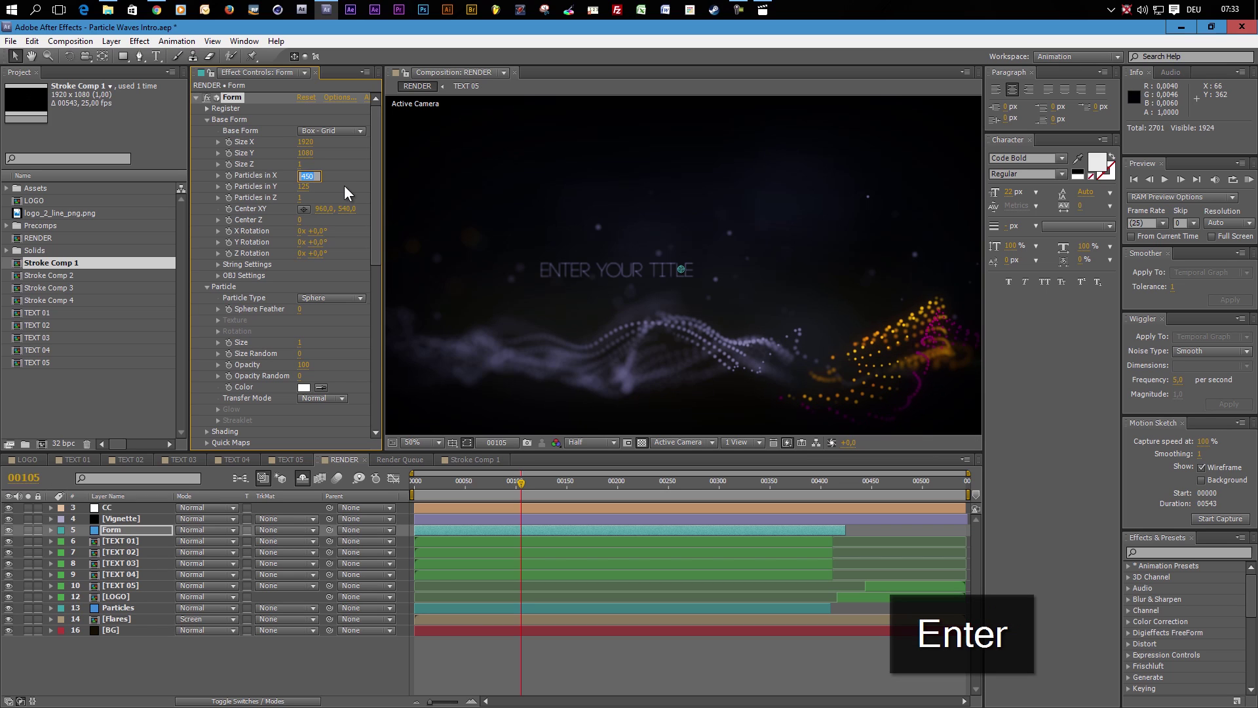
# - Try 900 for the Form effect's Particles in X, raise it to 1800, and check the waves at frame 127
pyautogui.write('900')
pyautogui.press('Return')
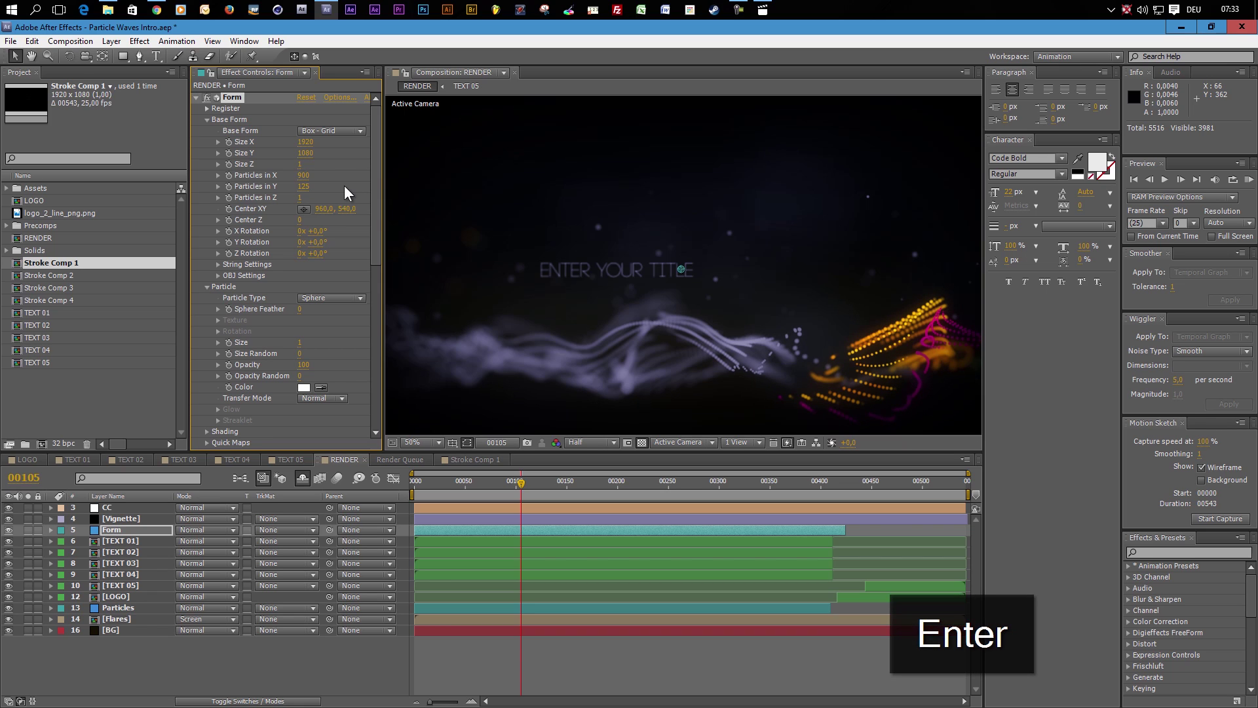
pyautogui.click(304, 175)
pyautogui.write('1800')
pyautogui.press('Return')
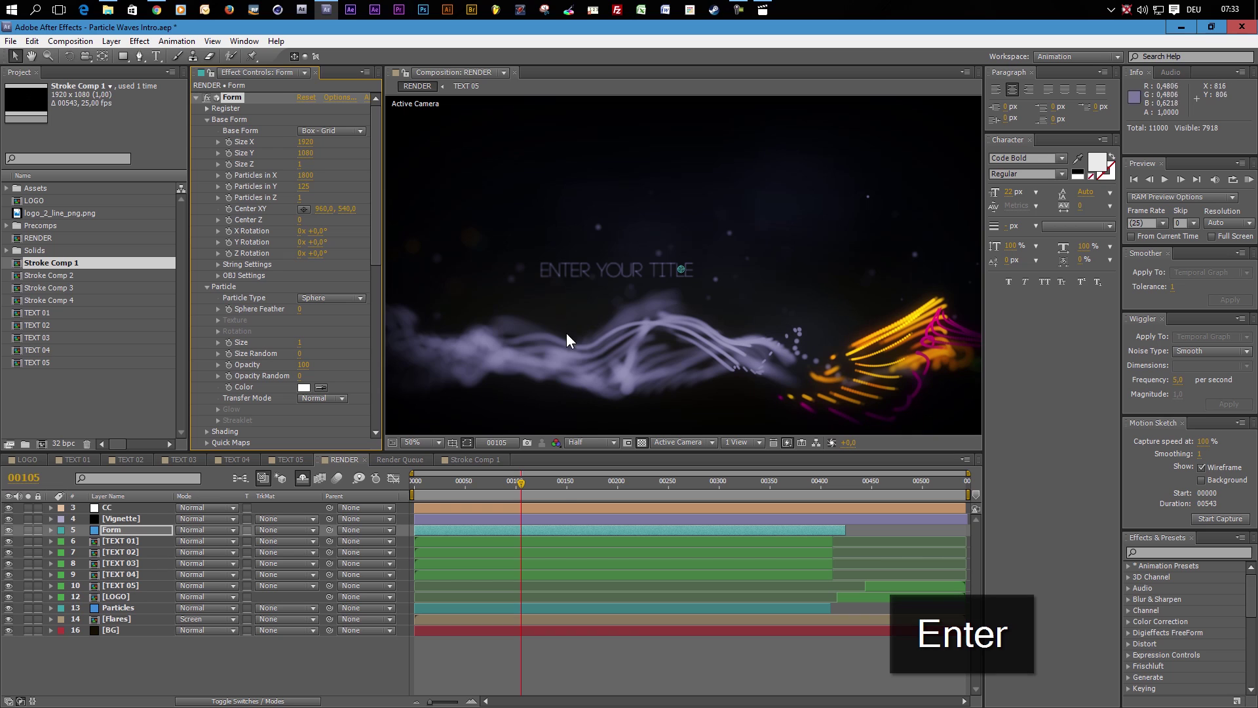
pyautogui.click(544, 481)
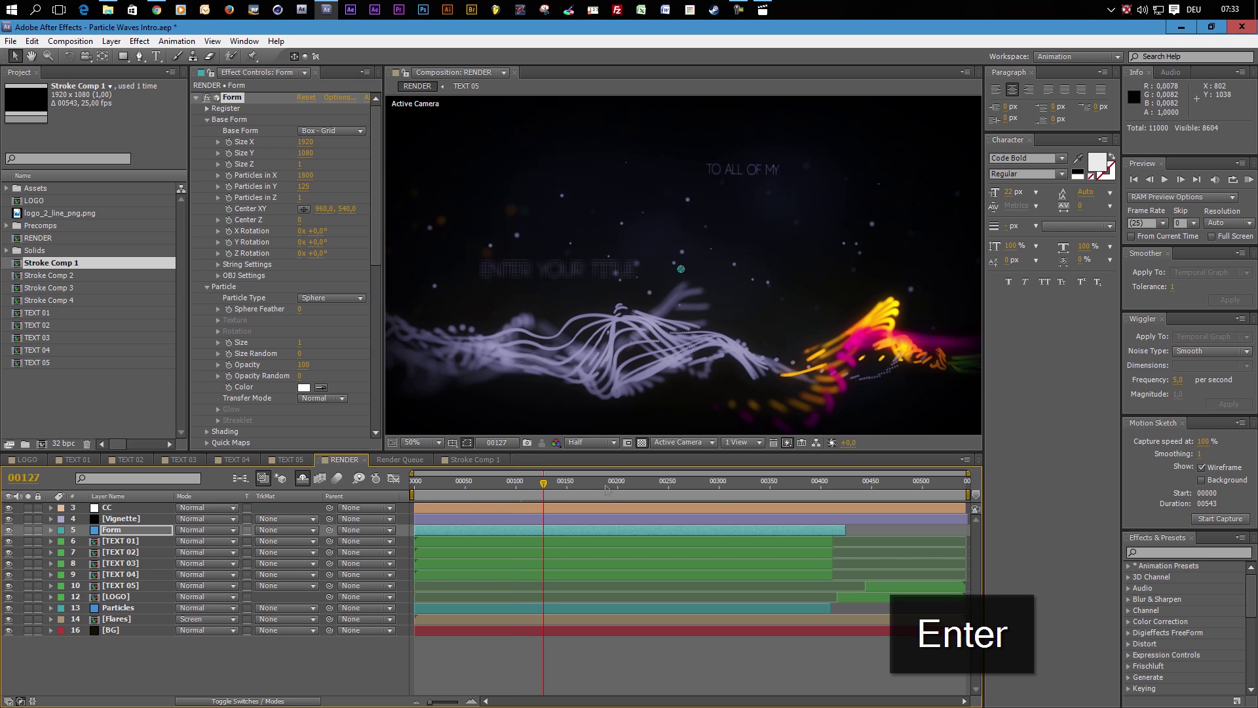
# - Check the waves at frame 214 and undo the Form effect's Particles in X and Particles in Y changes
pyautogui.click(603, 484)
pyautogui.moveTo(623, 483); pyautogui.dragTo(632, 484)
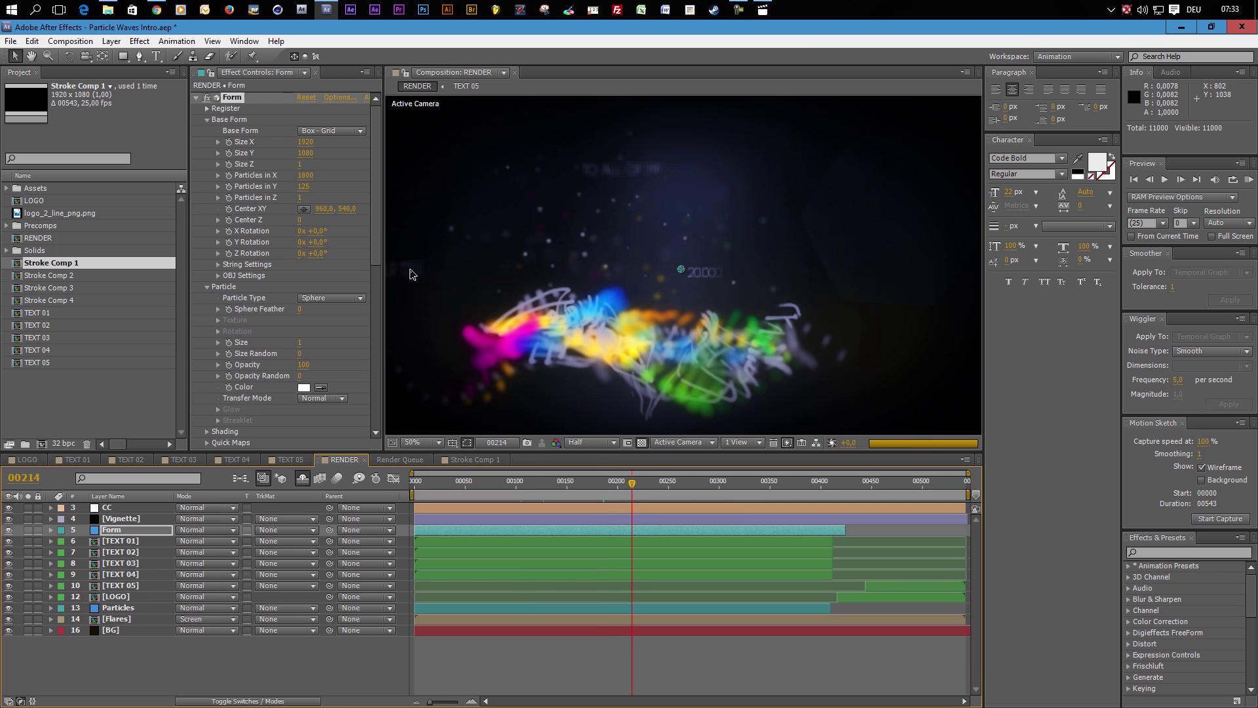
pyautogui.hotkey('ctrl', 'z')
pyautogui.hotkey('ctrl', 'z')
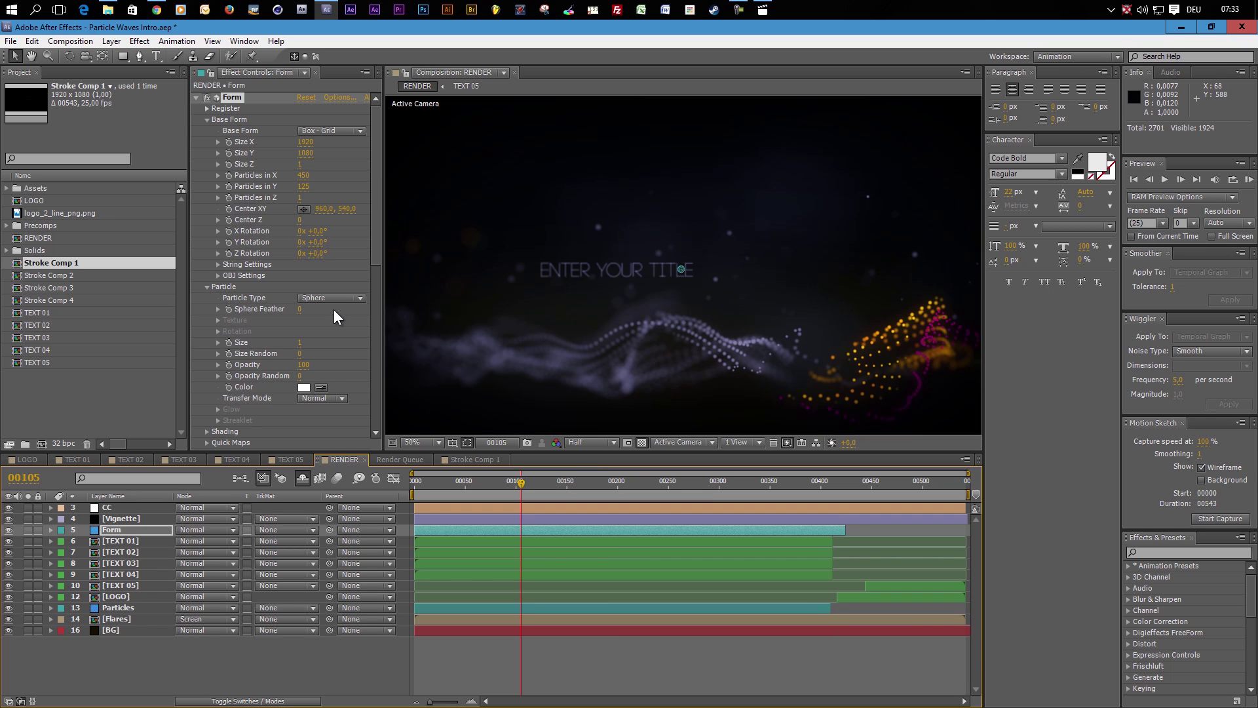
pyautogui.hotkey('ctrl', 'z')
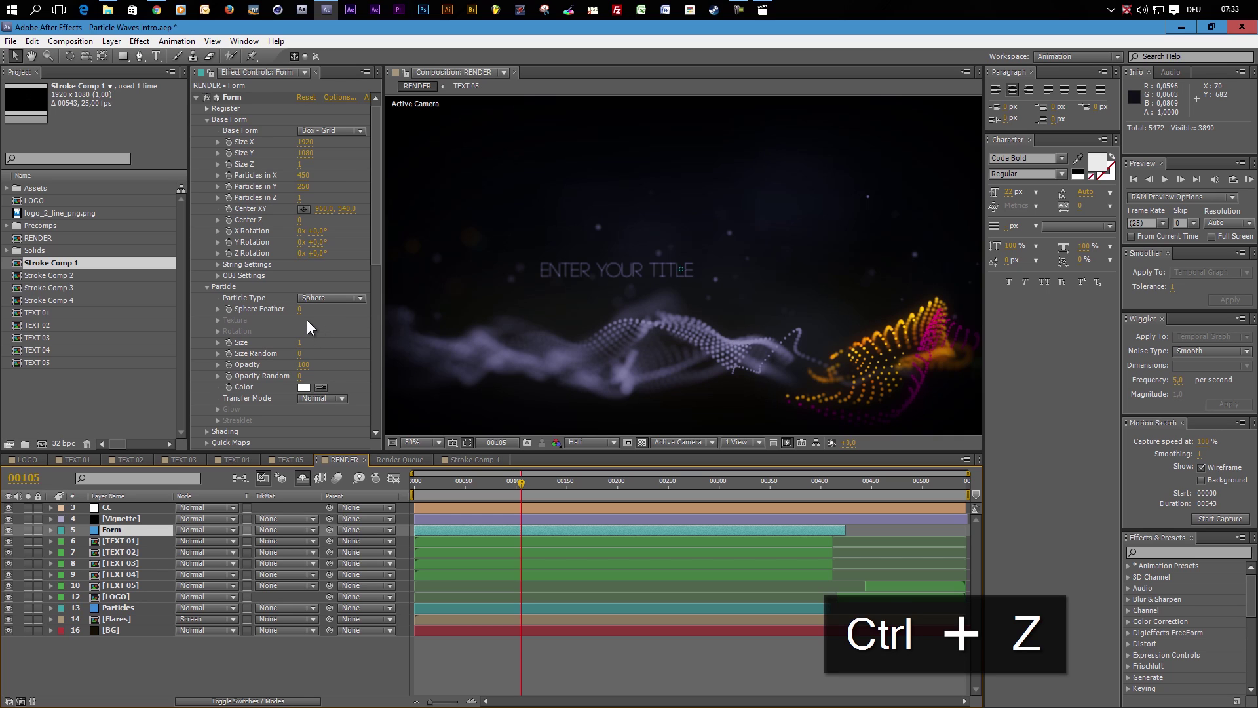
# - Try a particle Size of 2 in the Form effect and undo that change
pyautogui.click(301, 342)
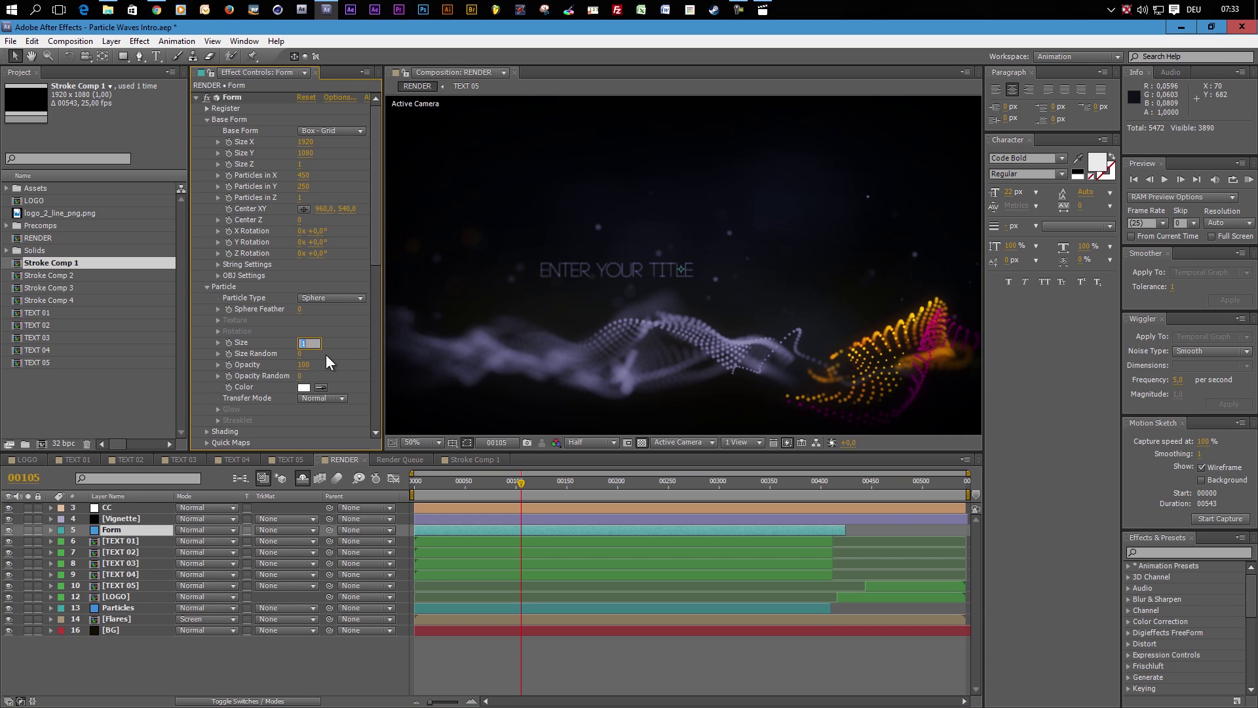
pyautogui.press('Right')
pyautogui.press('Left')
pyautogui.press('Delete')
pyautogui.write('2')
pyautogui.press('Return')
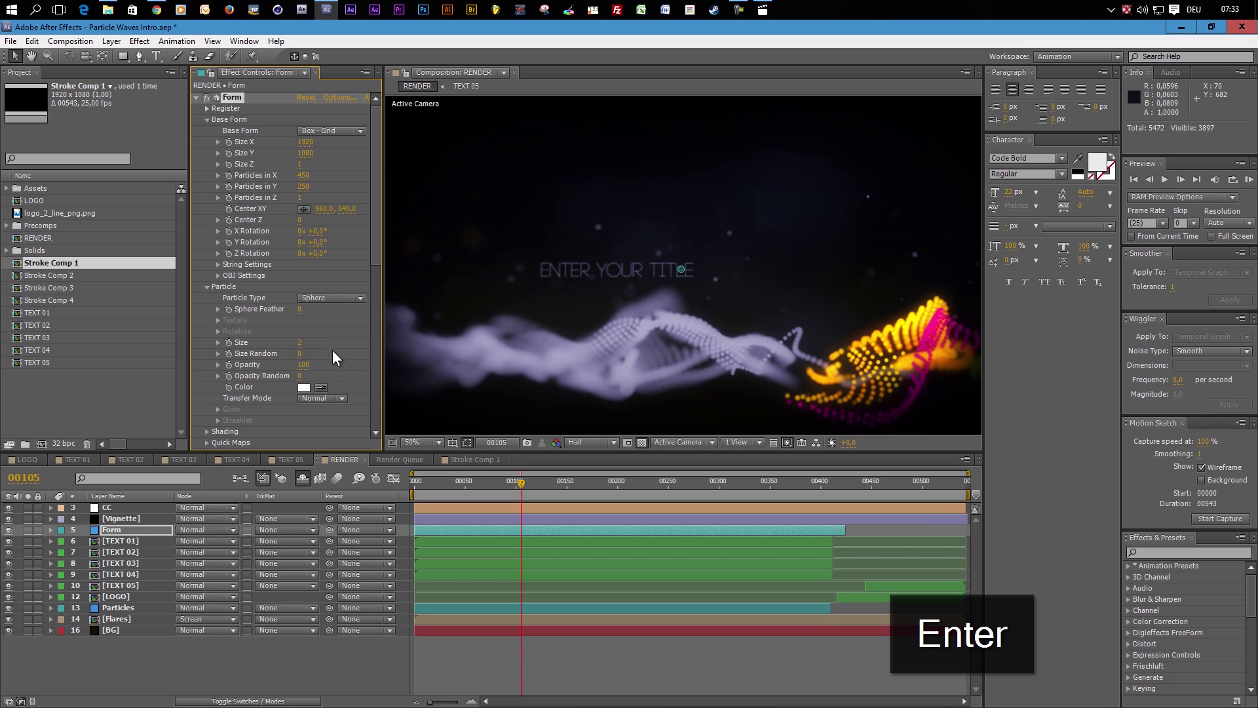
pyautogui.hotkey('ctrl', 'z')
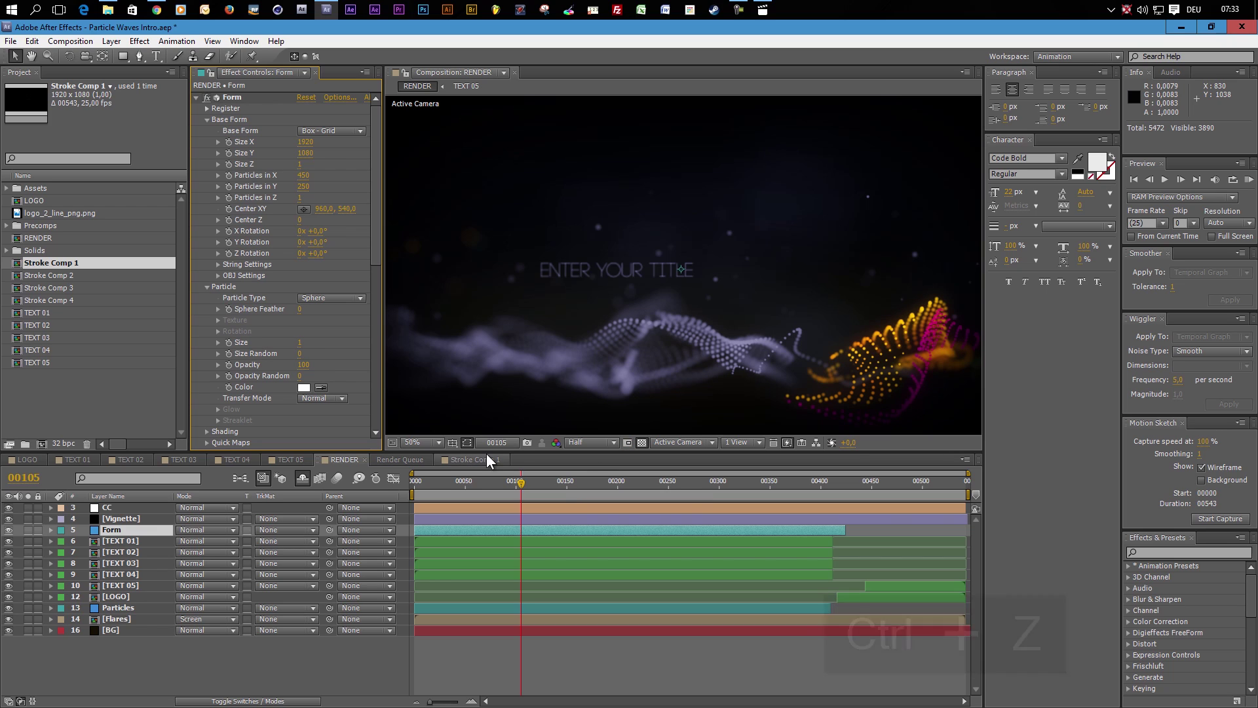
pyautogui.click(334, 462)
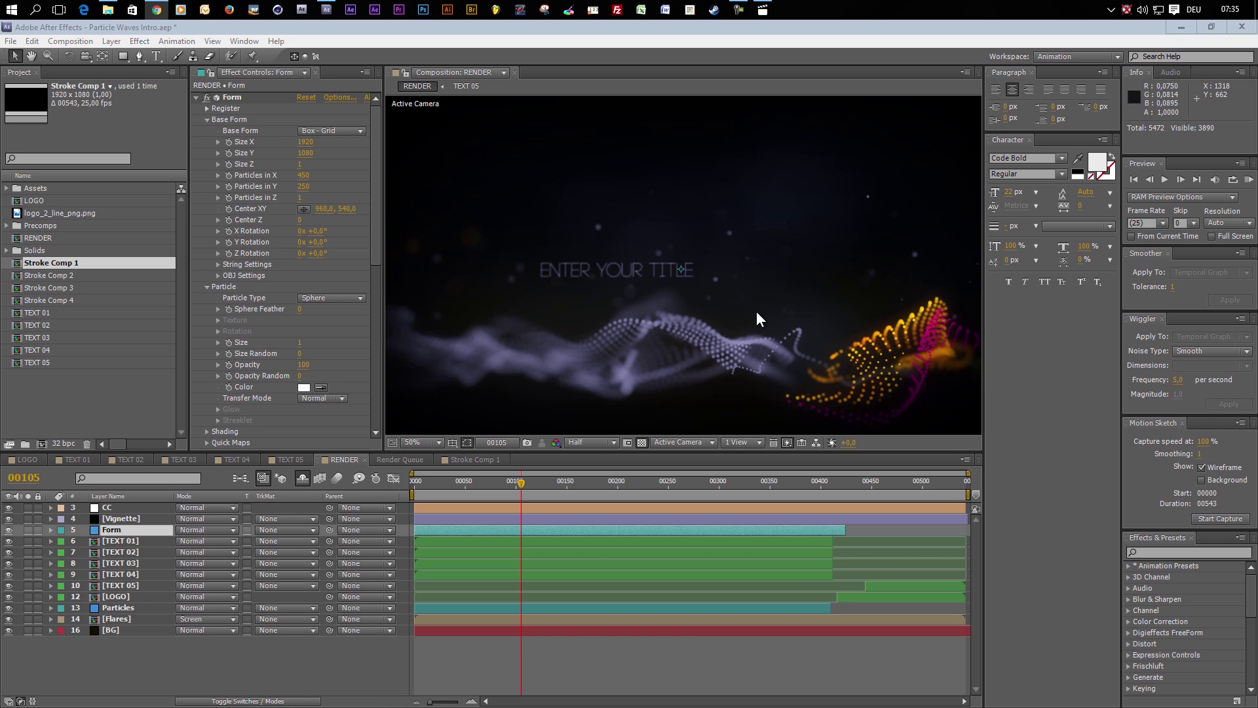
# - Bring the web browser in front of After Effects and look through the After Effects Templates page on graphicinmotion.com
pyautogui.moveTo(1257, 200); pyautogui.dragTo(514, 49)
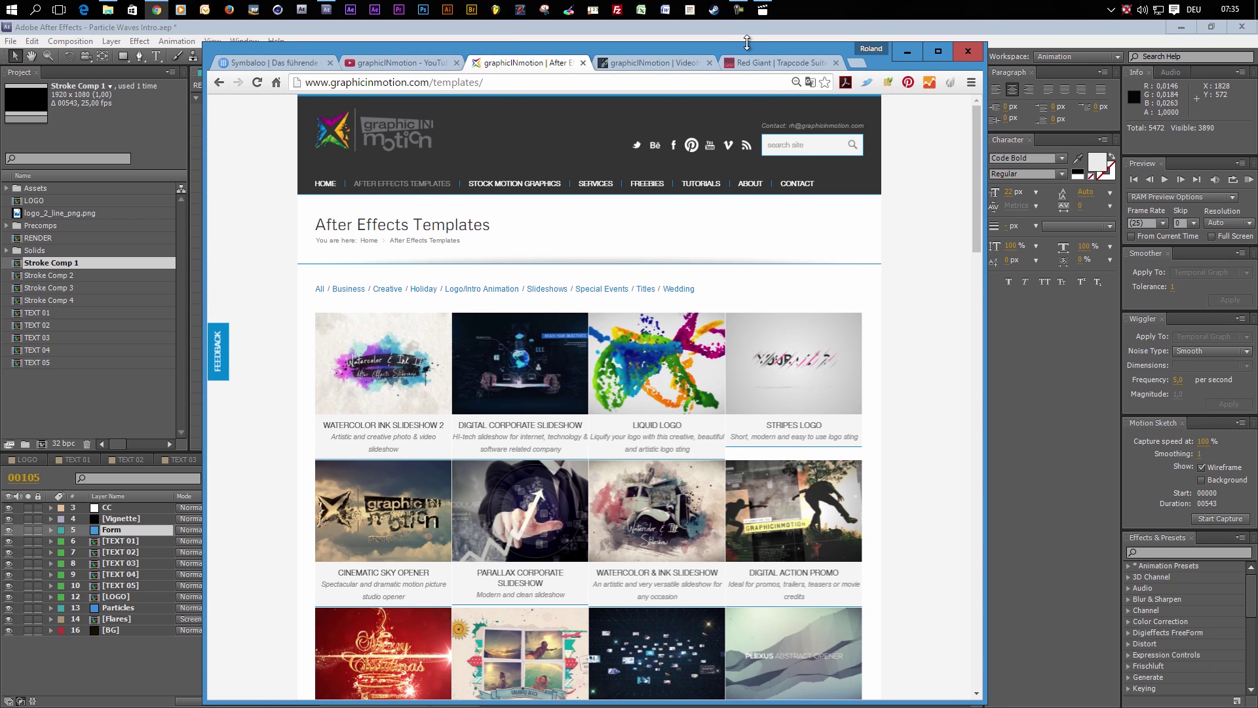
pyautogui.moveTo(746, 46); pyautogui.dragTo(746, 43)
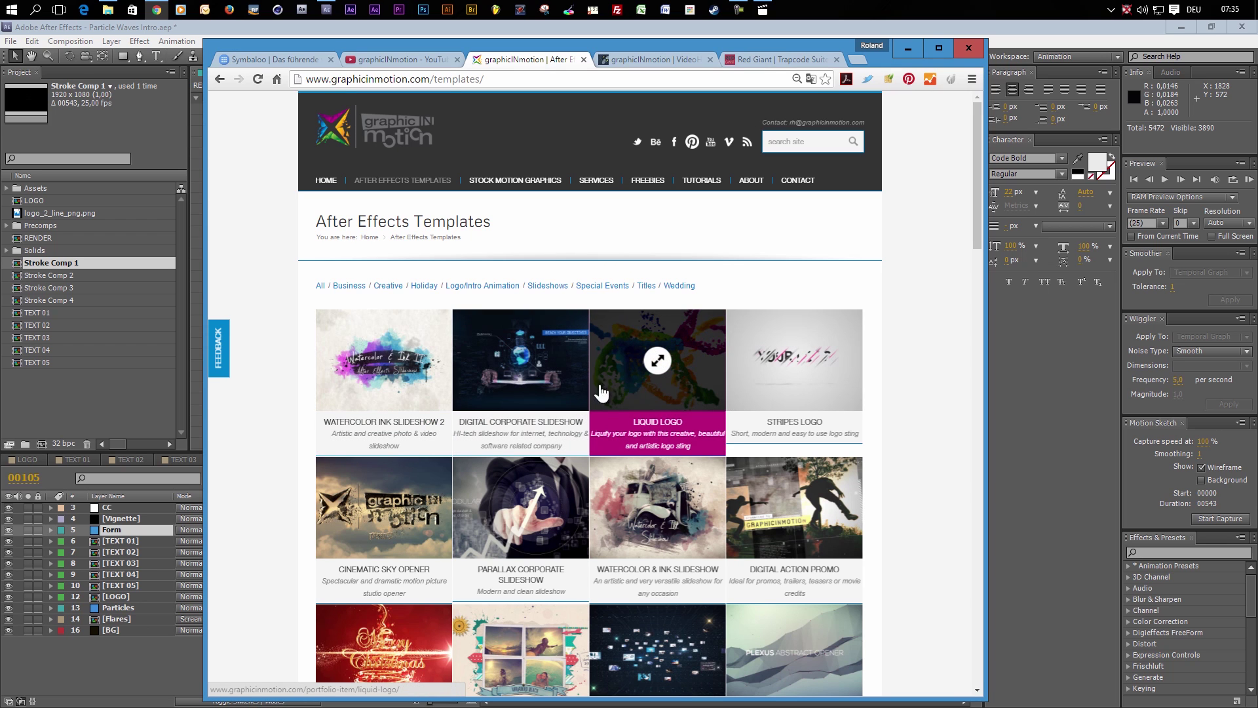
pyautogui.scroll(-4, 543, 392)
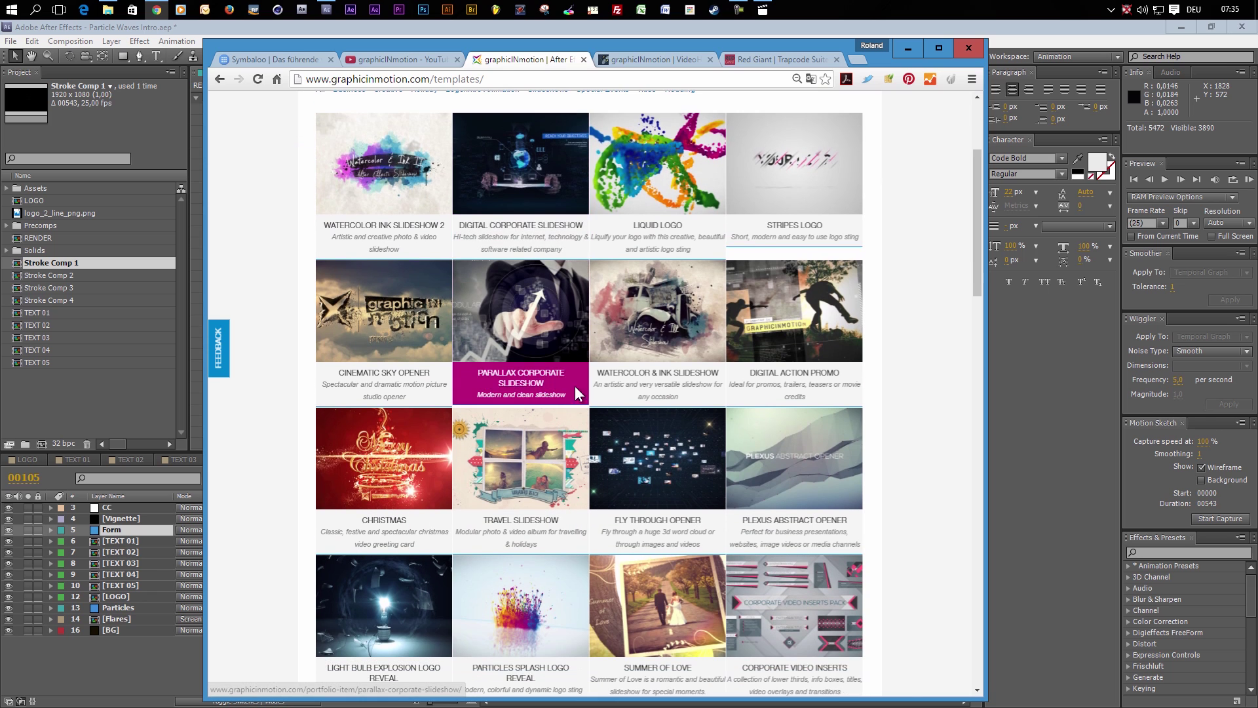
pyautogui.scroll(-3, 524, 458)
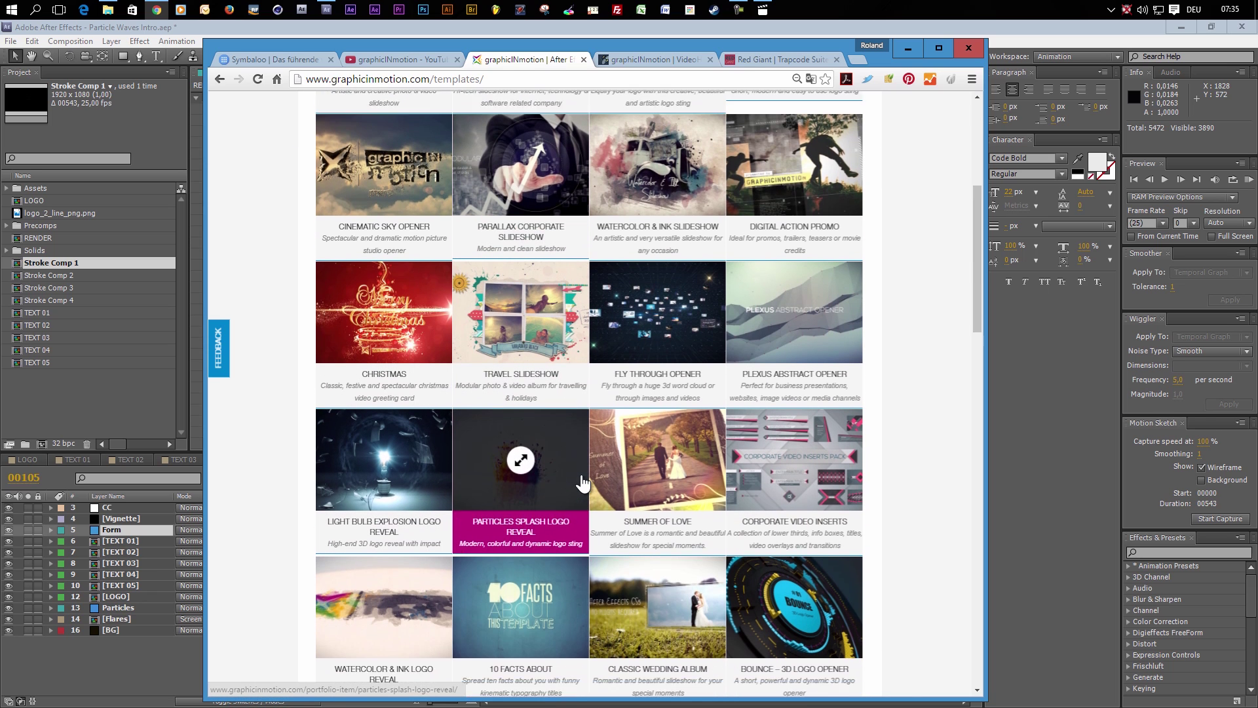
pyautogui.scroll(-10, 665, 379)
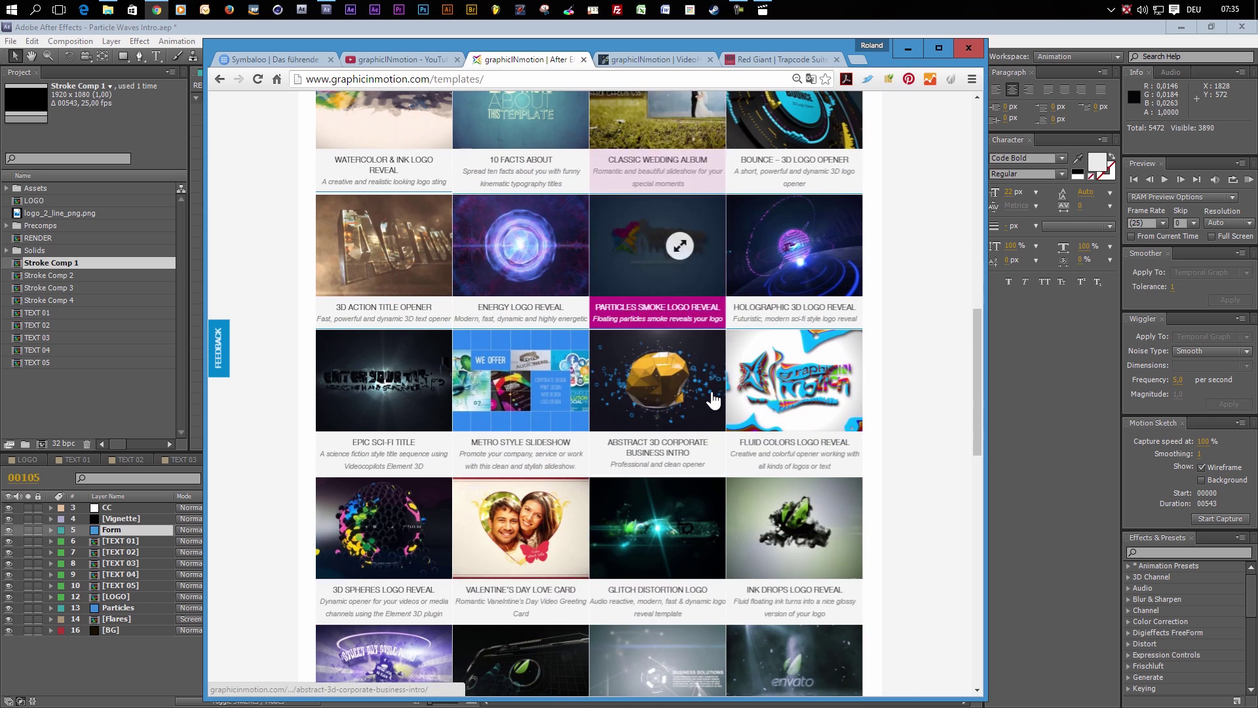
pyautogui.scroll(-4, 707, 419)
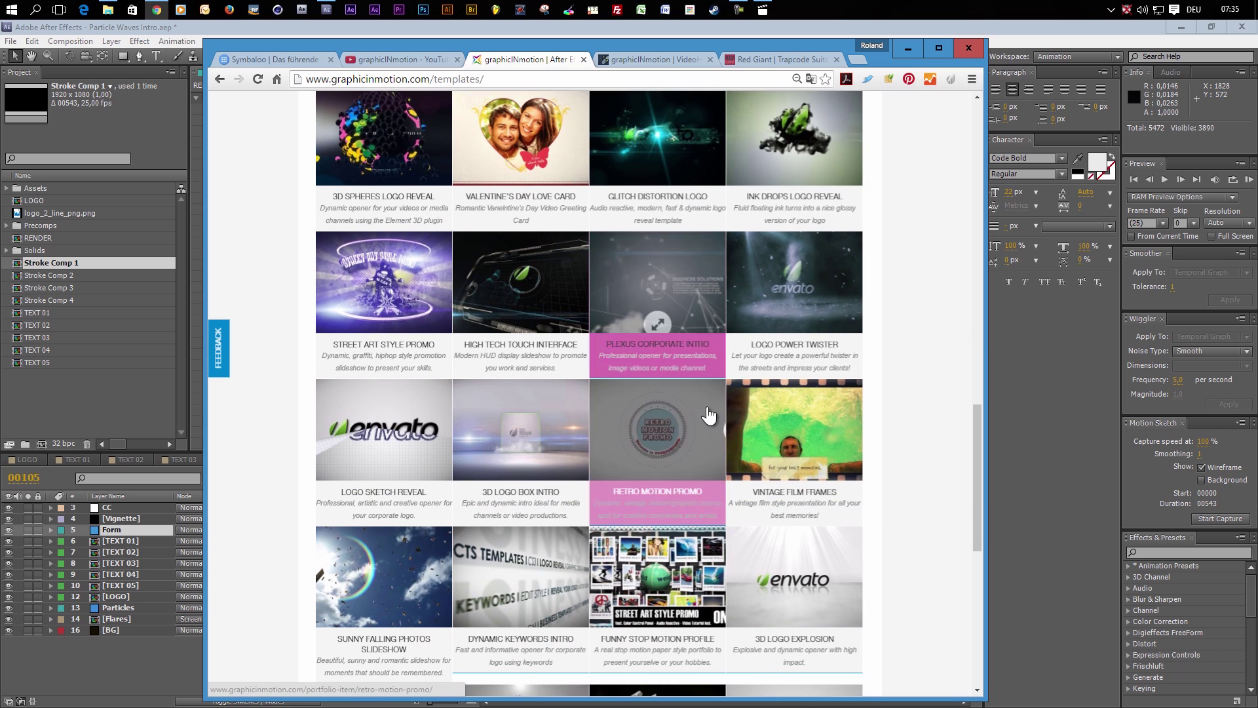
pyautogui.scroll(-3, 699, 455)
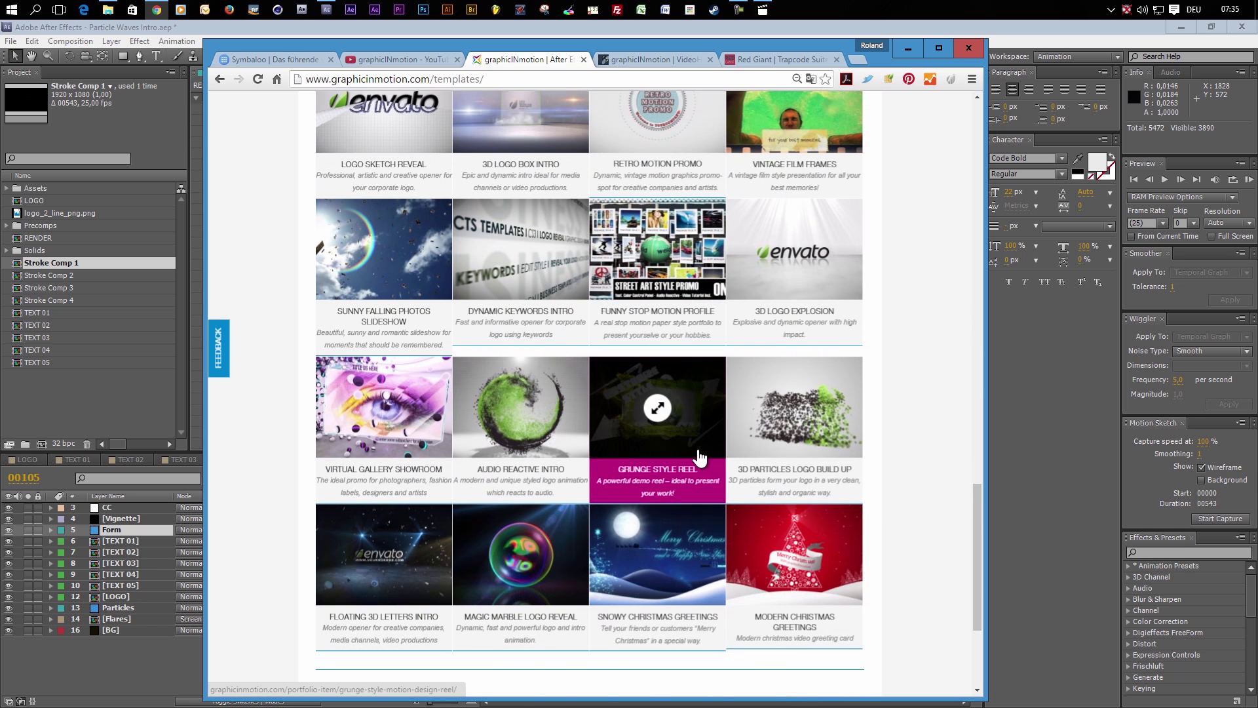
pyautogui.scroll(-1, 700, 457)
pyautogui.scroll(8, 700, 456)
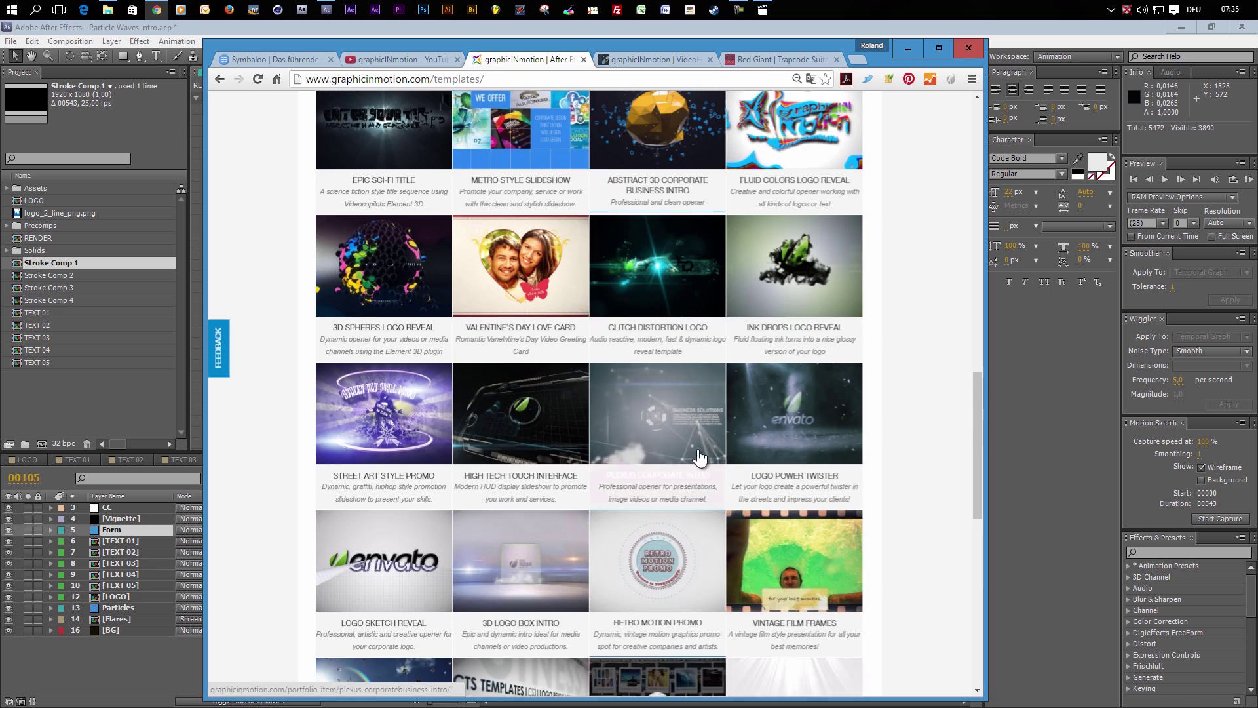
pyautogui.scroll(15, 698, 457)
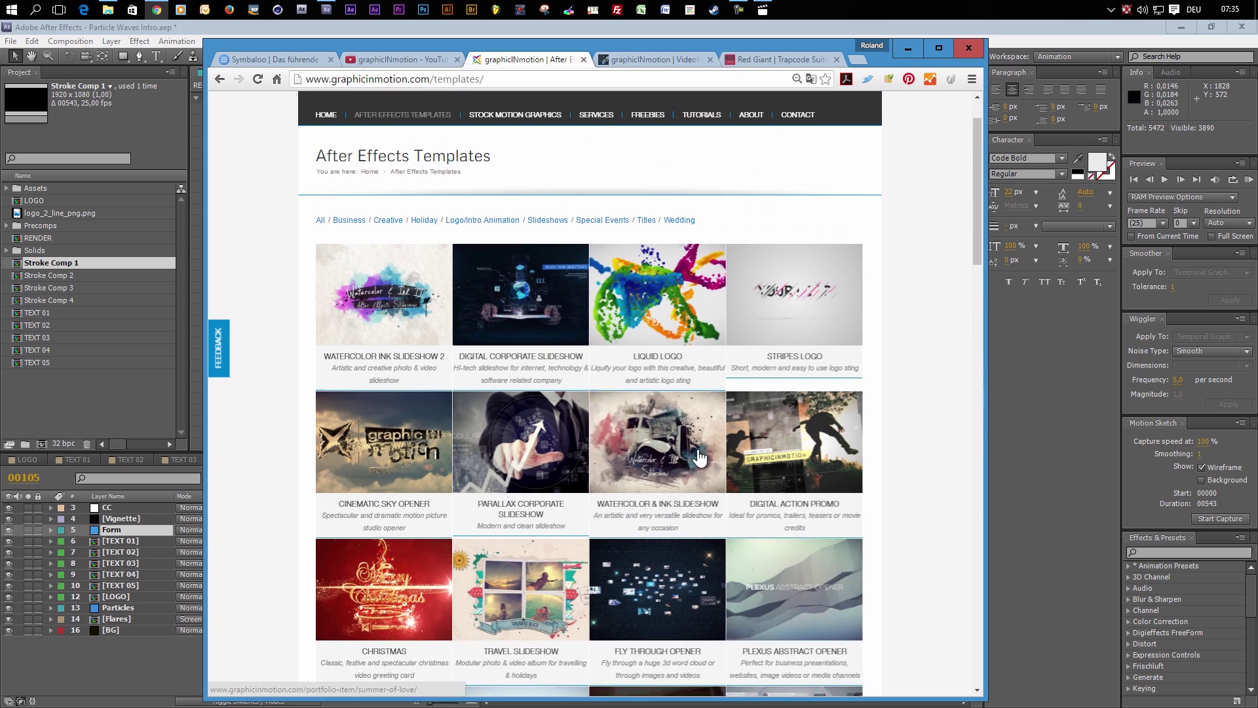
pyautogui.scroll(1, 700, 456)
# - Look through the site's Tutorials page and open the Free AE Project Files page under Freebies
pyautogui.click(709, 183)
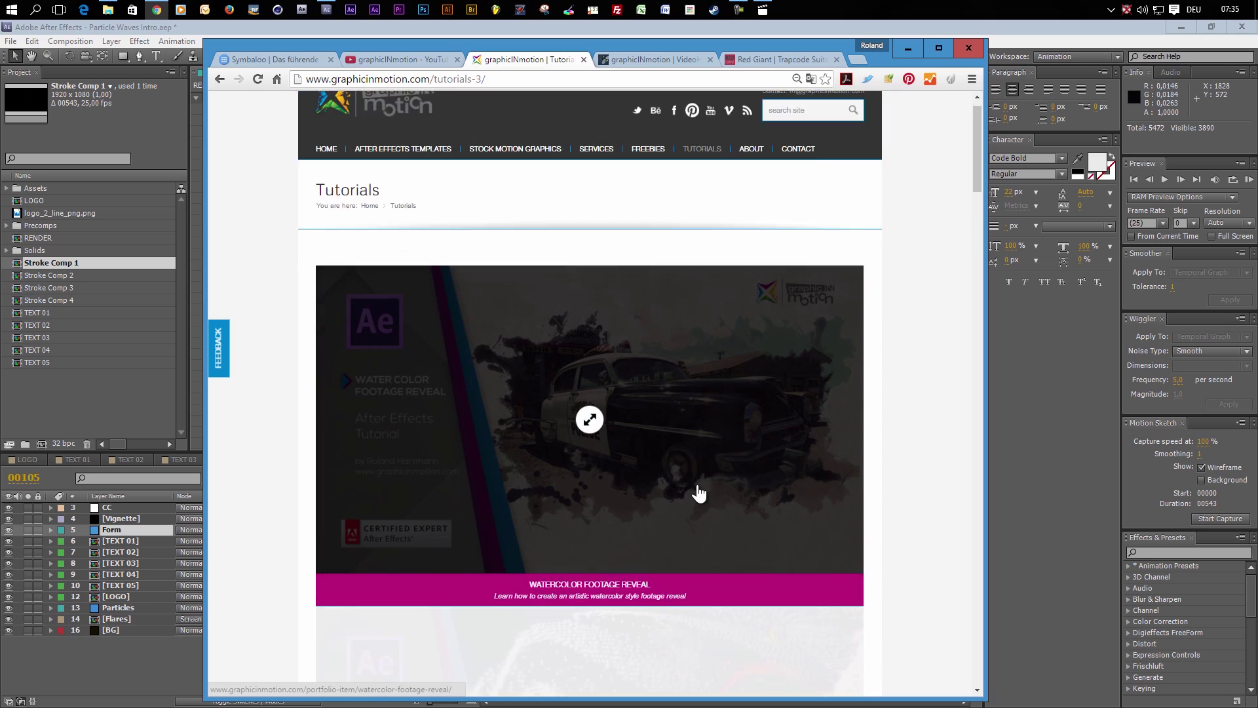
pyautogui.scroll(-5, 876, 508)
pyautogui.scroll(-11, 877, 506)
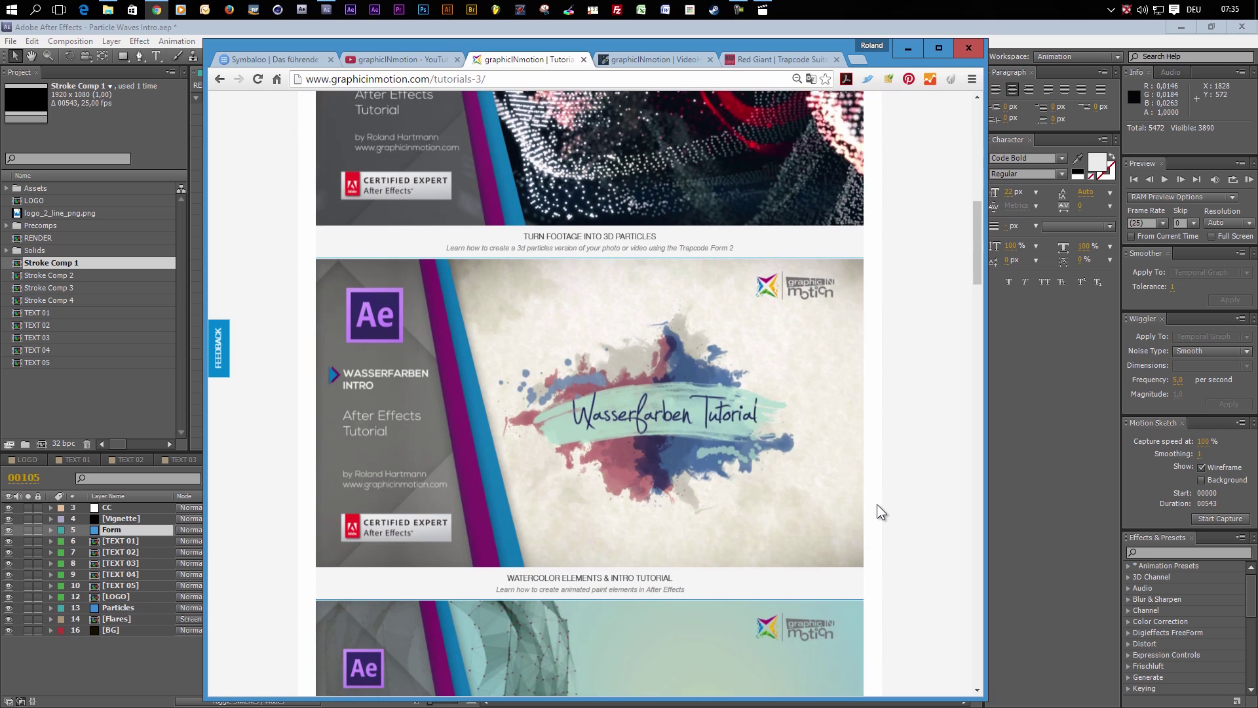
pyautogui.scroll(16, 878, 506)
pyautogui.moveTo(650, 185)
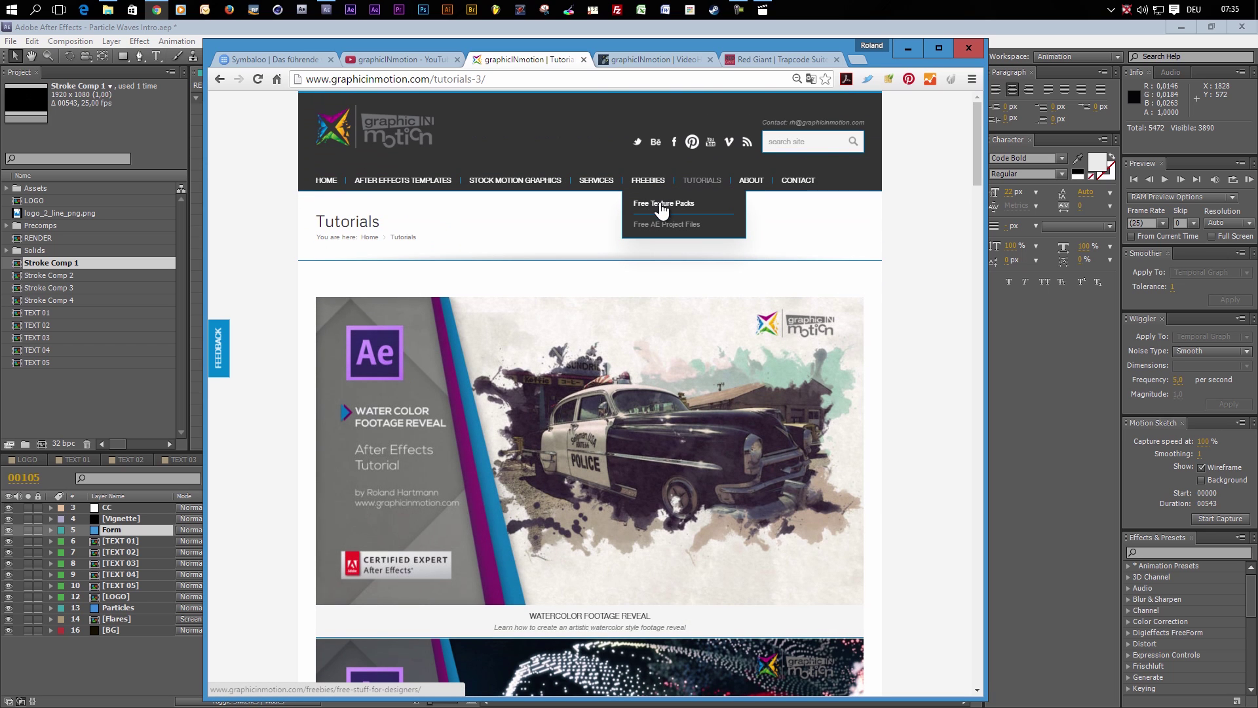
pyautogui.click(633, 224)
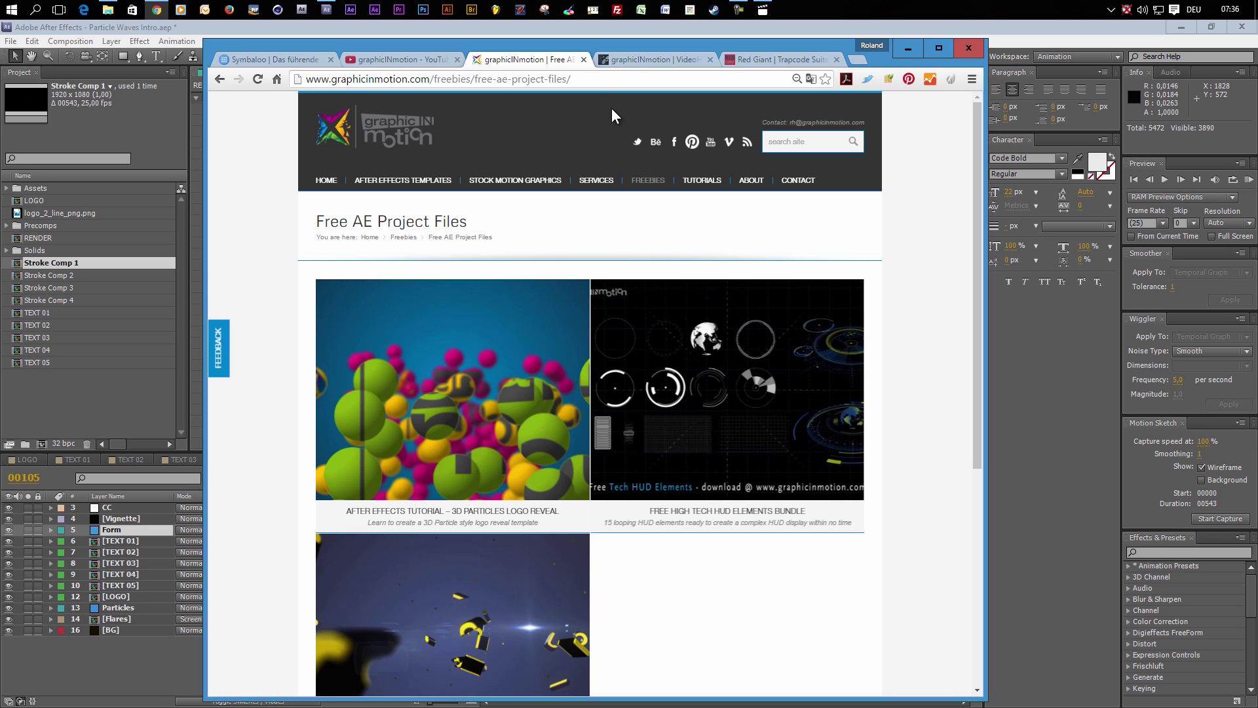
# - Look through the template banners on graphicINmotion's VideoHive profile page
pyautogui.click(631, 60)
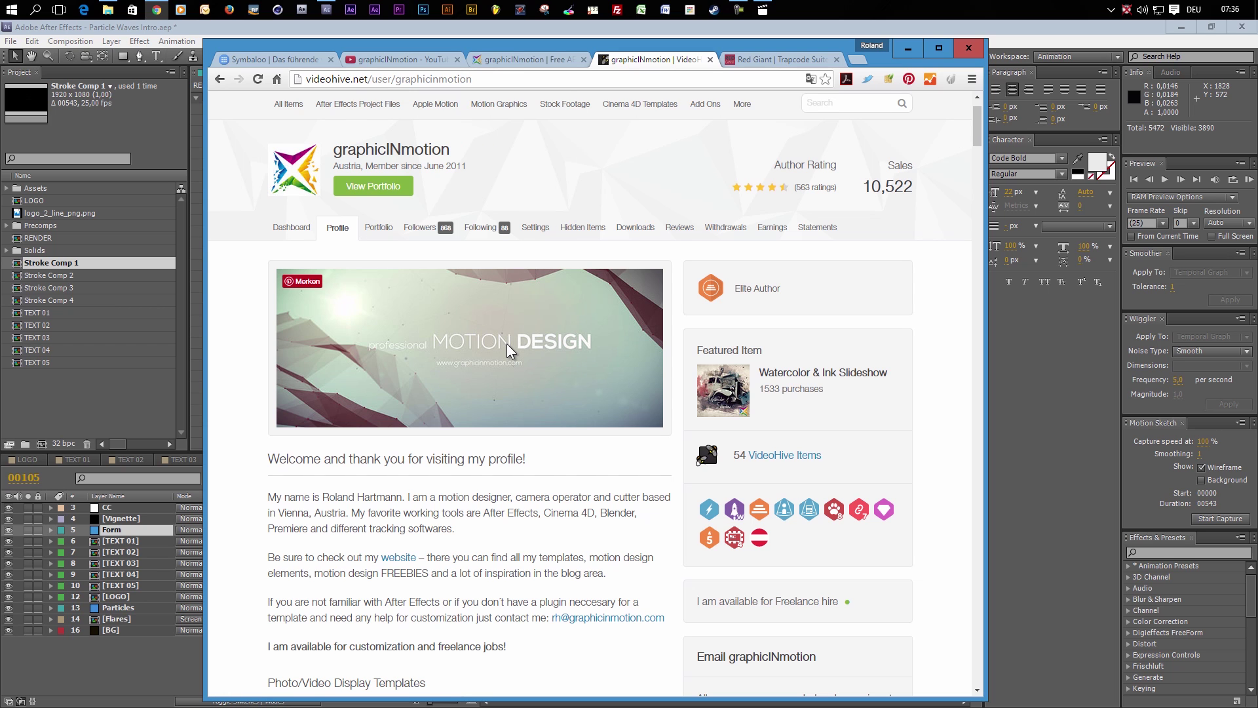
pyautogui.scroll(-7, 505, 353)
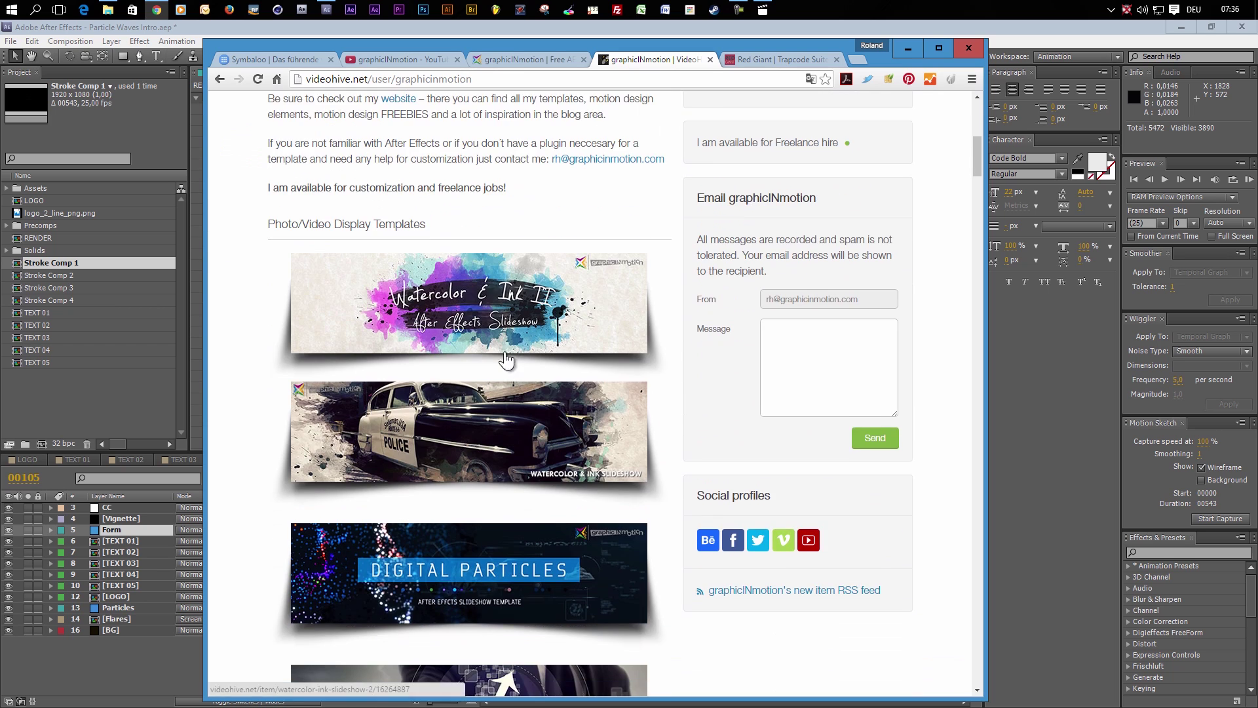
pyautogui.scroll(-4, 477, 327)
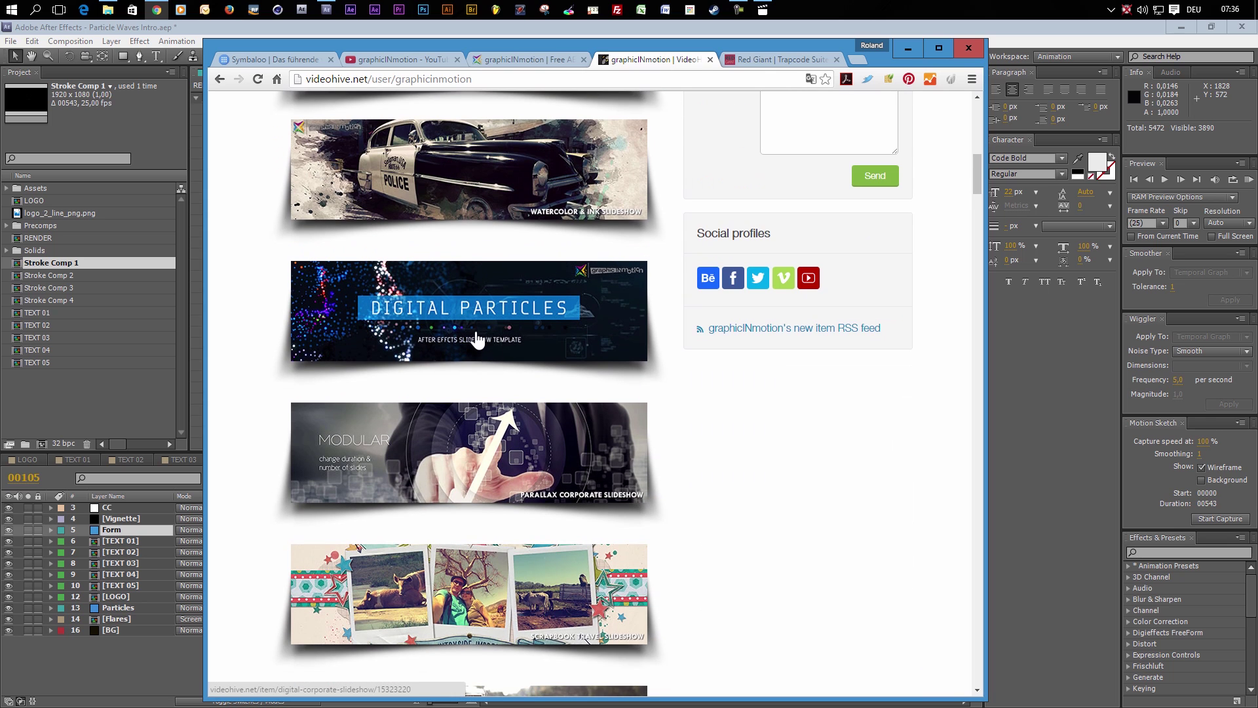
pyautogui.scroll(-11, 476, 340)
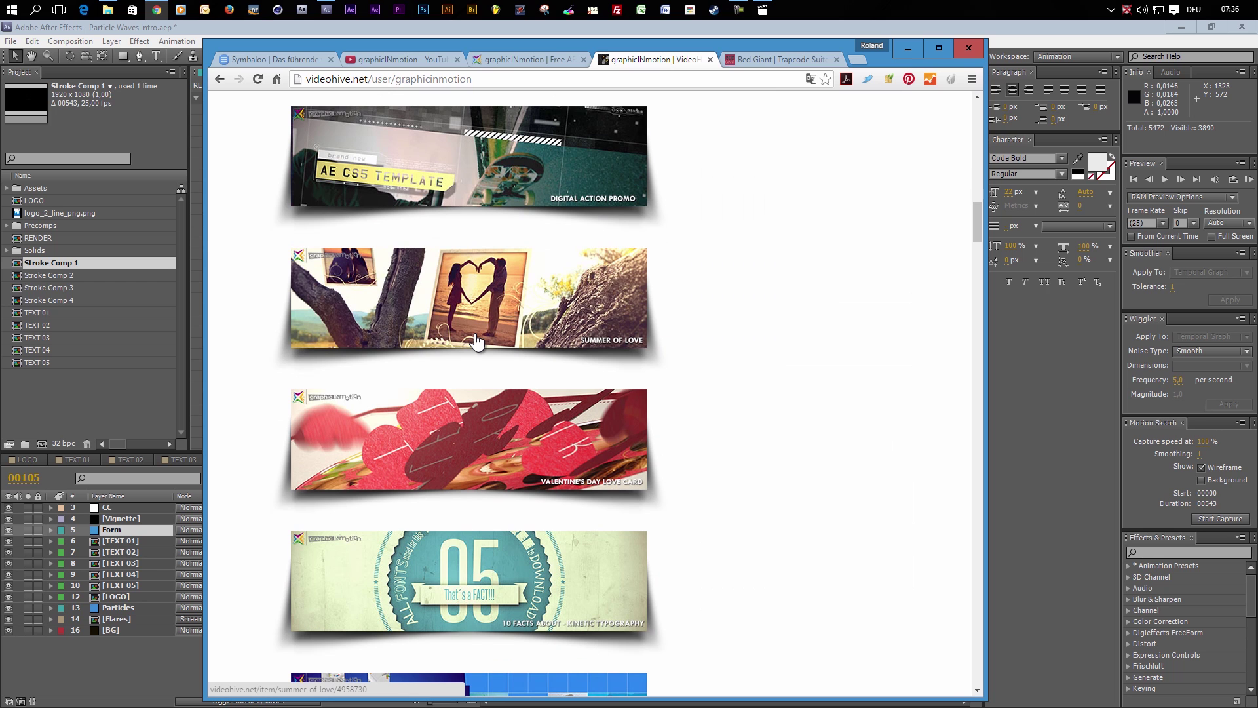
pyautogui.scroll(20, 477, 341)
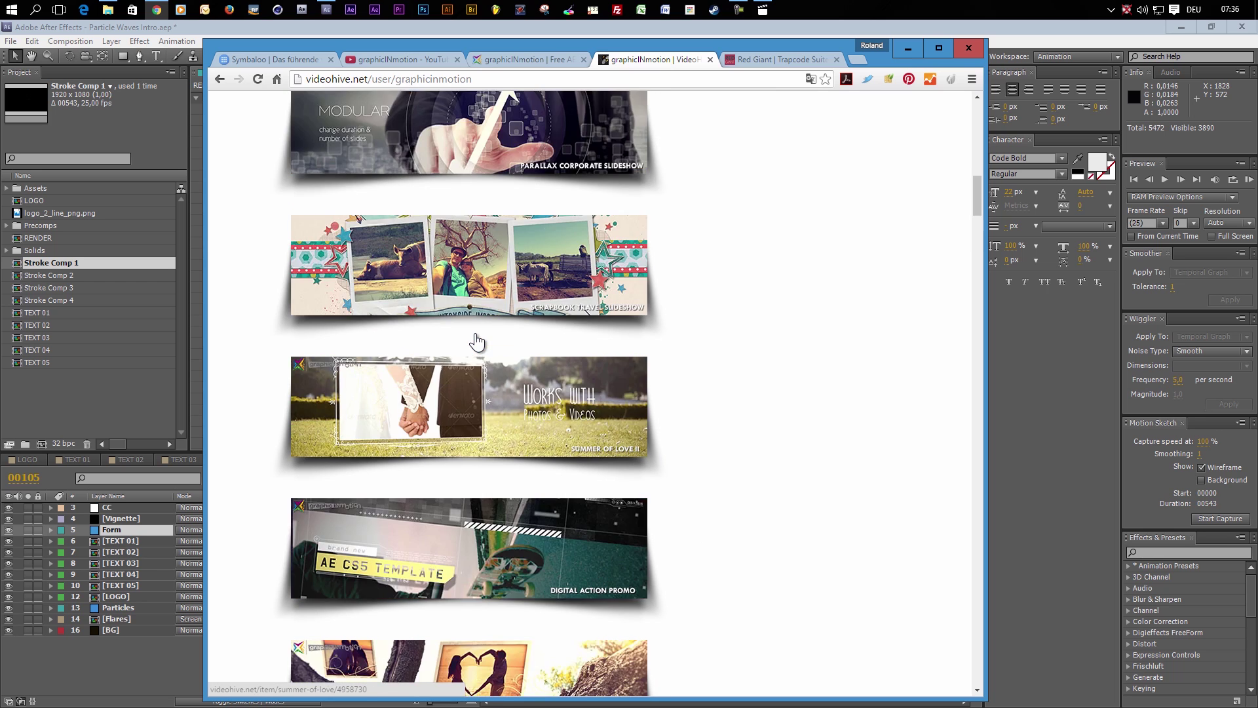
pyautogui.scroll(3, 513, 335)
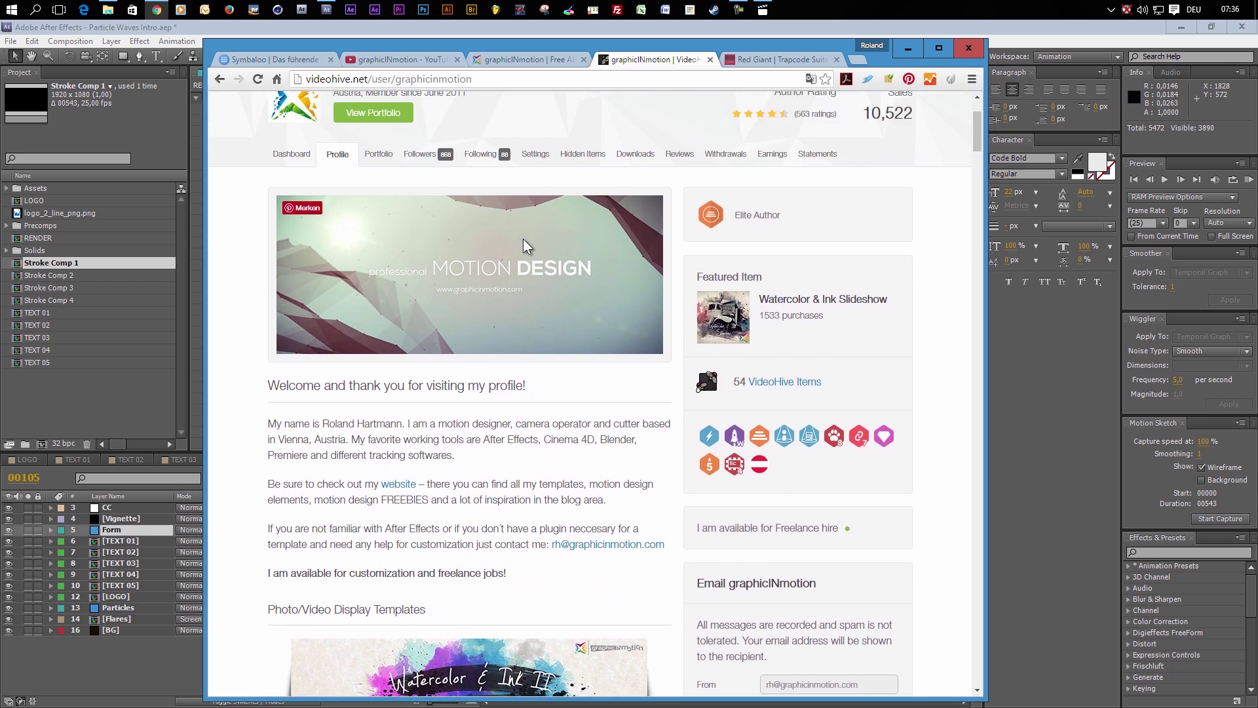
# - From the graphicinmotion.com templates page, open Watercolor Ink Slideshow 2 and view its VideoHive shop page
pyautogui.click(546, 58)
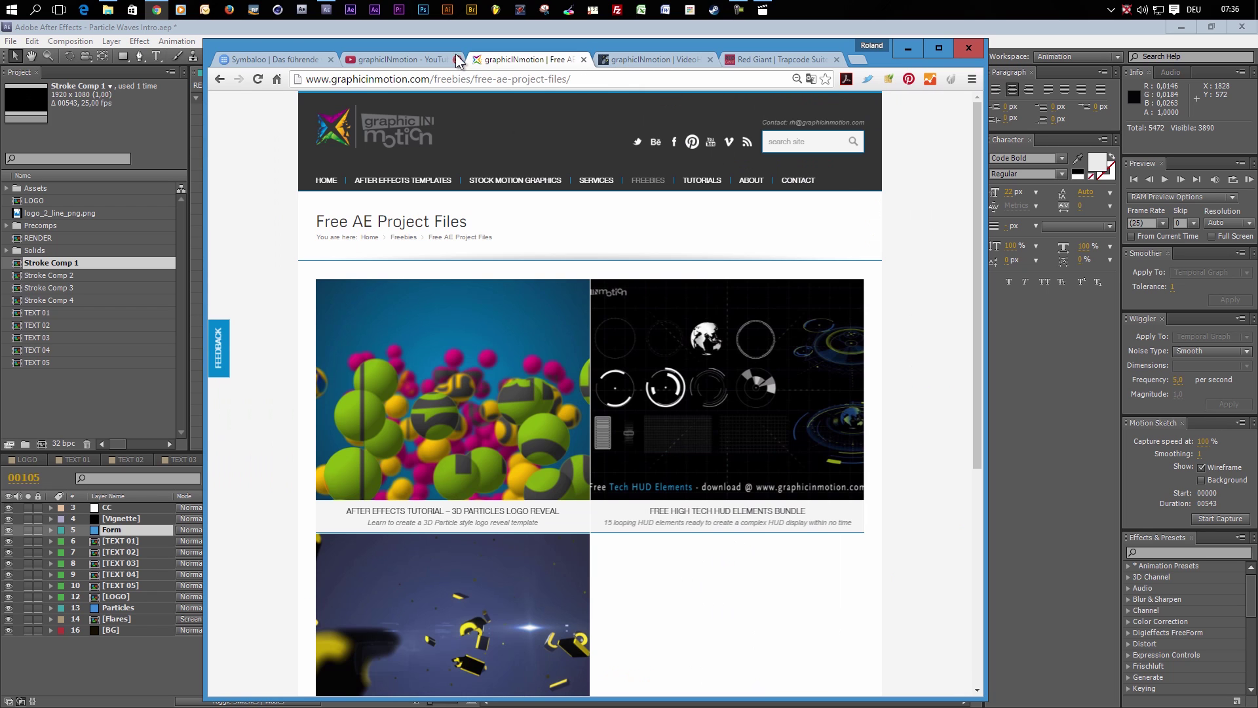
pyautogui.click(426, 177)
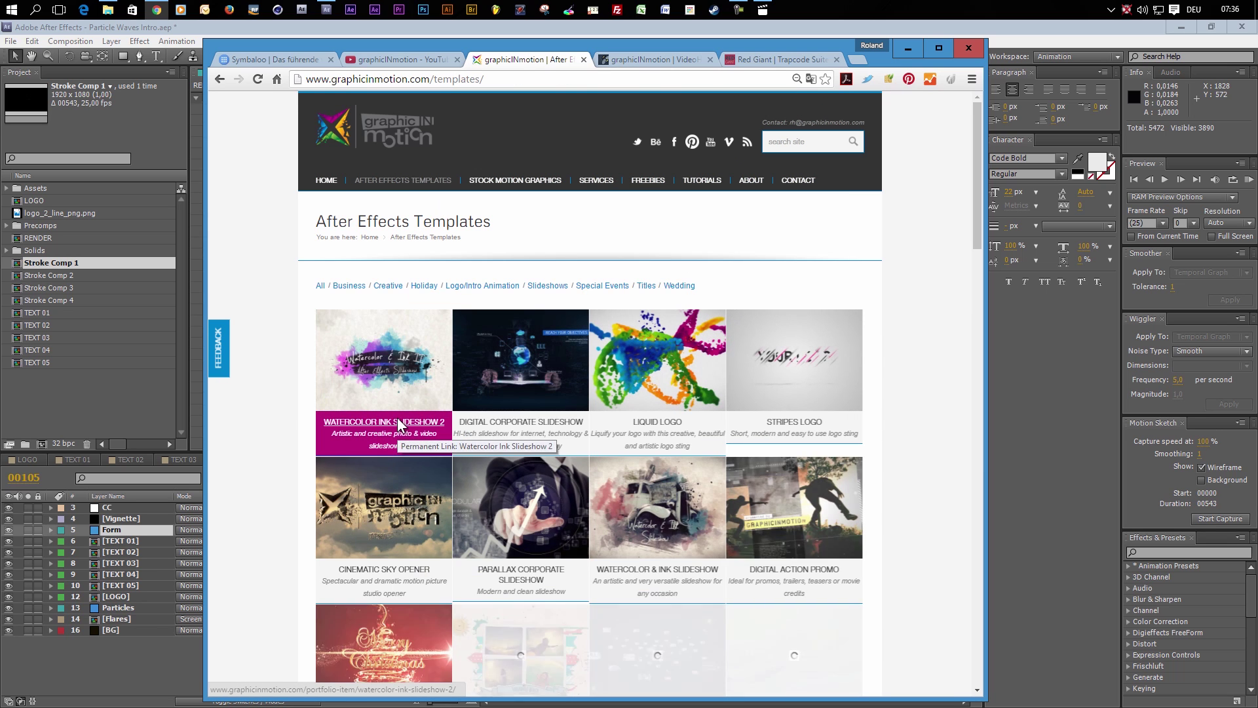
pyautogui.click(400, 425)
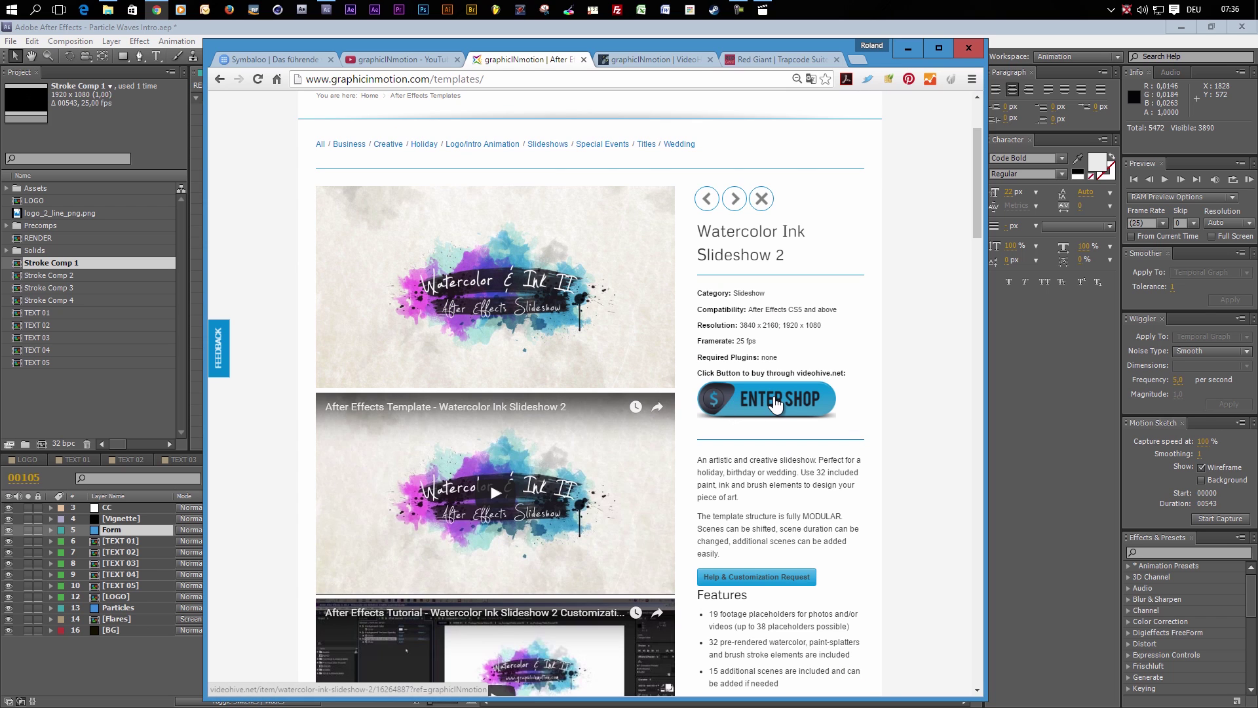
pyautogui.click(772, 396)
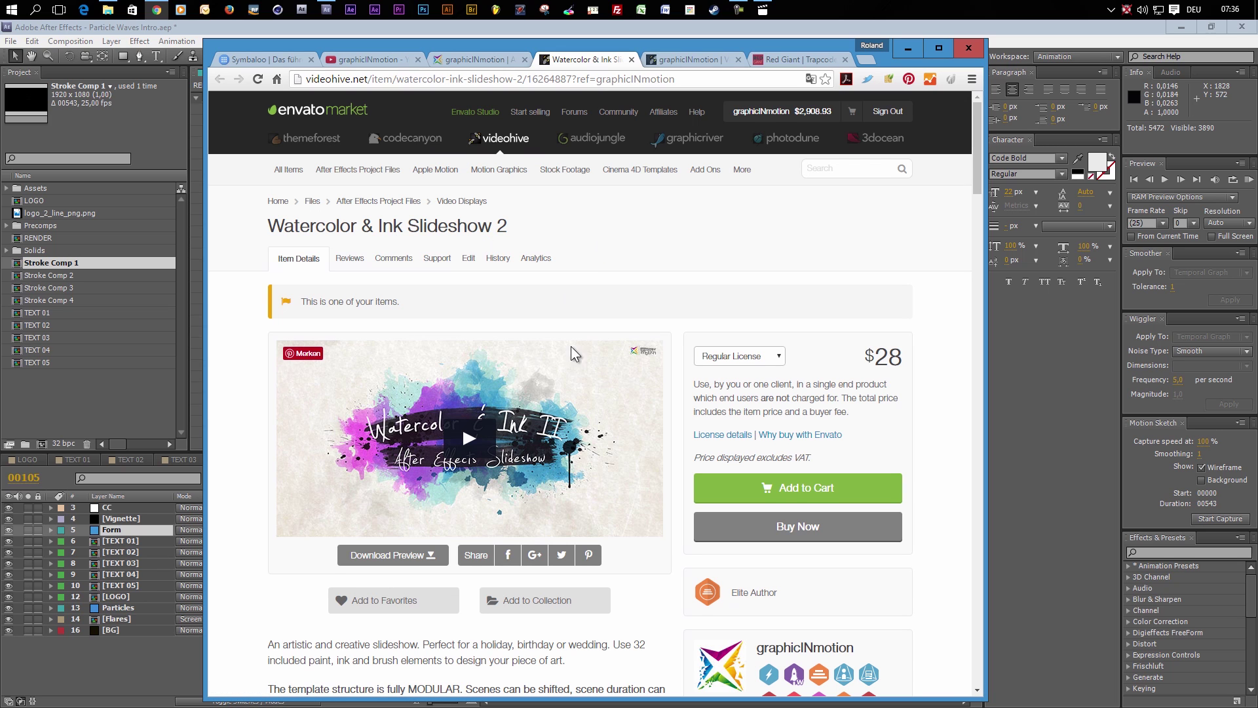
pyautogui.scroll(-4, 578, 435)
pyautogui.scroll(3, 593, 442)
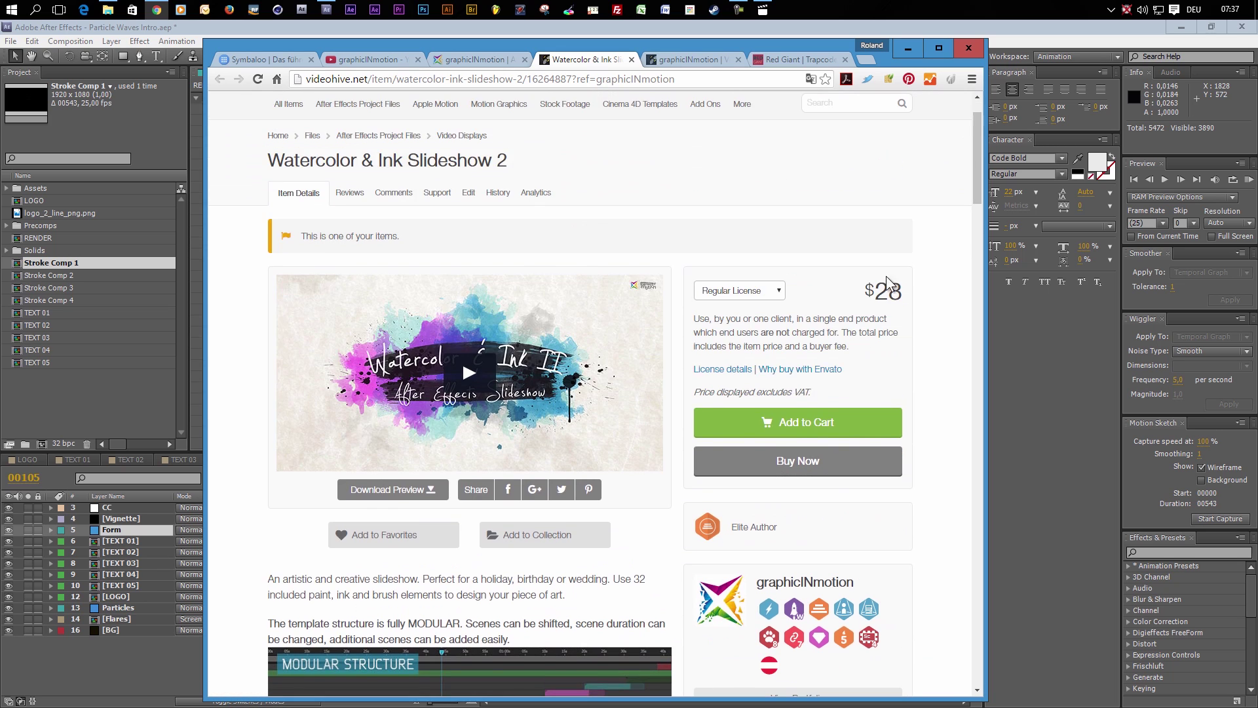
pyautogui.scroll(1, 863, 329)
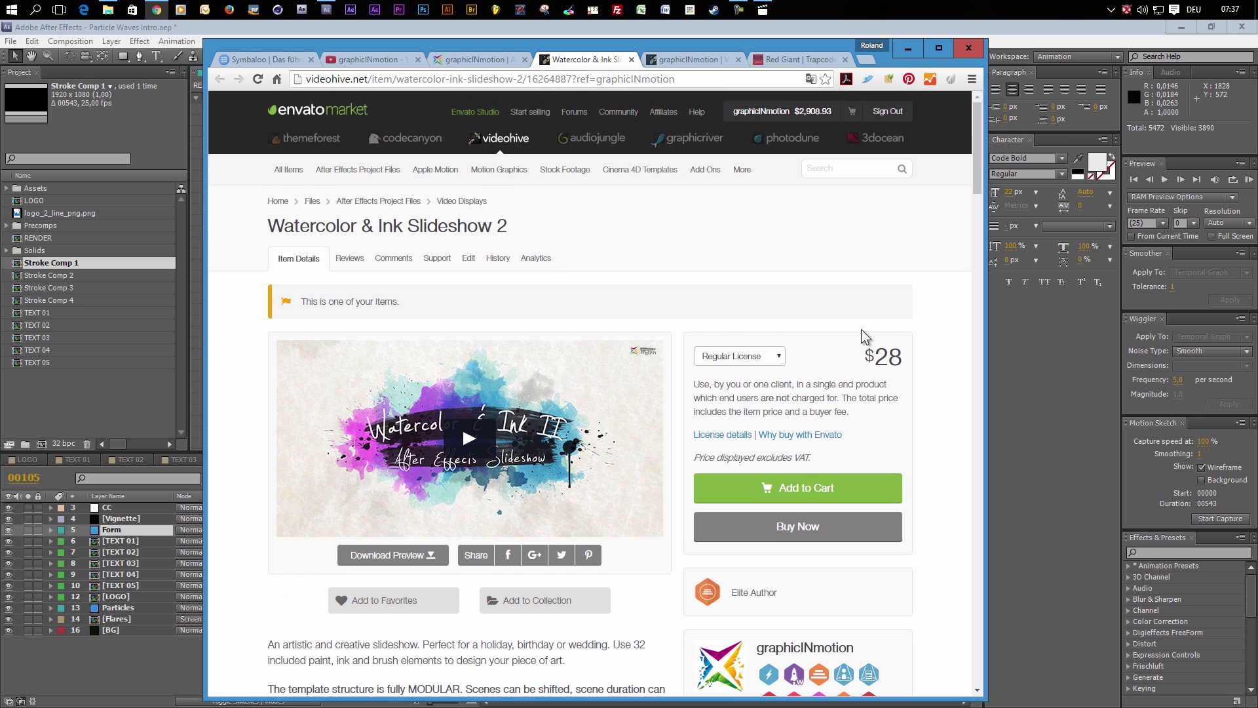
# - View the graphicINmotion YouTube channel, and shrink the browser window and move it away to return to After Effects
pyautogui.click(383, 60)
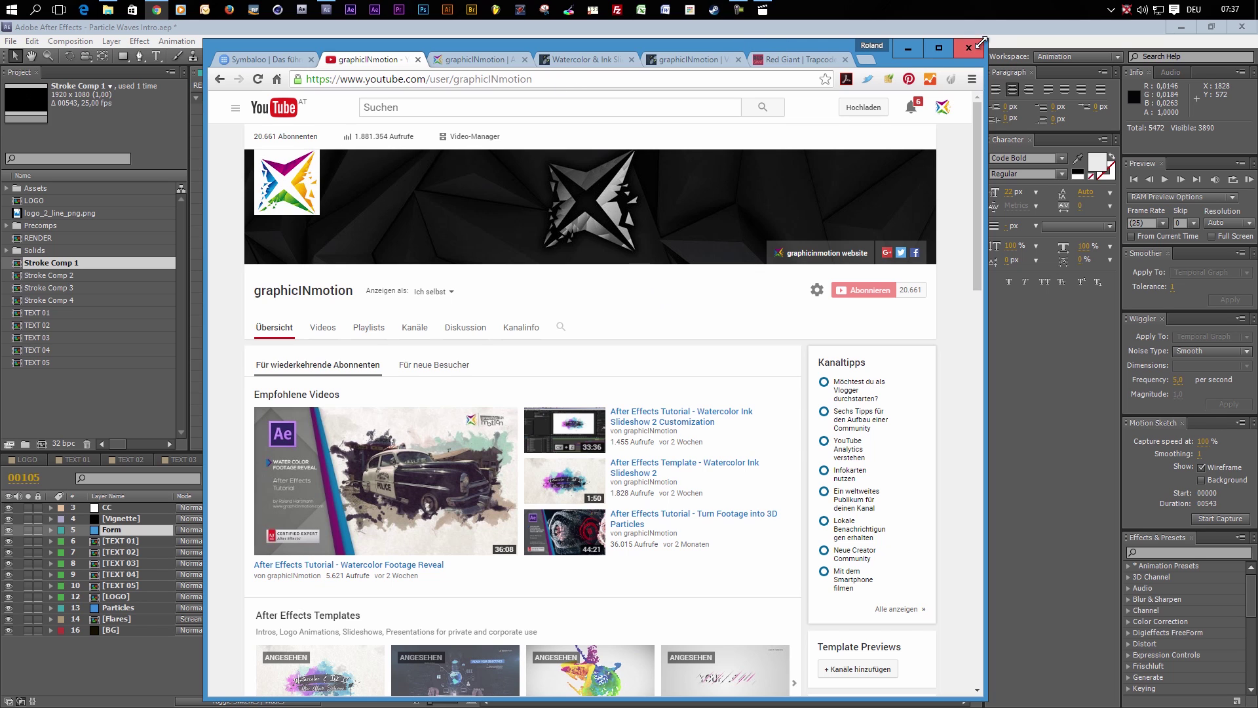
pyautogui.moveTo(989, 41); pyautogui.dragTo(883, 227)
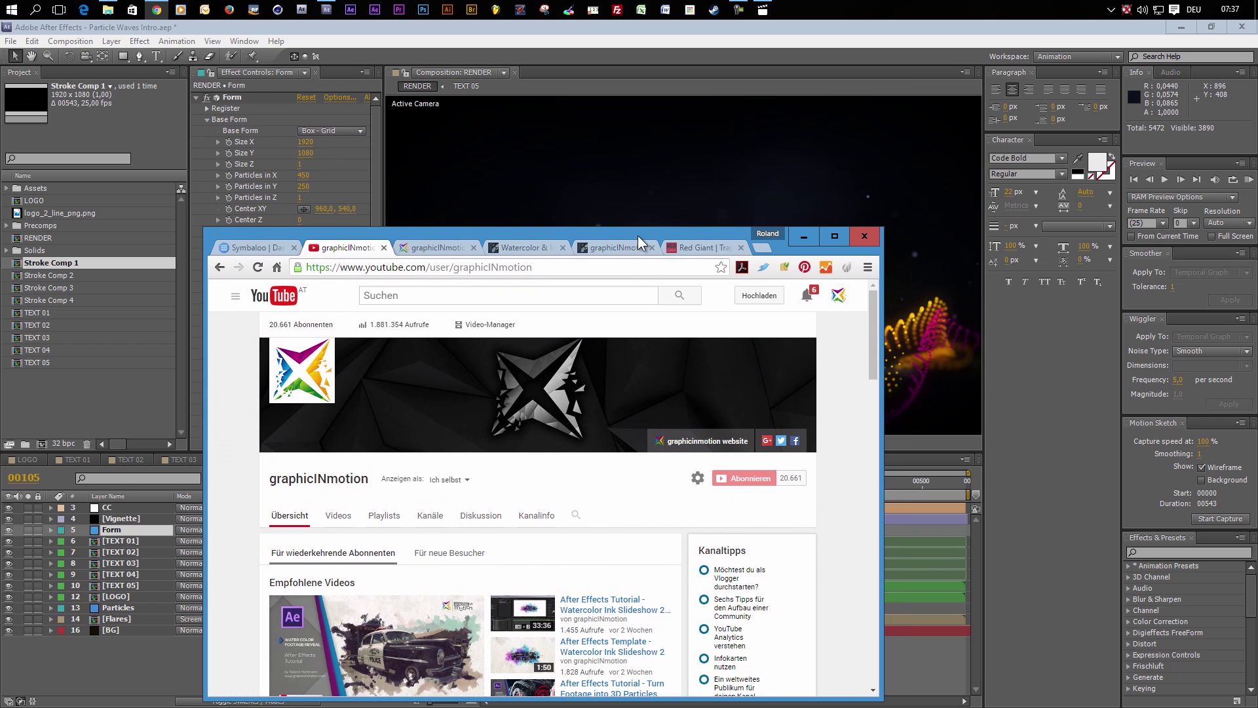
pyautogui.moveTo(638, 234); pyautogui.dragTo(1257, 133)
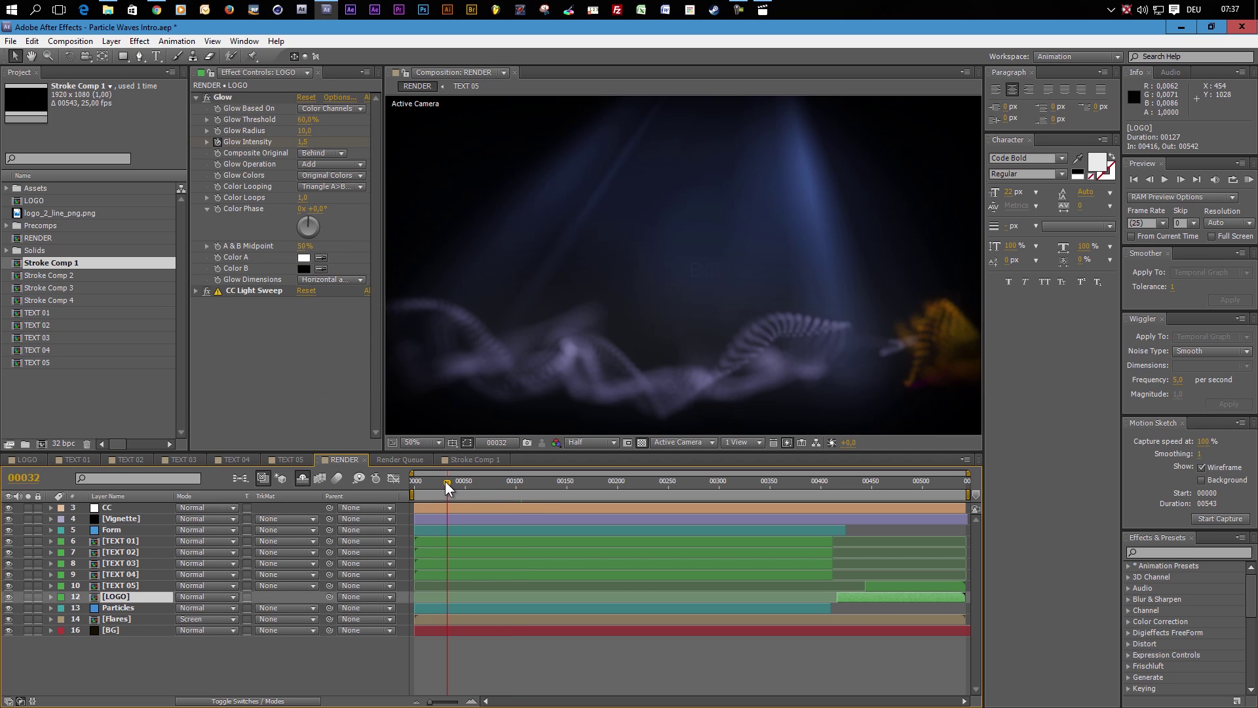
# - Move the RENDER composition to frame 479, solo the LOGO layer, and show the layer switches
pyautogui.moveTo(446, 481); pyautogui.dragTo(566, 481)
pyautogui.moveTo(643, 488); pyautogui.dragTo(900, 485)
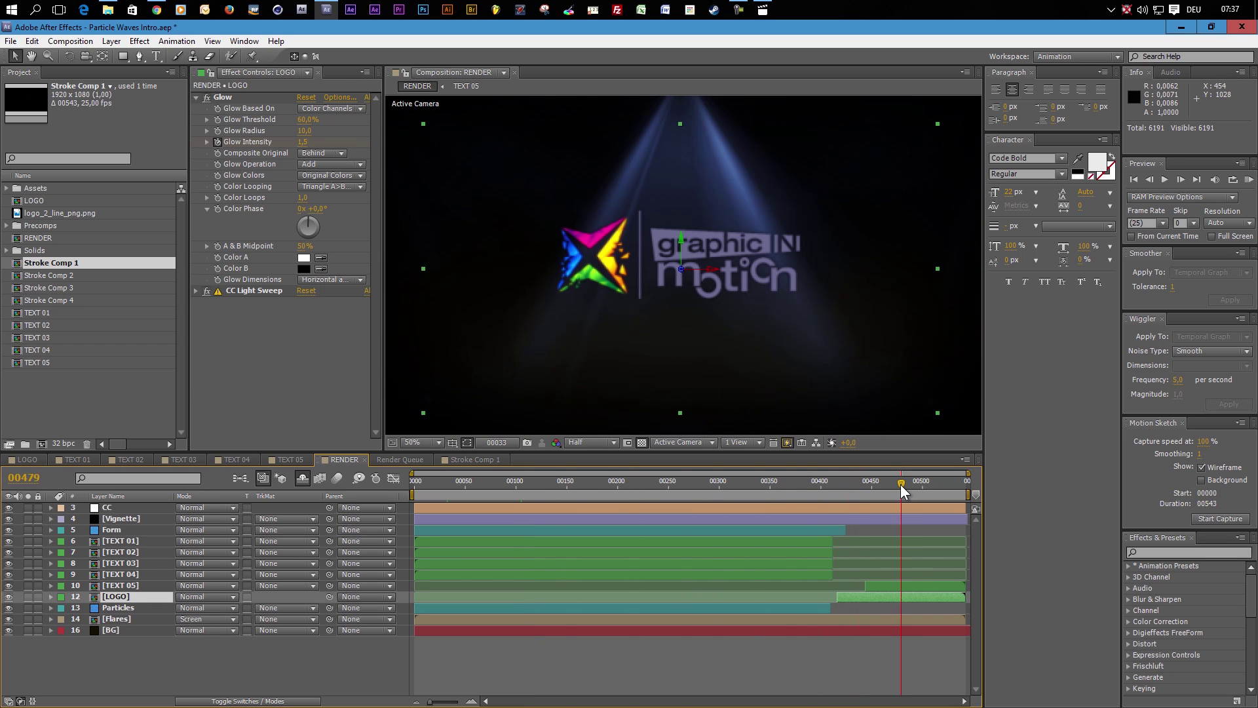
pyautogui.click(29, 596)
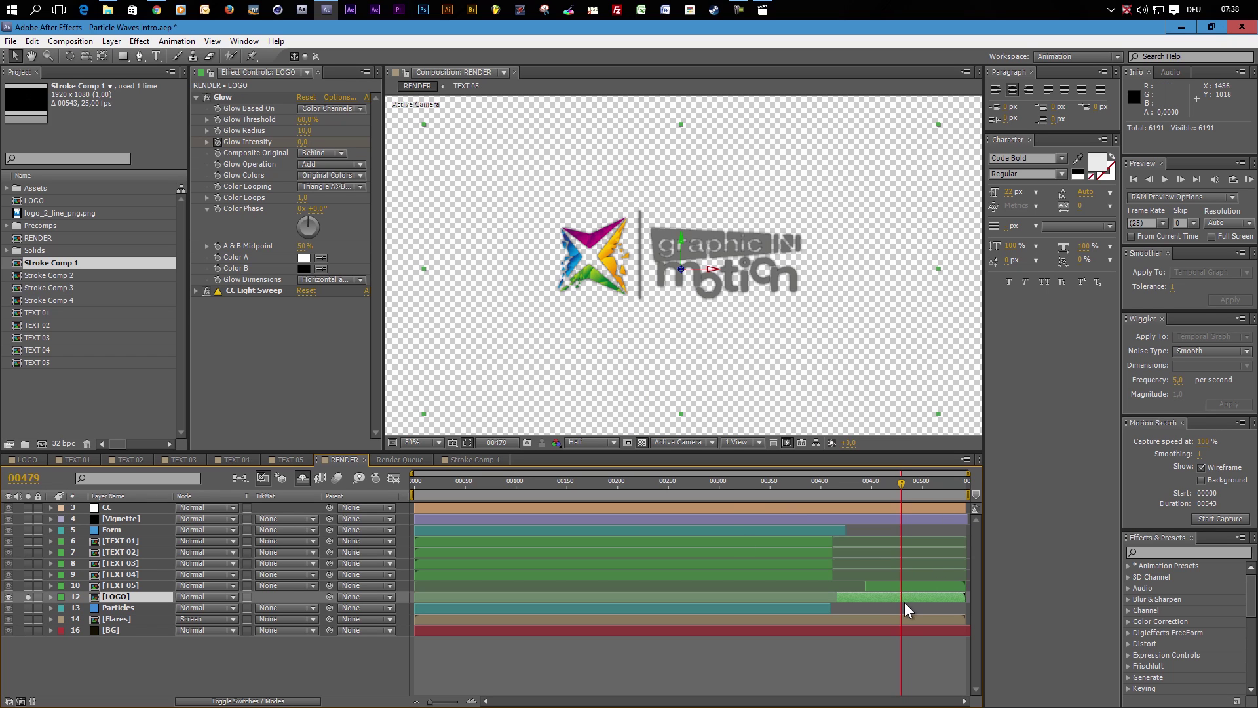
pyautogui.scroll(-2, 708, 321)
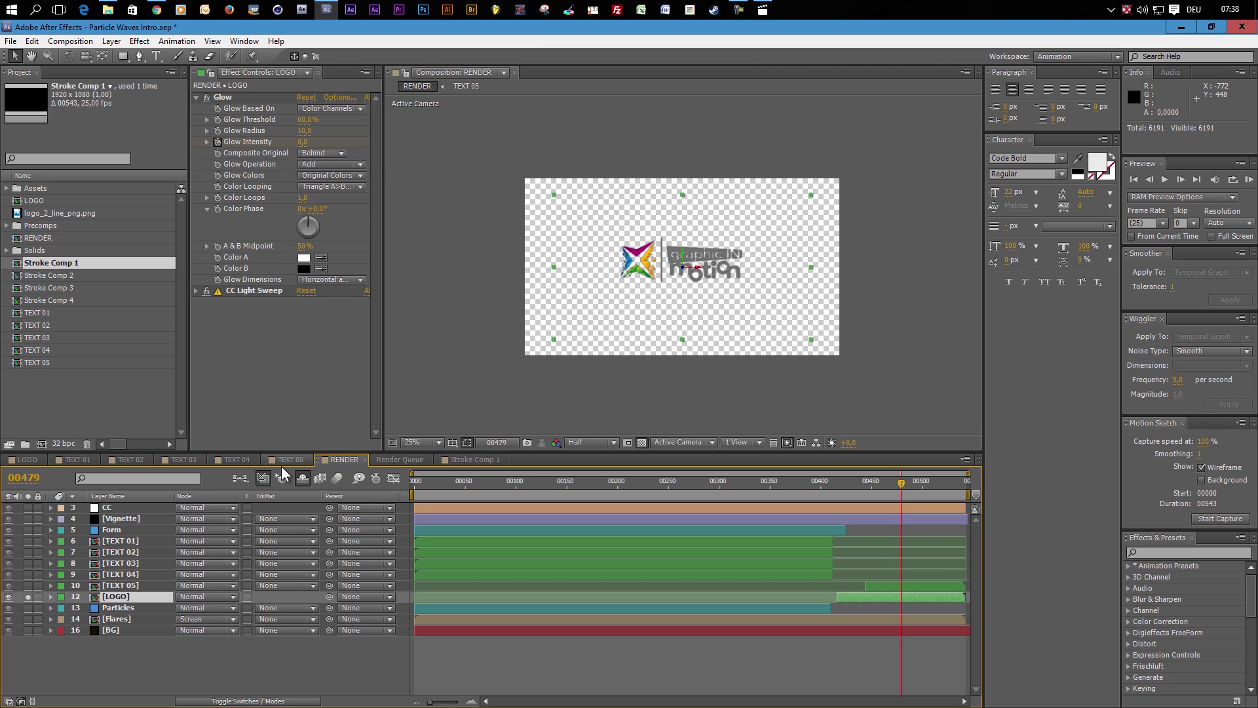
pyautogui.press('F4')
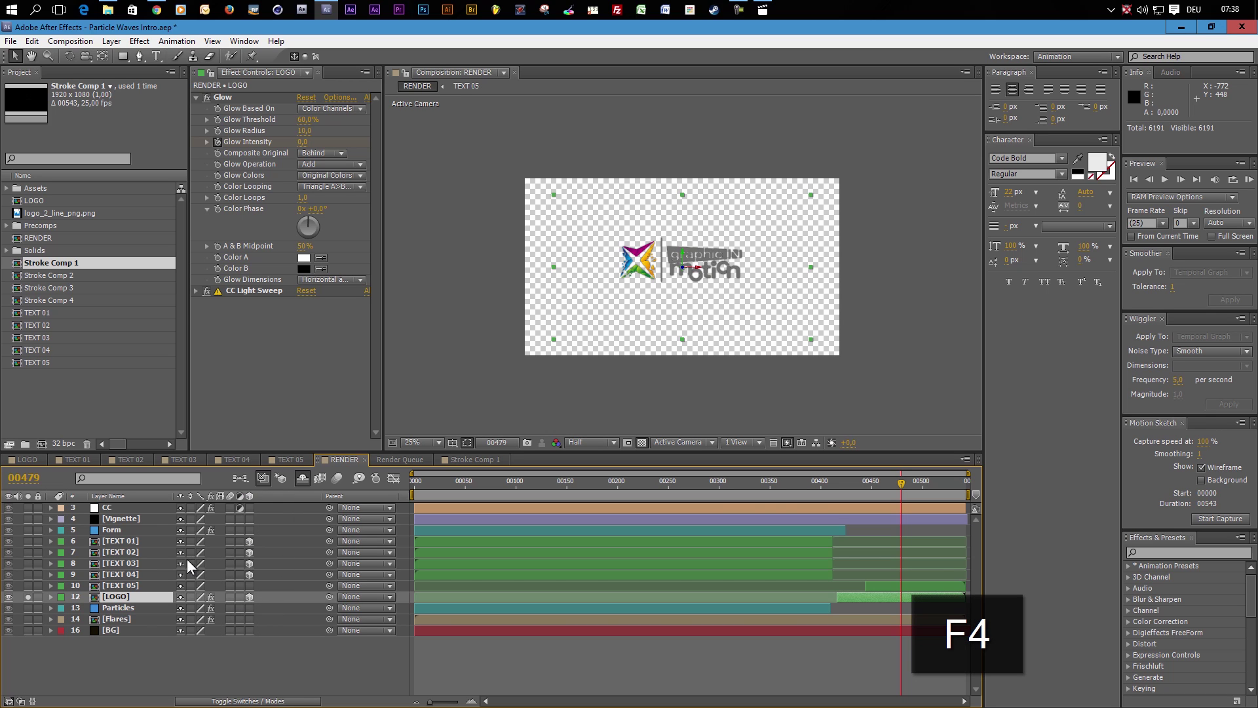
# - Create a new solid named "Form tutorial" in the RENDER composition and place it directly below the Vignette layer
pyautogui.click(116, 532)
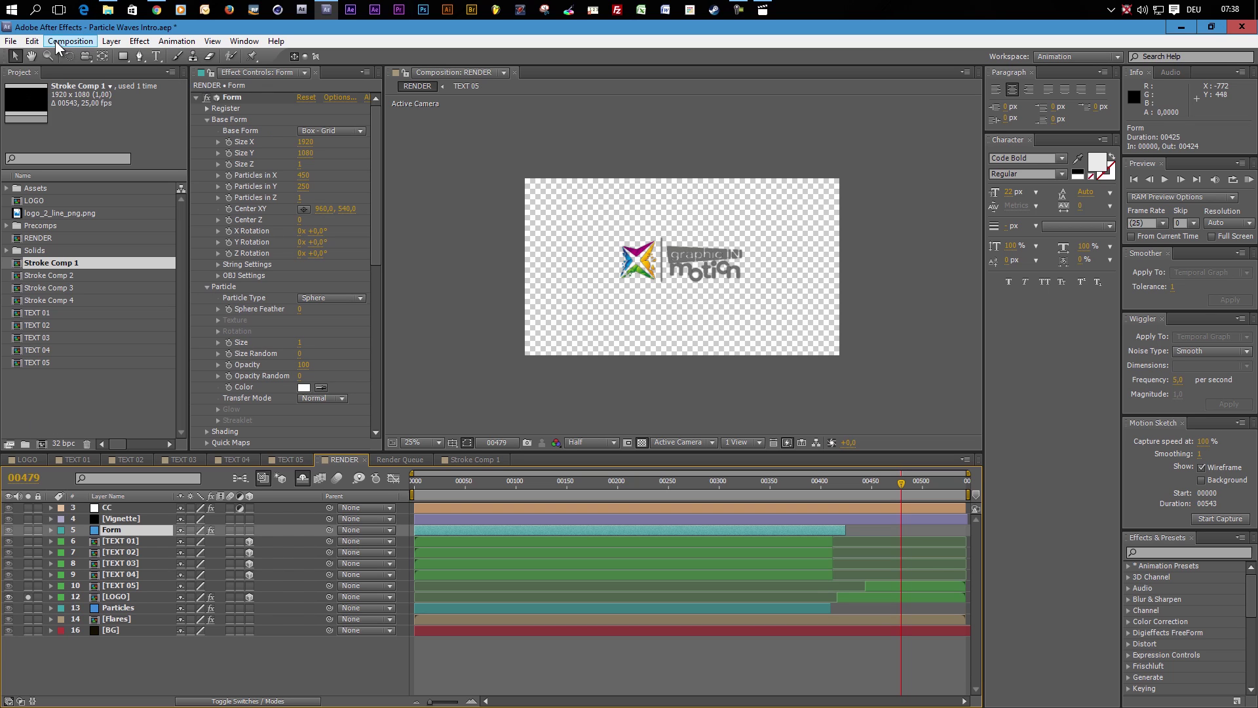
pyautogui.click(107, 40)
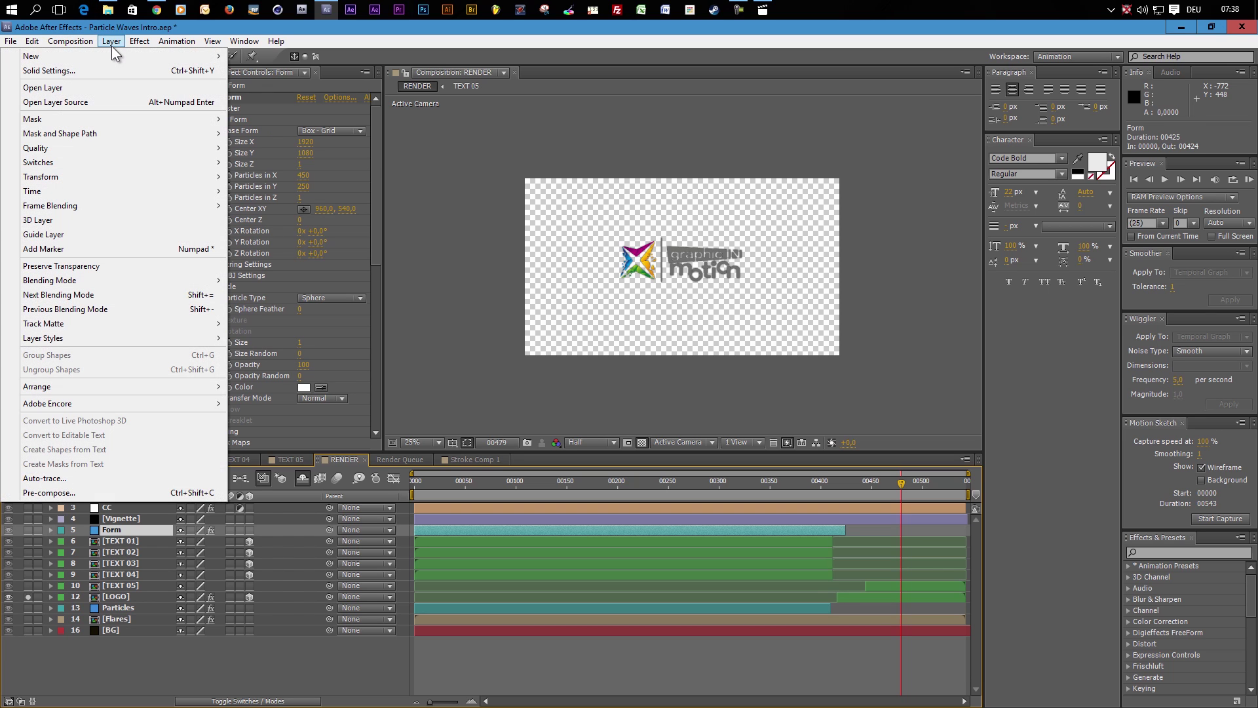
pyautogui.moveTo(195, 56)
pyautogui.click(258, 70)
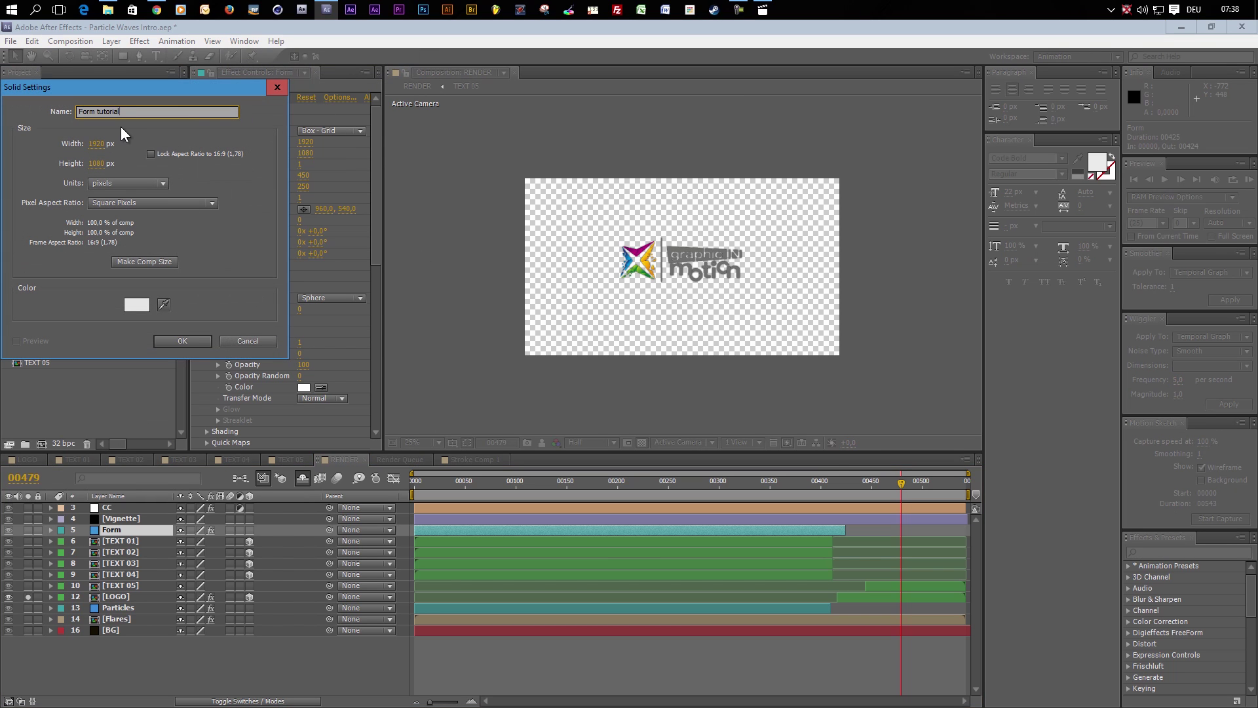
pyautogui.write('Form tutorial')
pyautogui.press('Return')
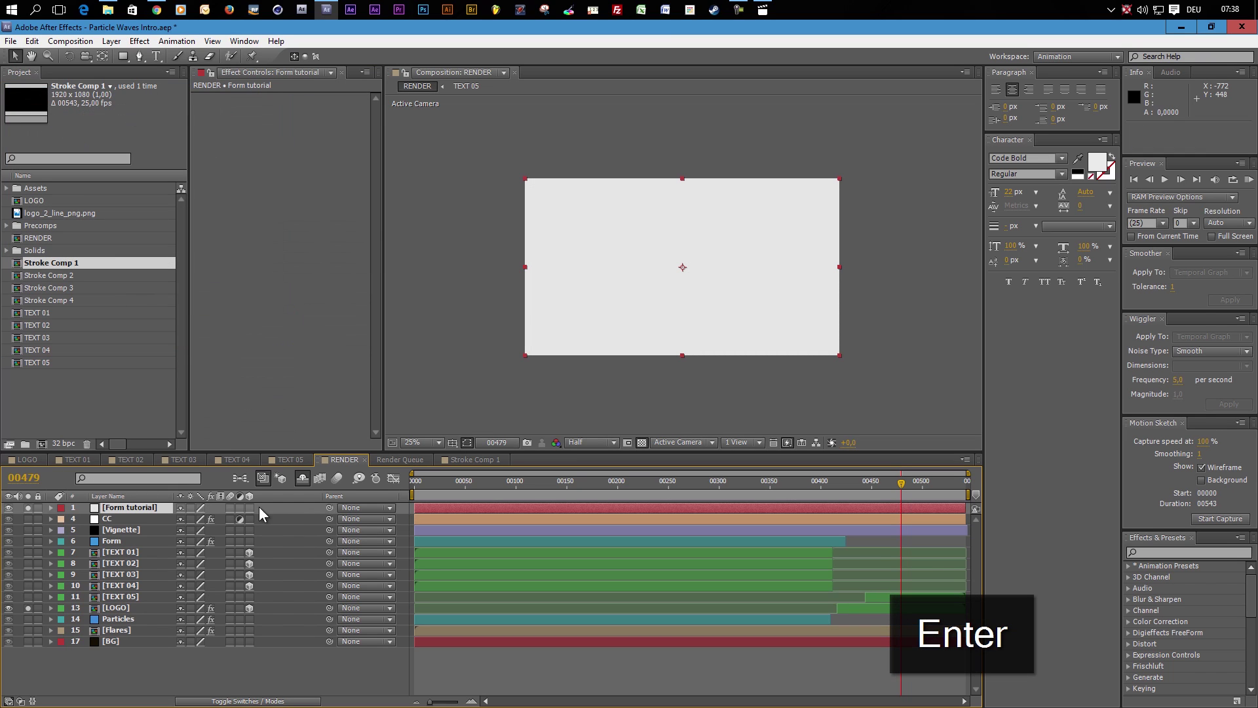
pyautogui.moveTo(123, 508); pyautogui.dragTo(125, 537)
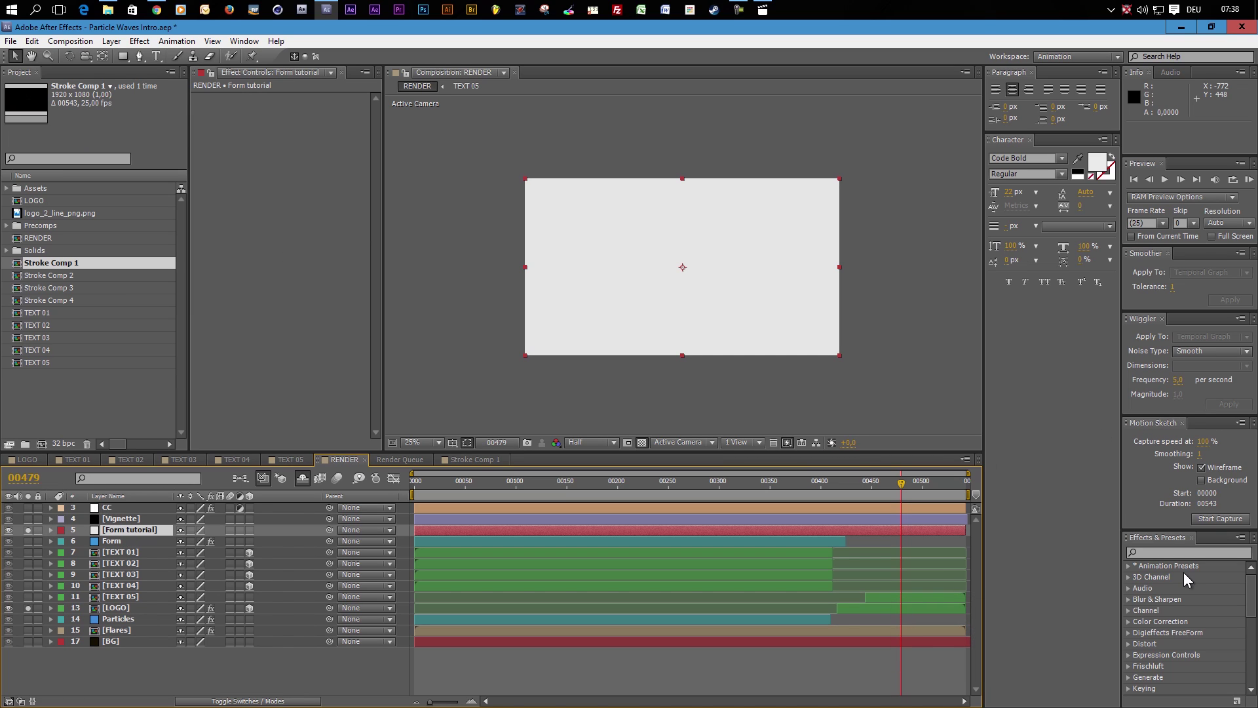
# - Find the Trapcode Form effect and apply it to the Form tutorial solid
pyautogui.click(1163, 550)
pyautogui.write('form')
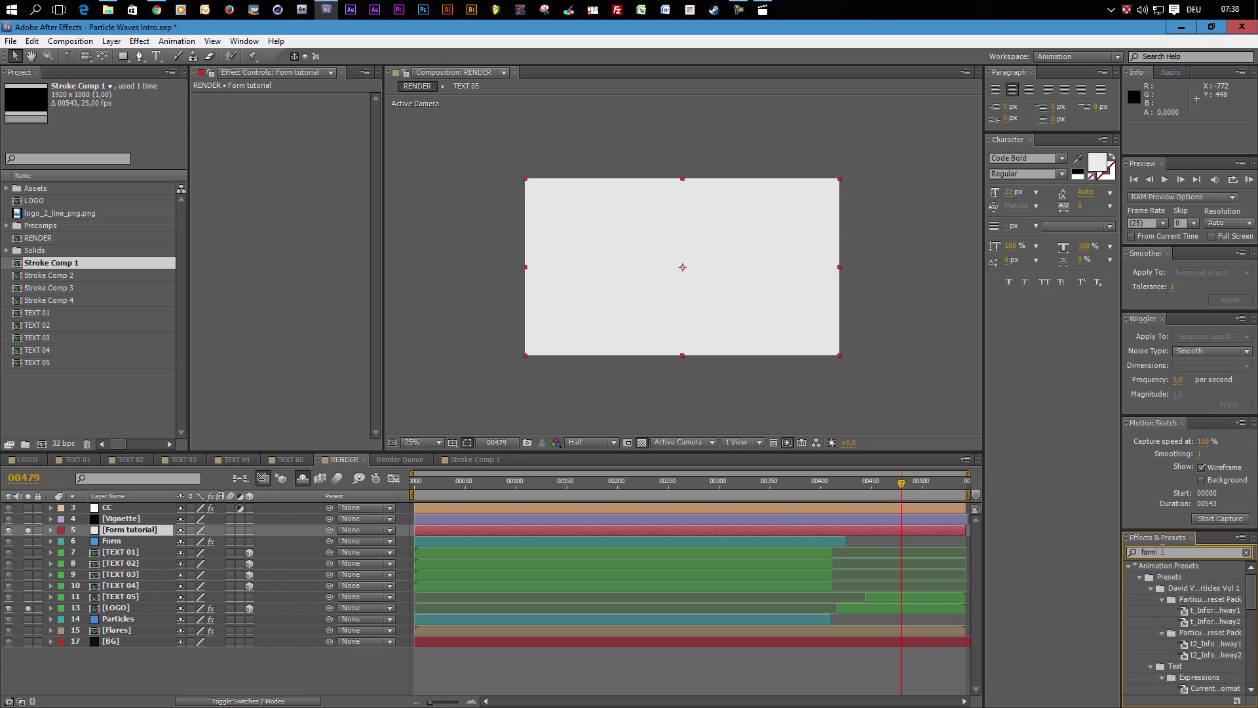
pyautogui.scroll(-3, 1155, 627)
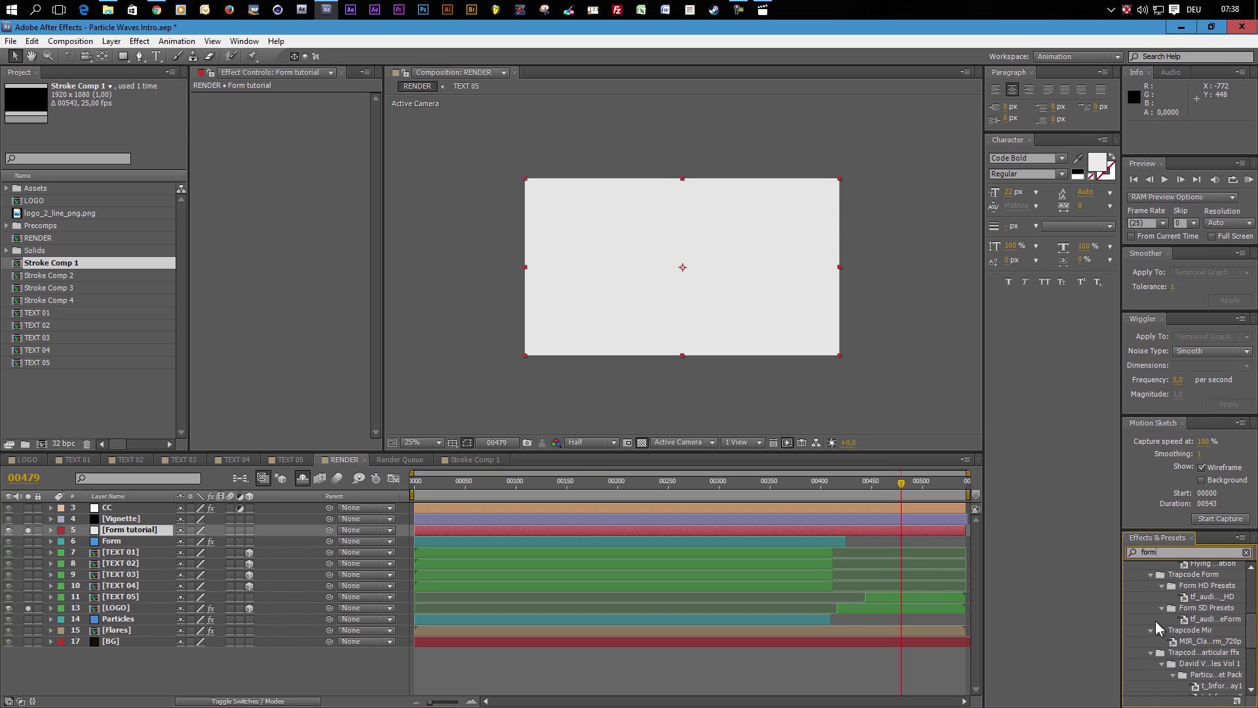
pyautogui.moveTo(1168, 693); pyautogui.dragTo(119, 532)
pyautogui.press('.')
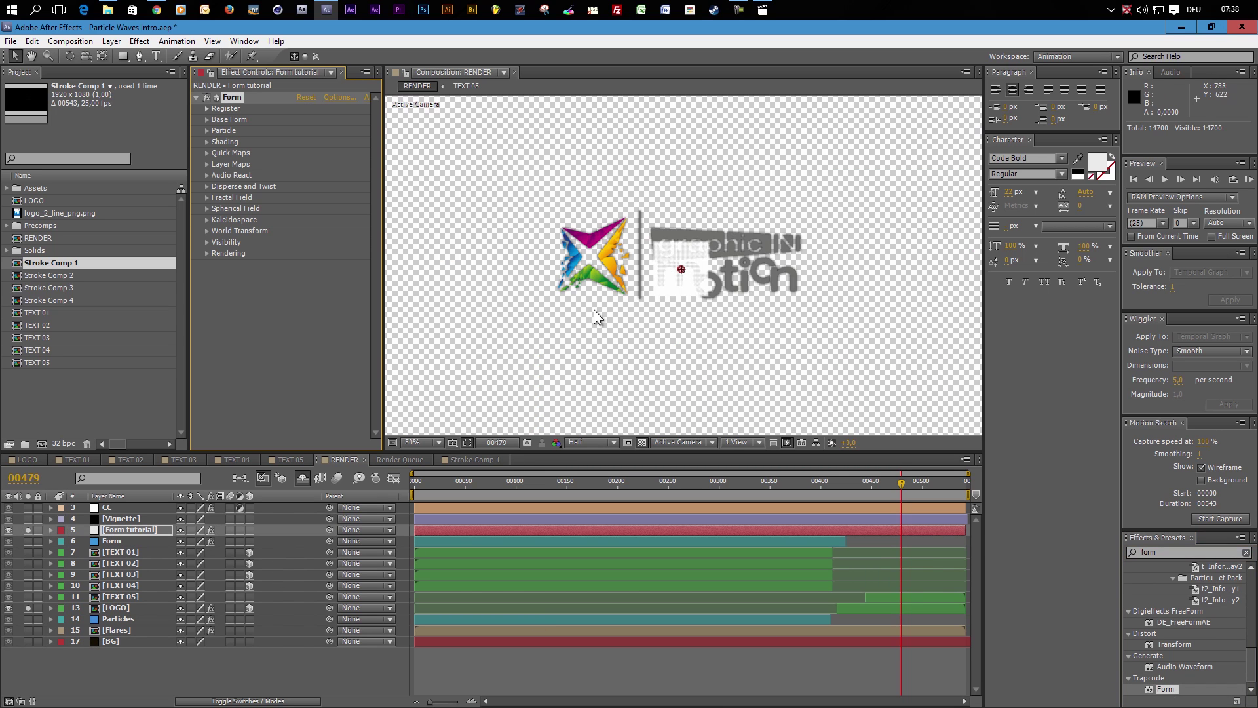
# - Set the Form effect's Base Form size to 1920 in X, 1080 in Y and 1 in Z
pyautogui.click(205, 117)
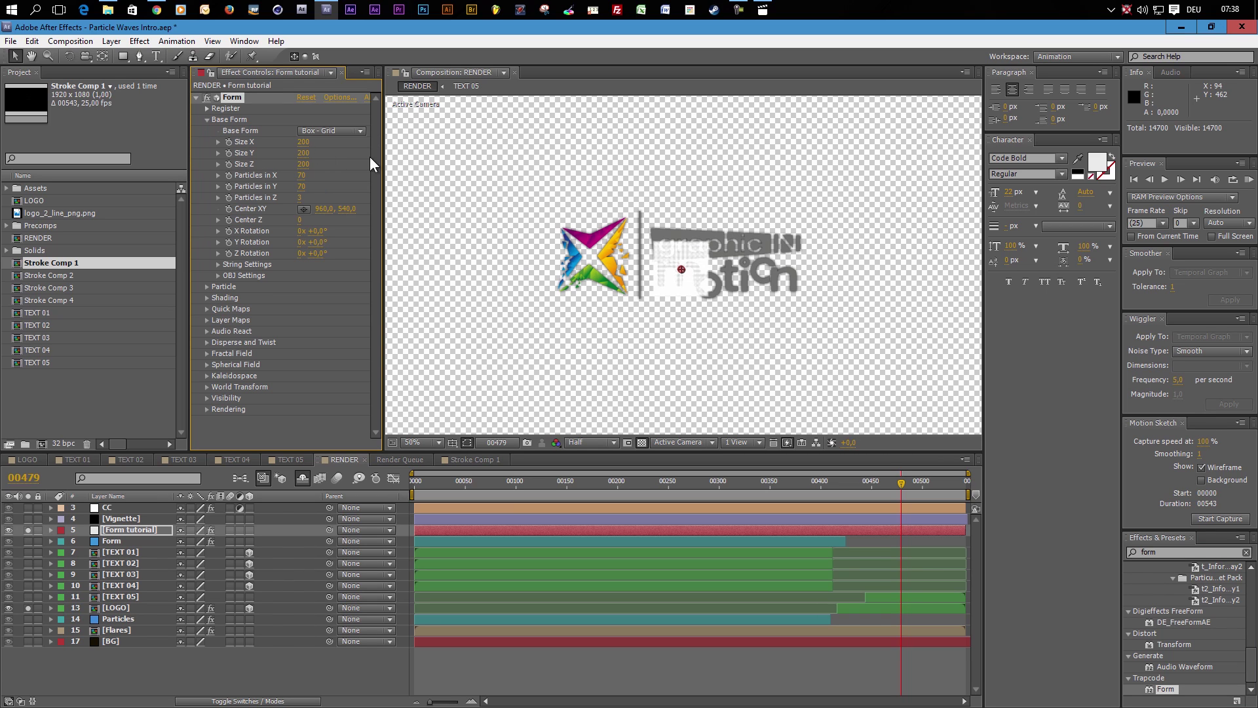
pyautogui.press(',')
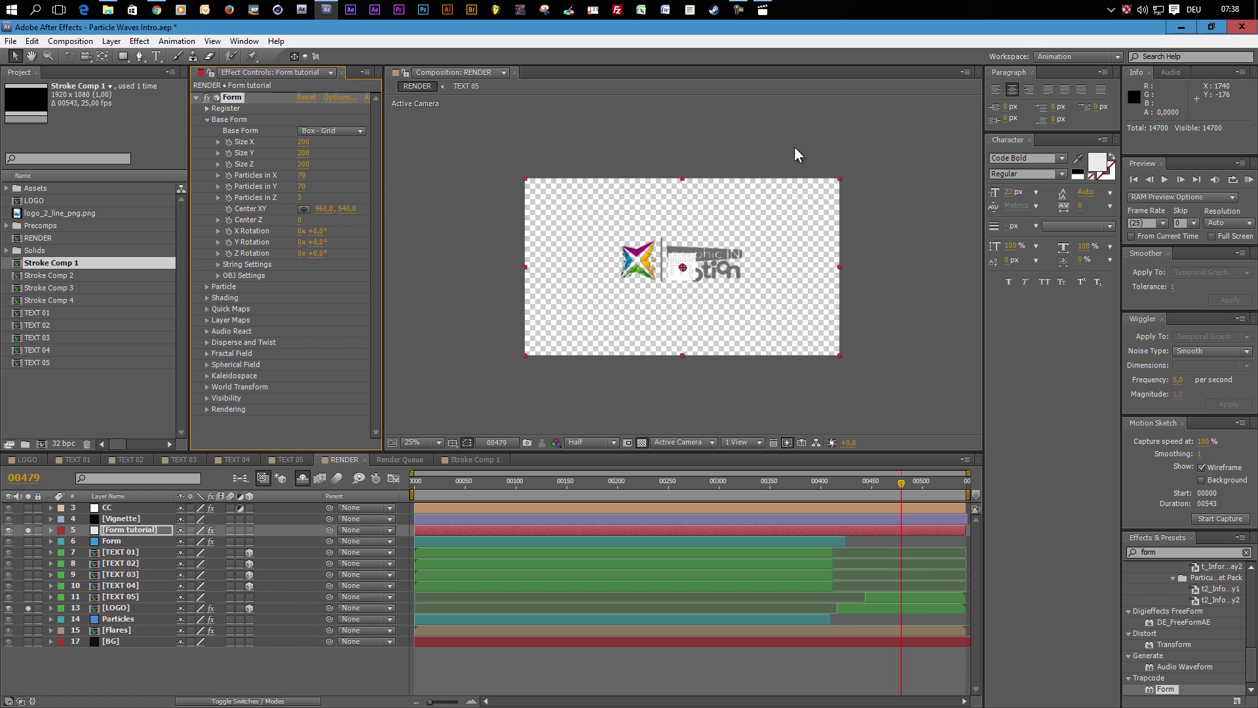
pyautogui.click(301, 142)
pyautogui.write('19')
pyautogui.press('Tab')
pyautogui.write('10')
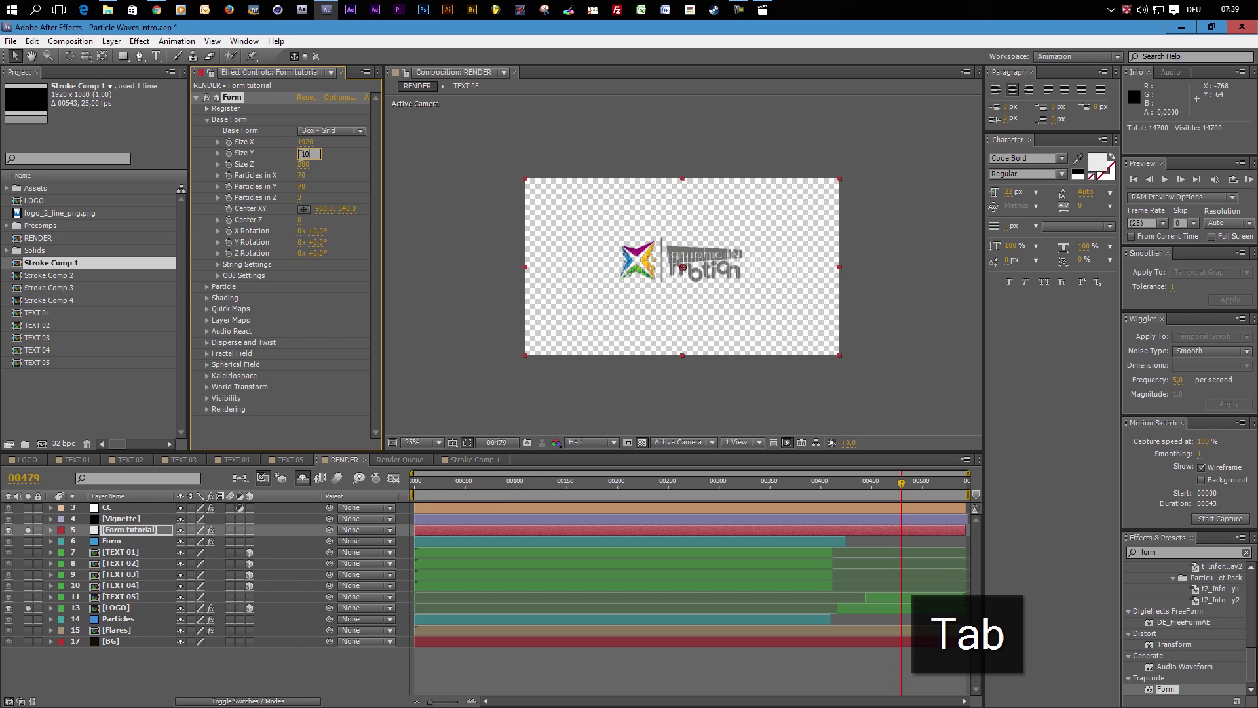
pyautogui.press('Tab')
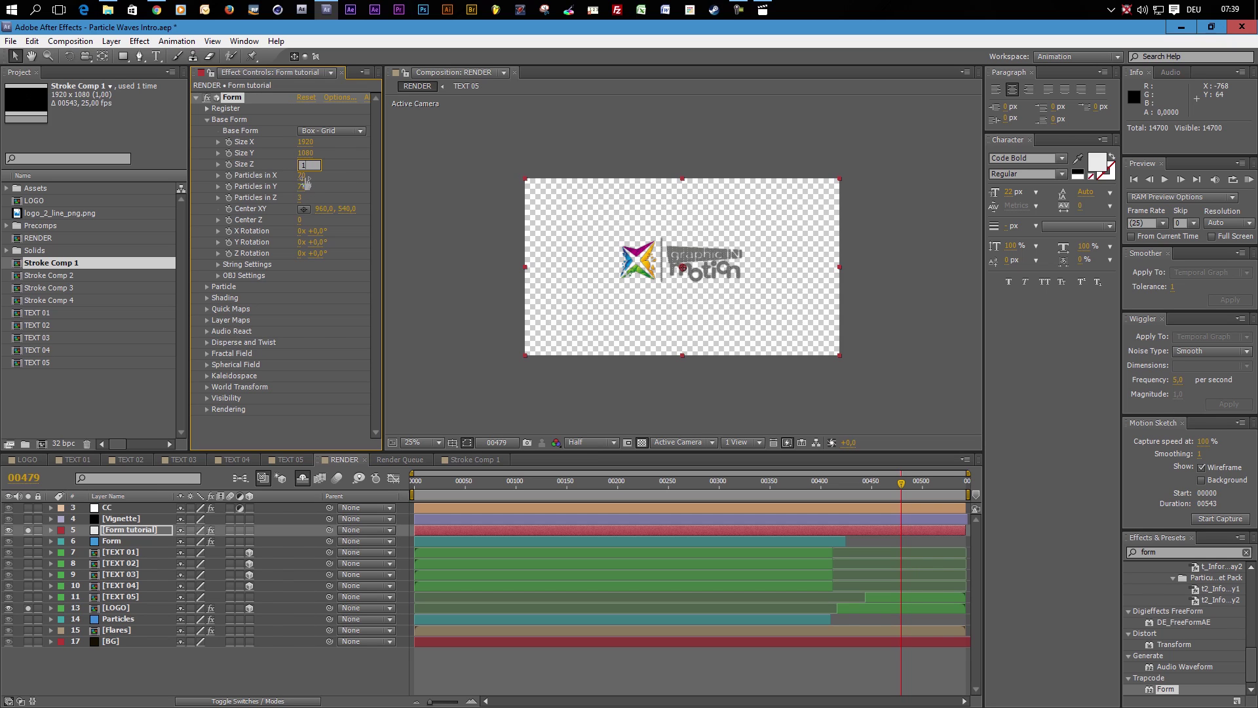
pyautogui.press('Tab')
# - Set the Base Form particle counts to 450 in X, 250 in Y and 1 in Z
pyautogui.press('Tab')
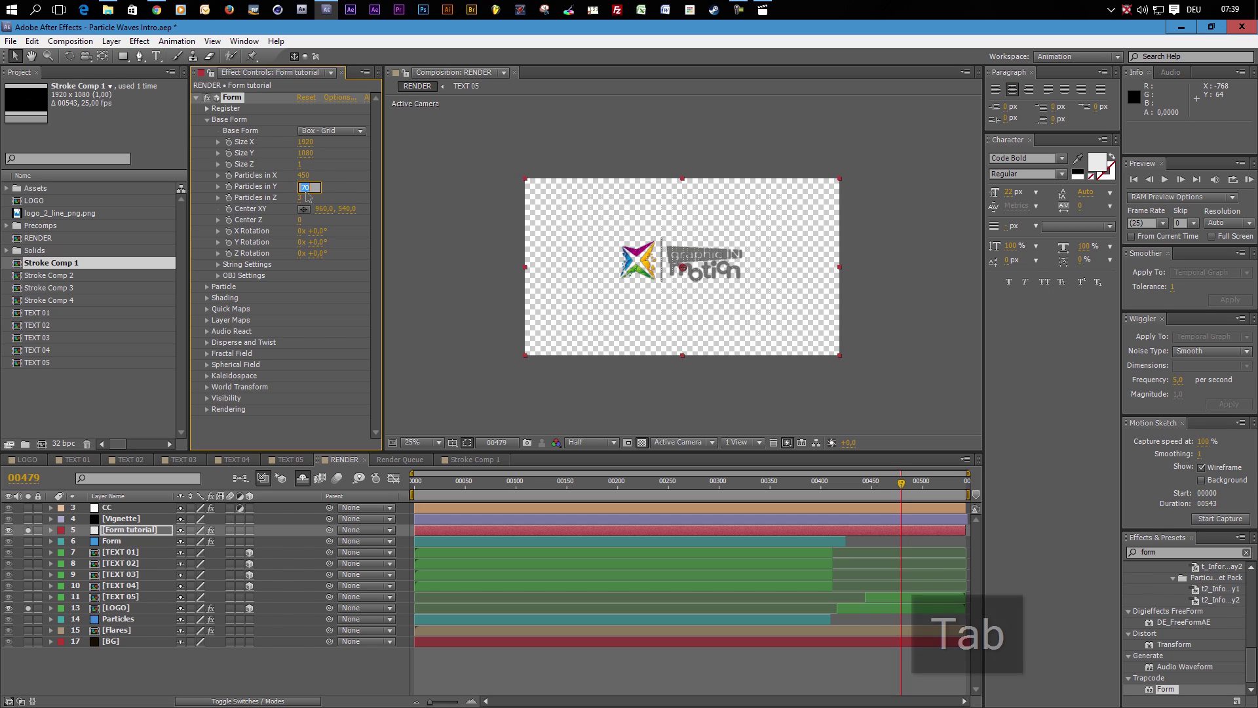
pyautogui.write('250')
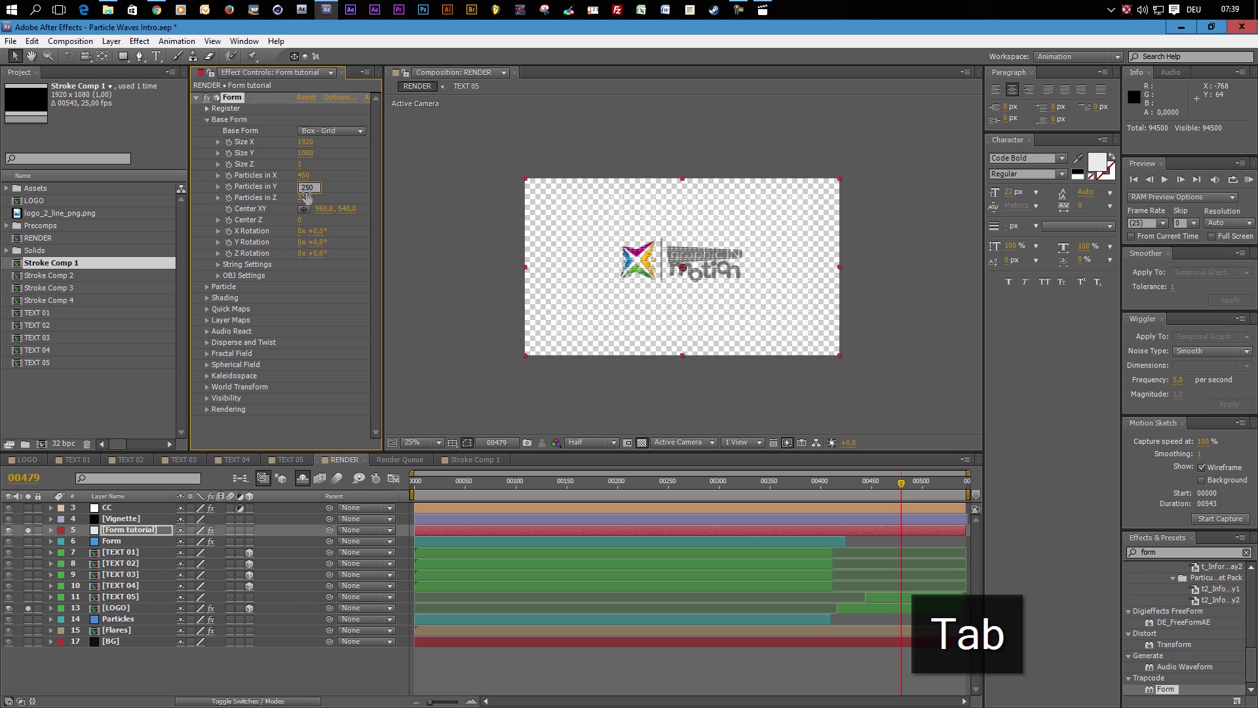
pyautogui.click(344, 288)
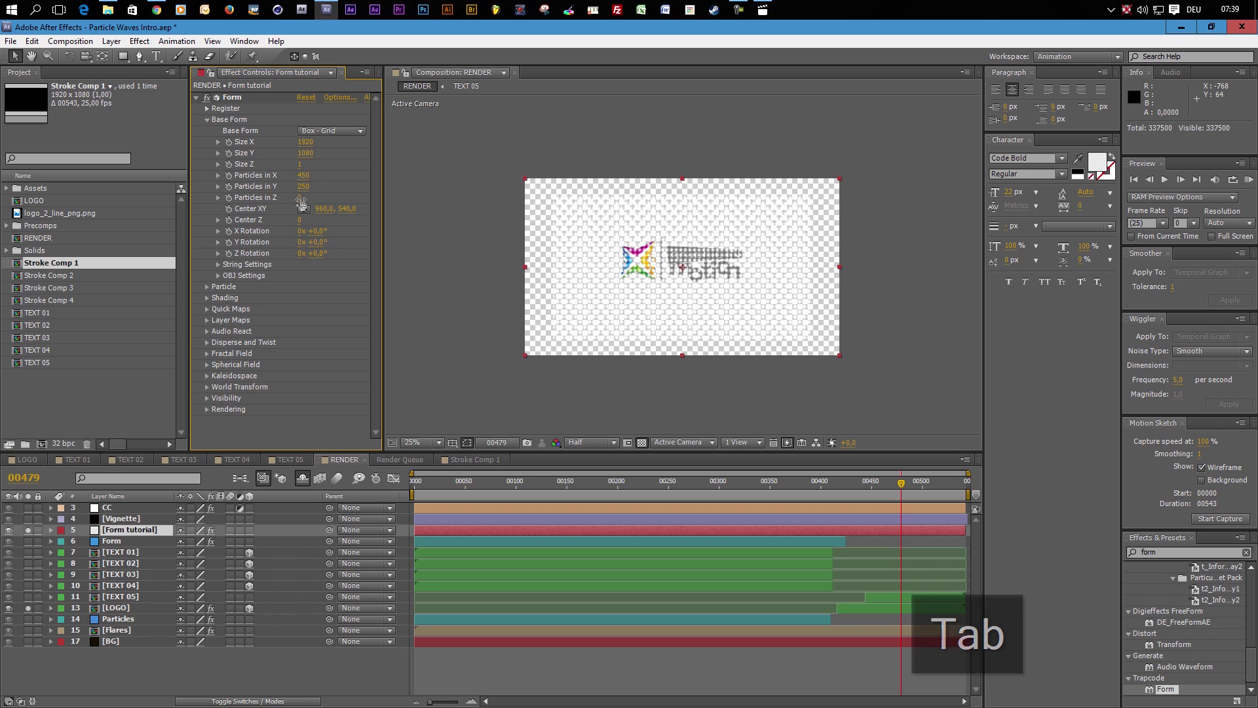
pyautogui.click(300, 199)
pyautogui.write('1')
pyautogui.click(363, 328)
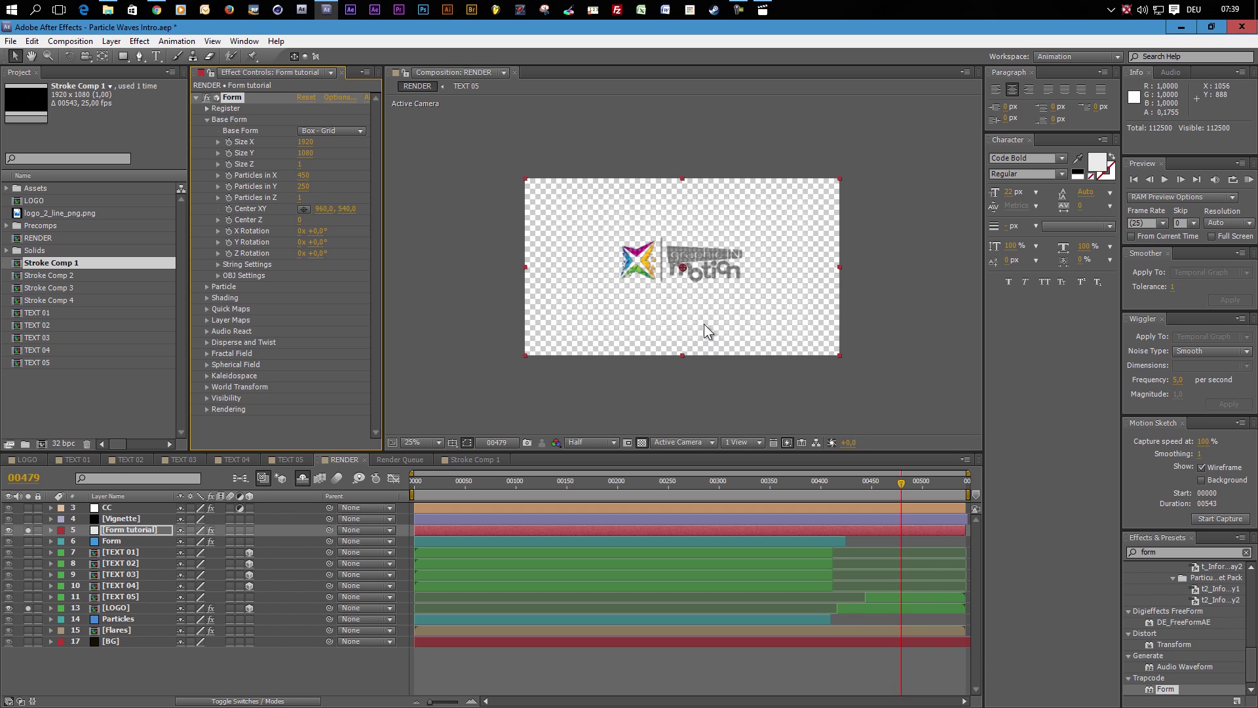
# - Turn off the transparency grid in the composition view and inspect the particle grid at 100%
pyautogui.press('.')
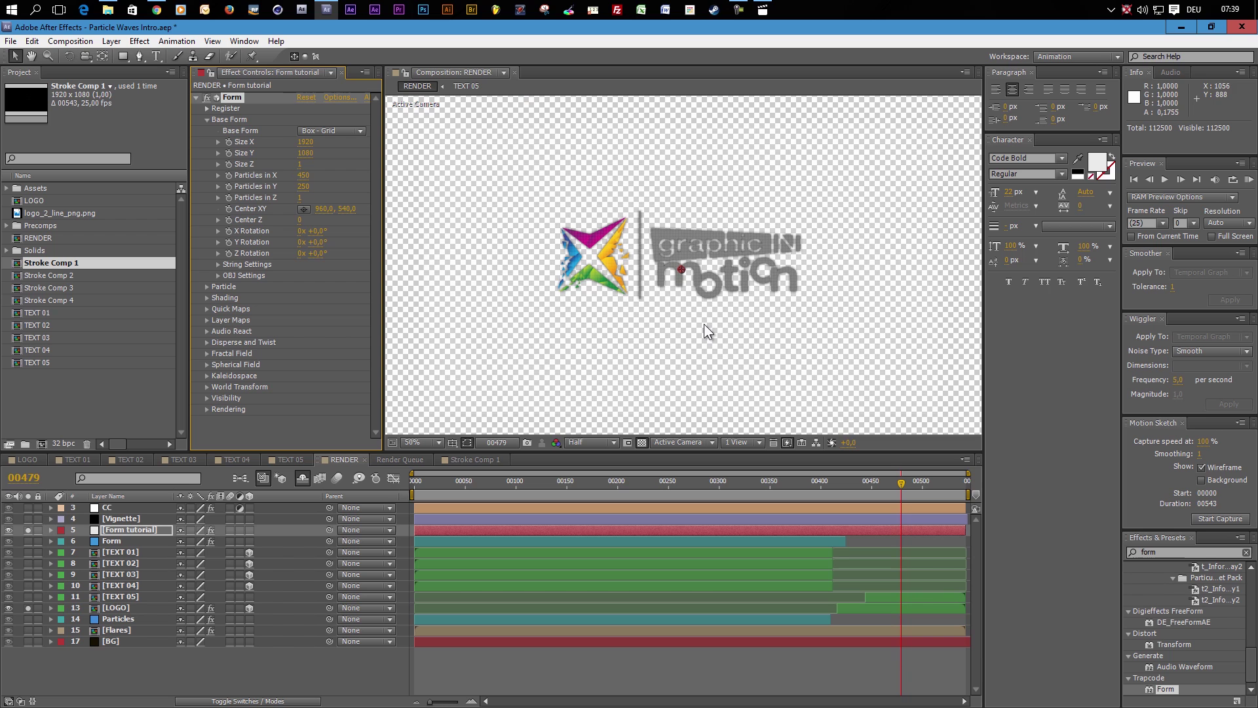
pyautogui.click(641, 443)
pyautogui.press('.')
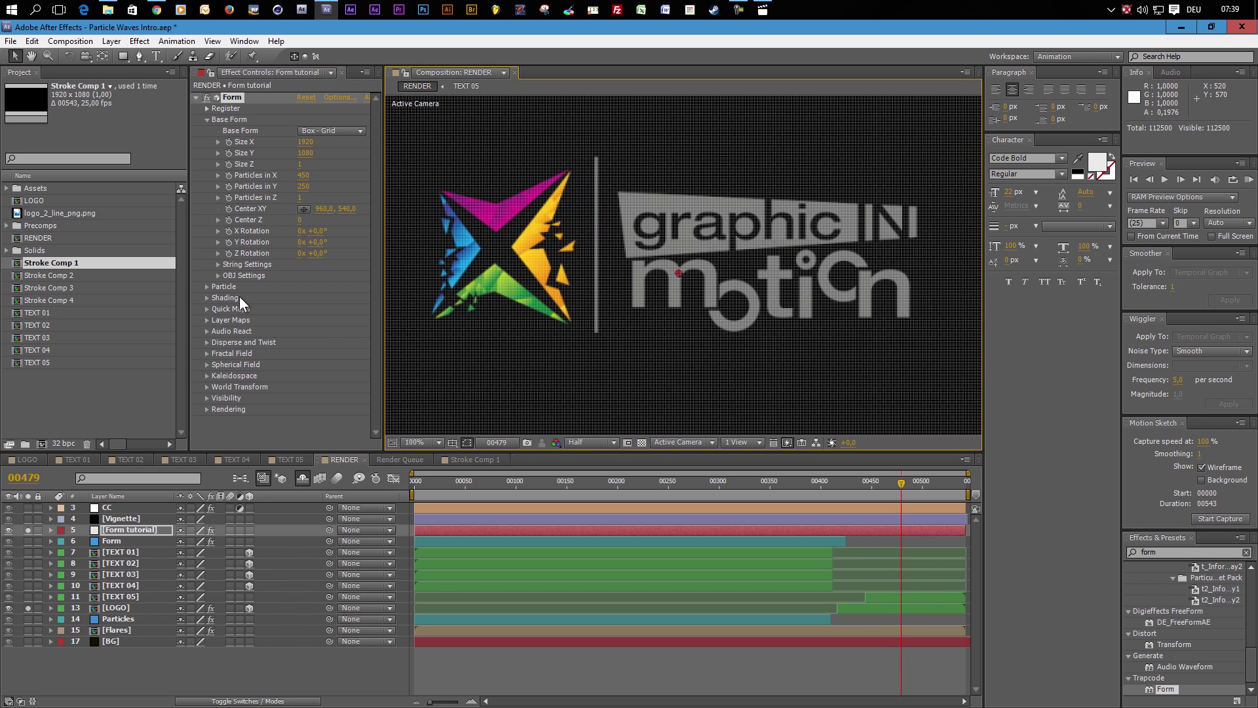
# - In Form's Particle settings, set the Size to 1 and the Sphere Feather to 0
pyautogui.click(207, 287)
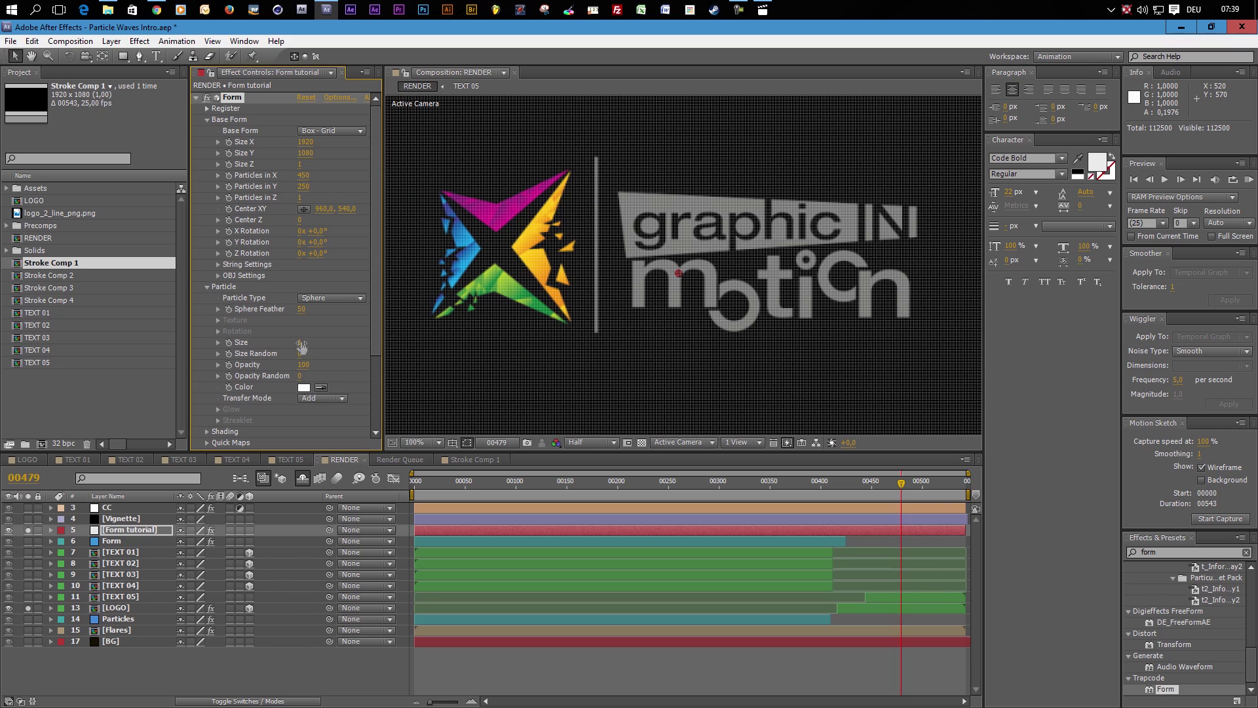
pyautogui.press('Return')
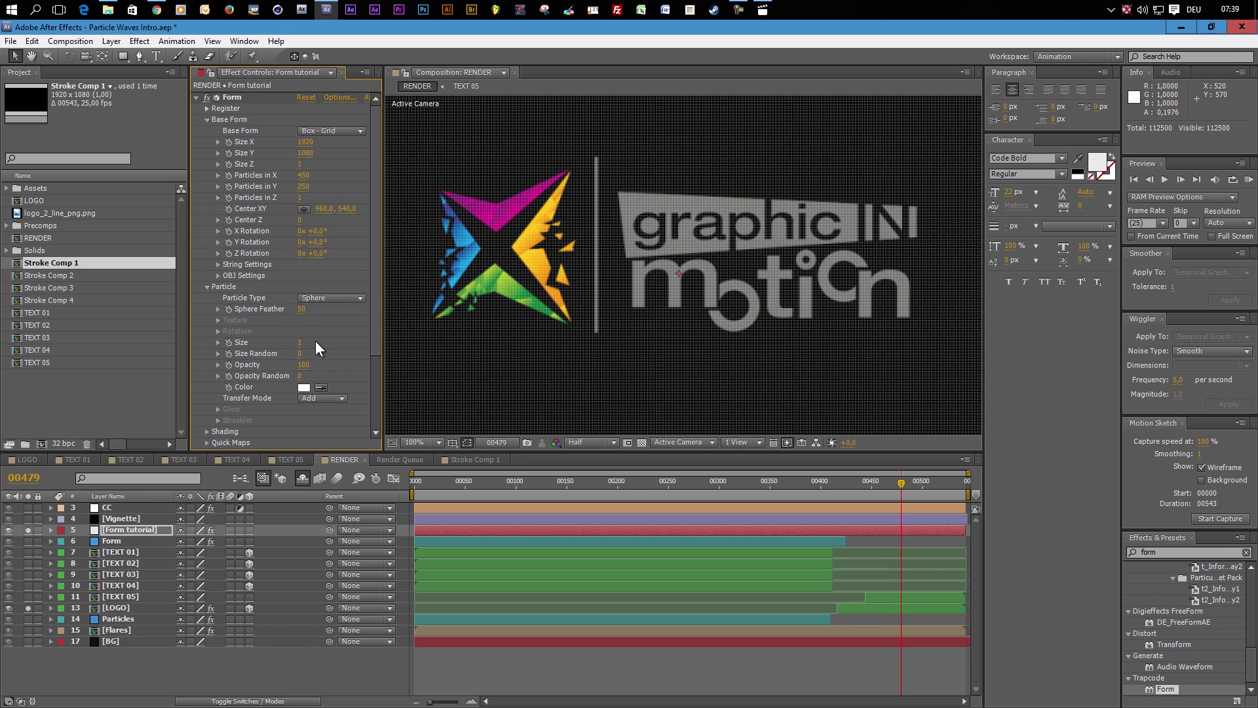
pyautogui.click(304, 309)
pyautogui.write('0')
pyautogui.press('Return')
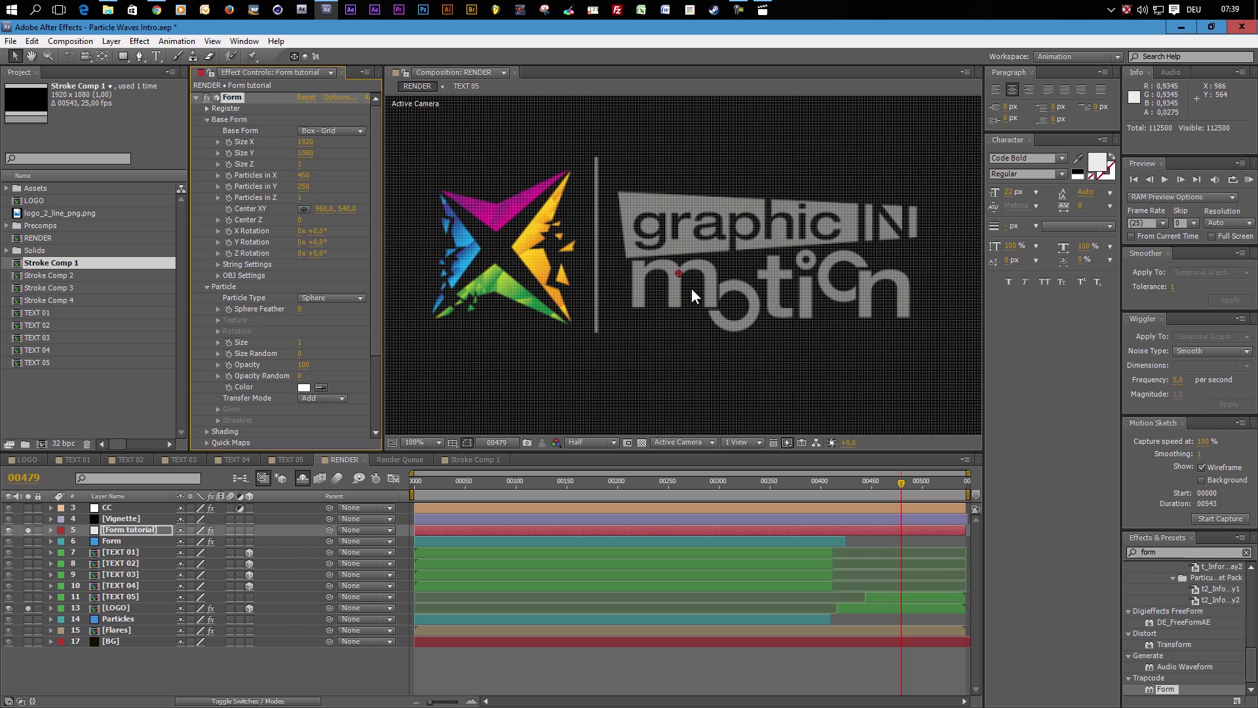
# - In Form's Color and Alpha layer map, choose the LOGO layer and set Map Over to XY
pyautogui.scroll(-3, 694, 288)
pyautogui.scroll(2, 695, 289)
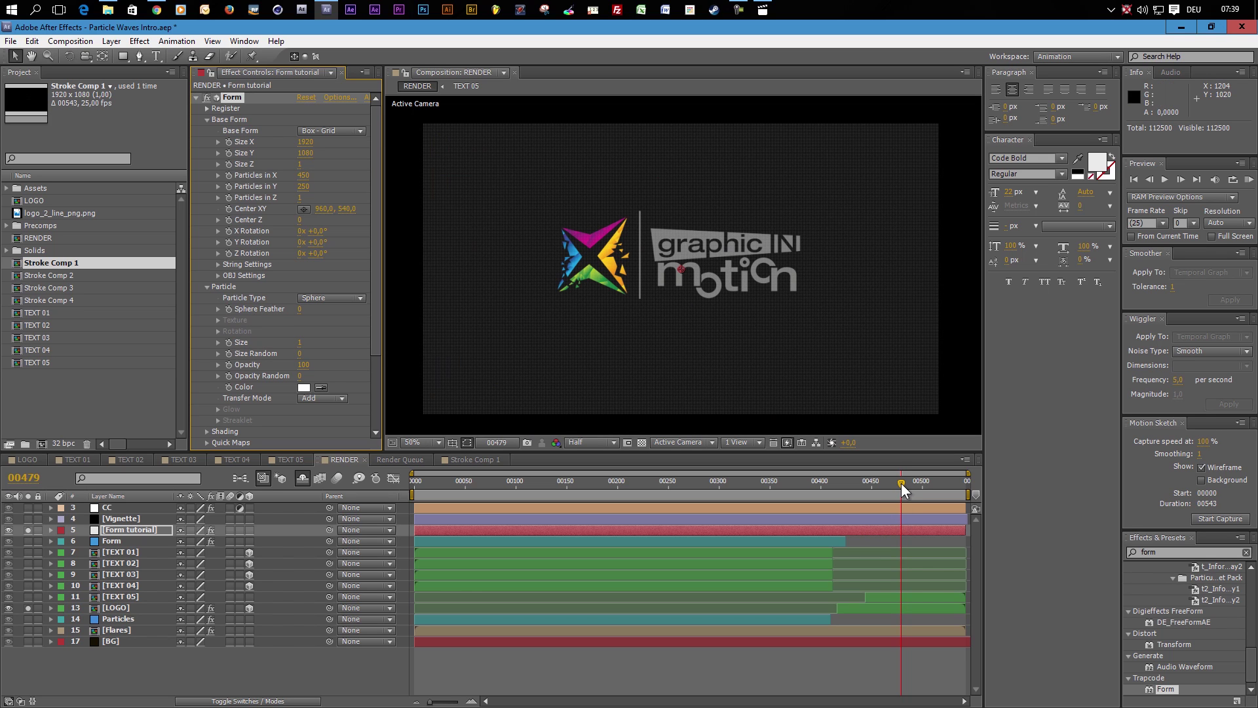
pyautogui.moveTo(901, 482)
pyautogui.mouseDown()
pyautogui.moveTo(797, 484)
pyautogui.moveTo(902, 478)
pyautogui.mouseUp()
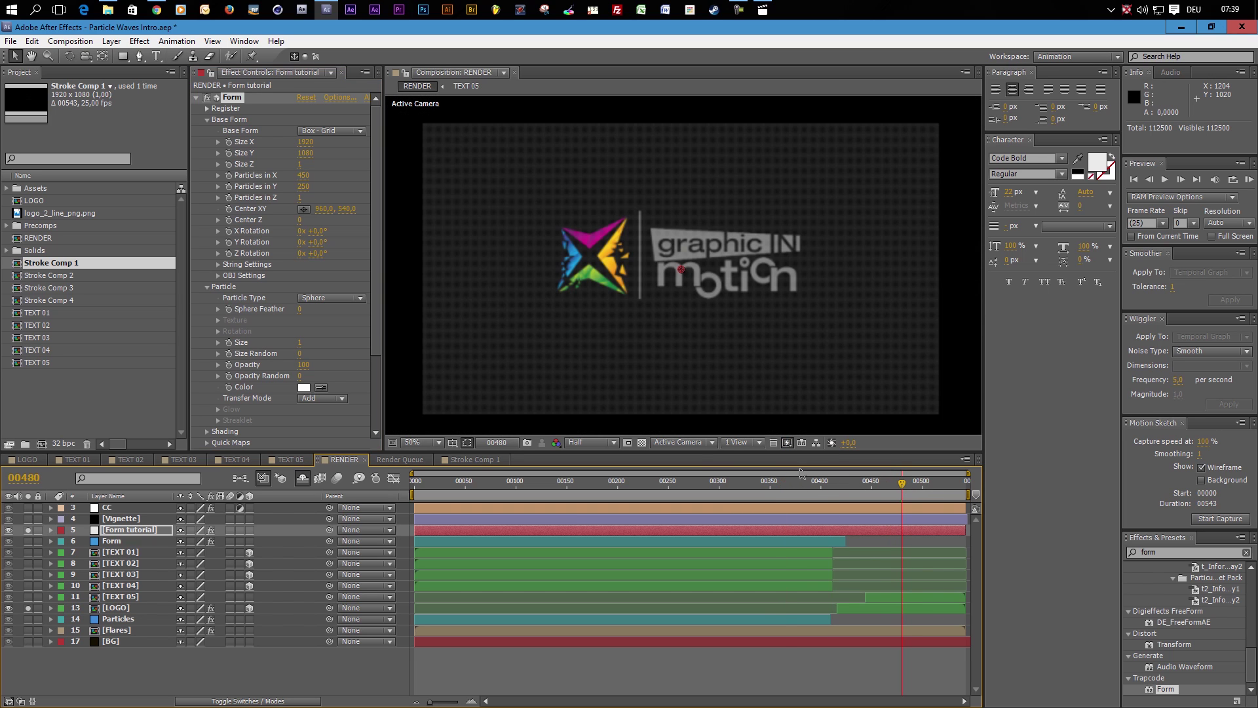
pyautogui.scroll(-5, 222, 348)
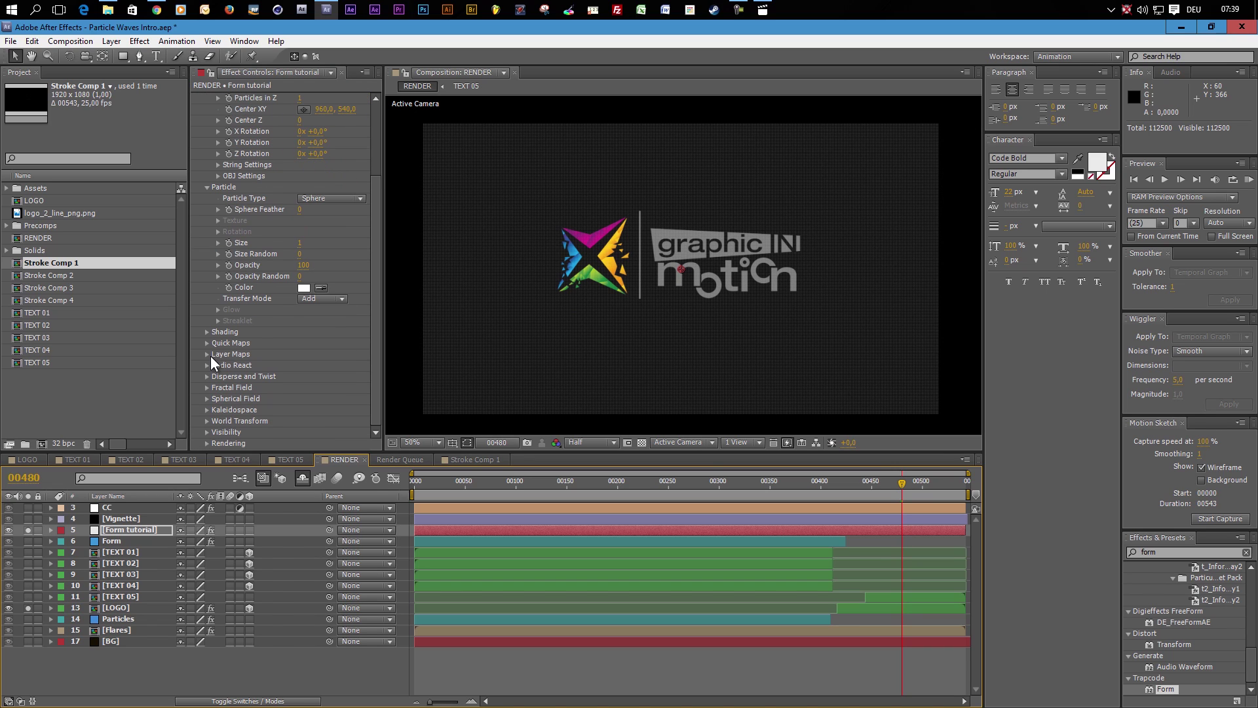
pyautogui.click(205, 353)
pyautogui.scroll(-1, 208, 354)
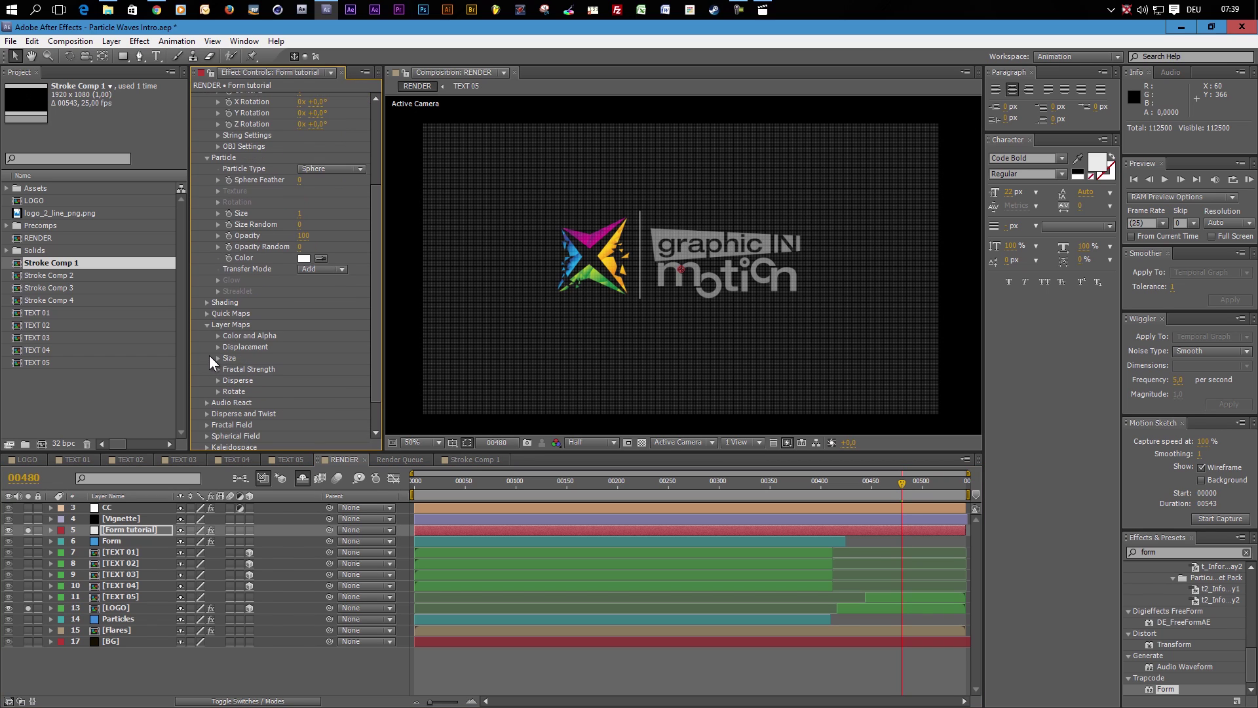
pyautogui.click(219, 334)
pyautogui.click(339, 344)
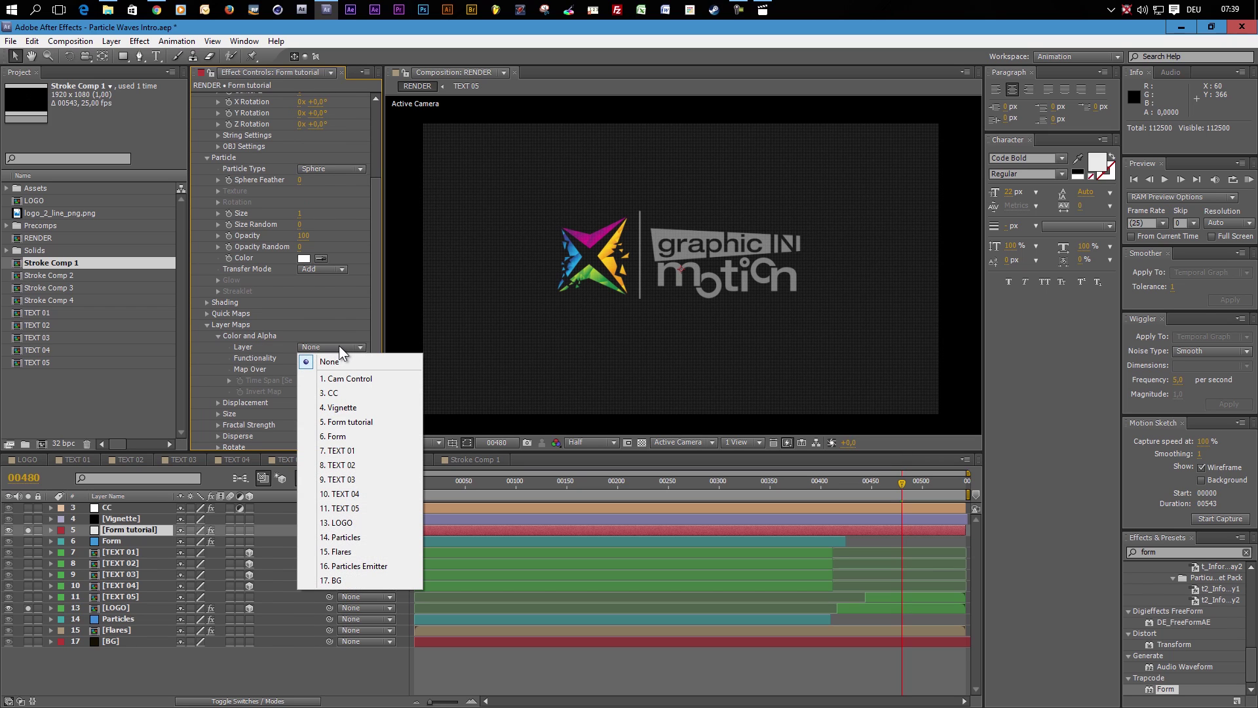
pyautogui.click(349, 527)
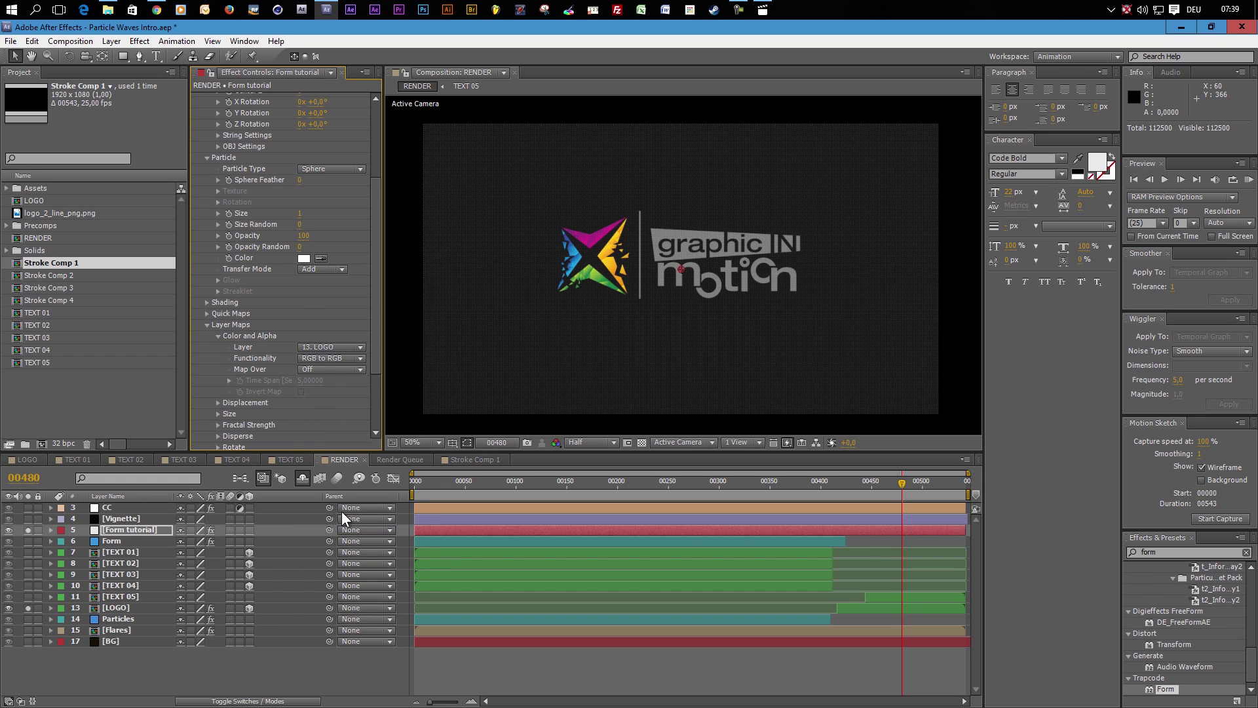
pyautogui.click(318, 367)
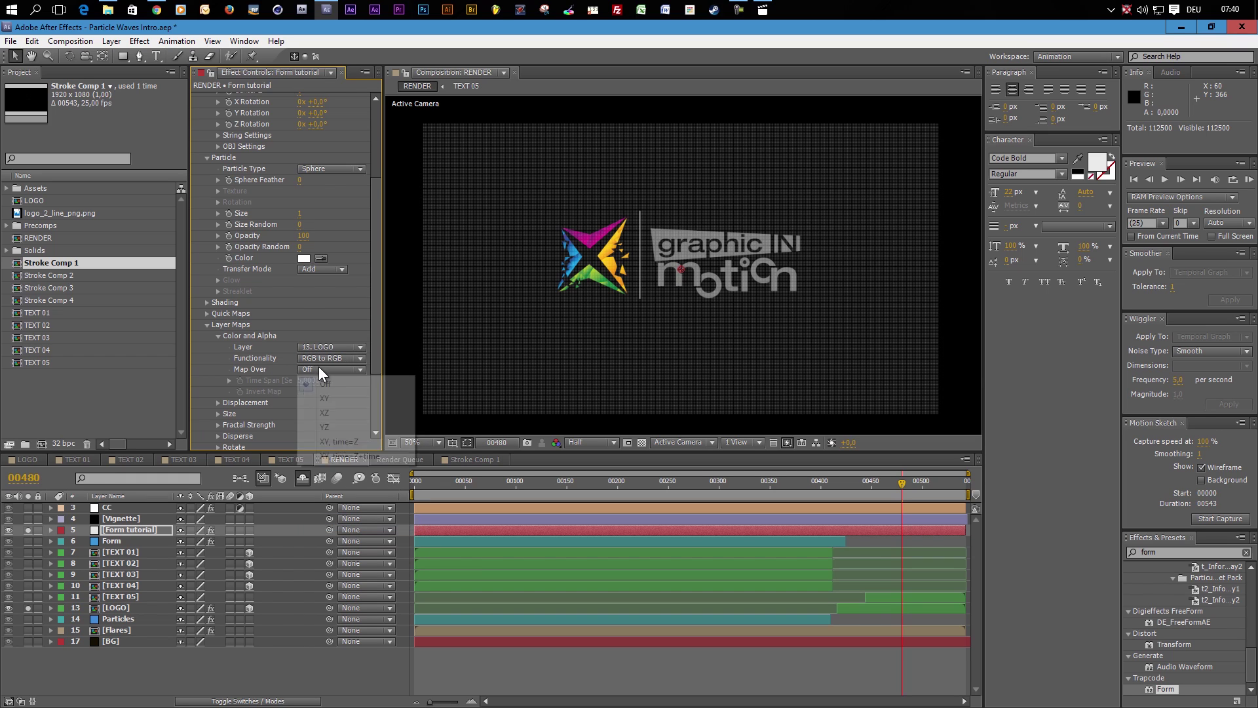
pyautogui.click(336, 391)
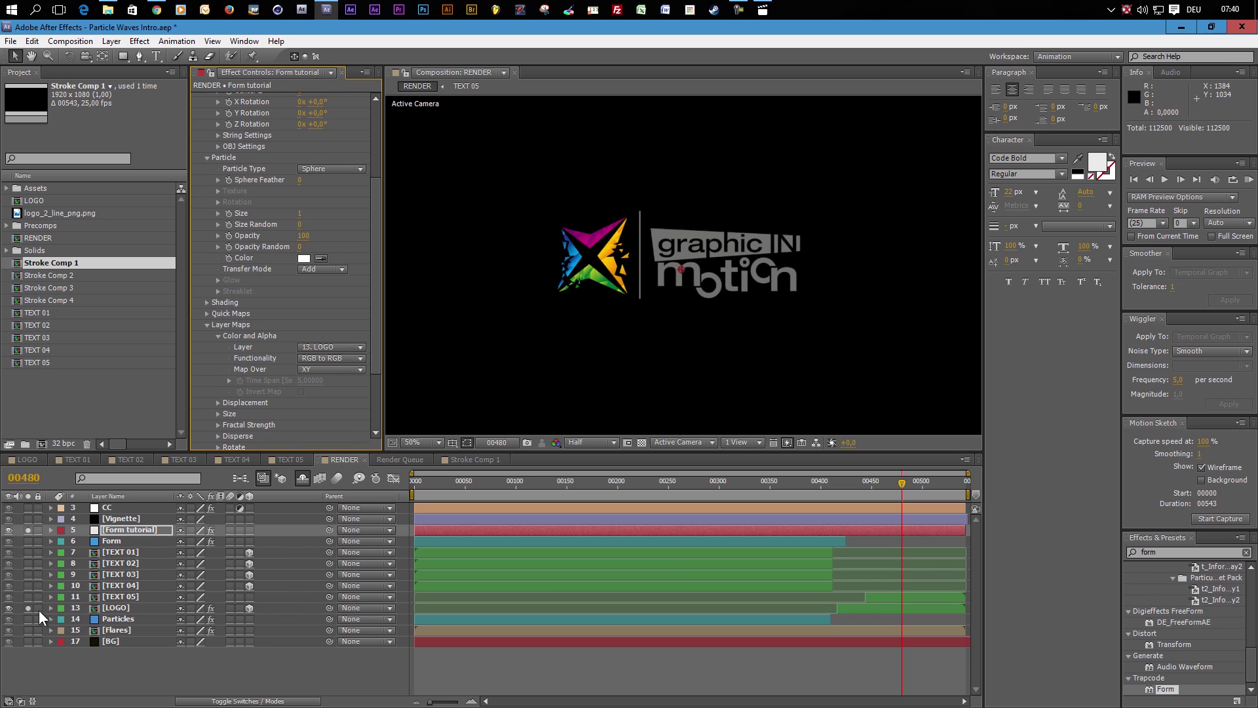
# - Hide the LOGO layer and move to frame 99 to check the logo formed by the particles
pyautogui.click(9, 607)
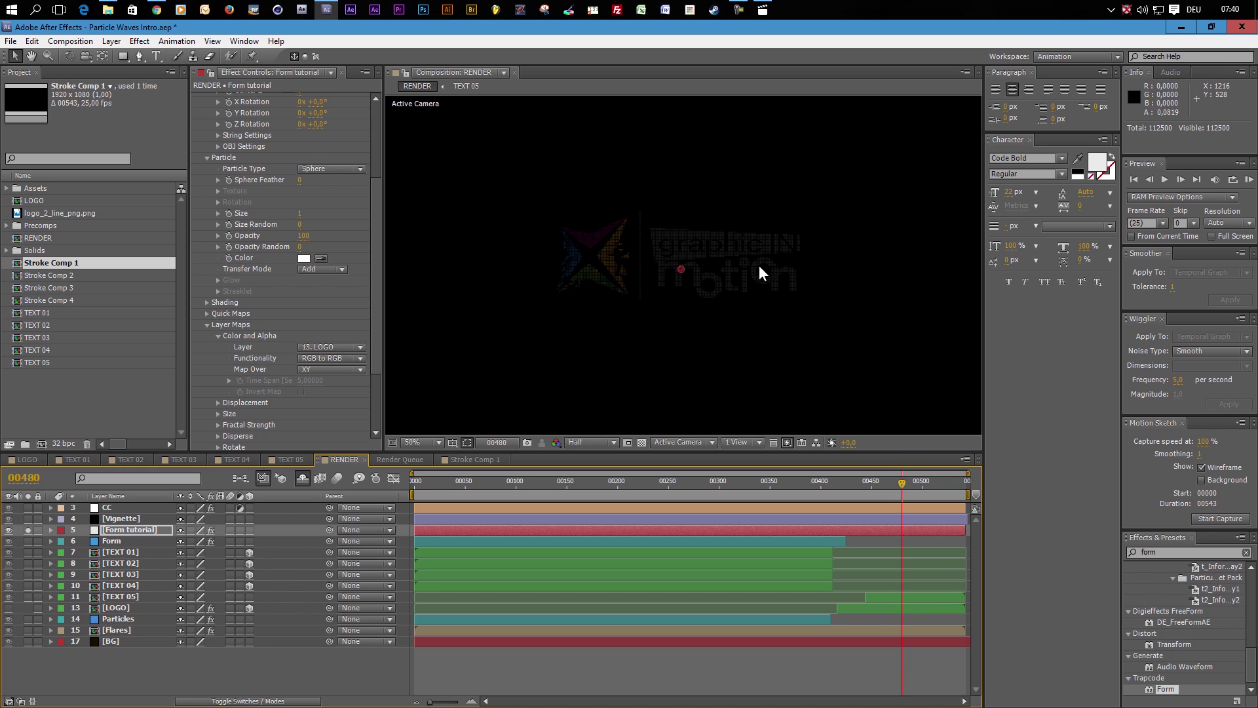
pyautogui.click(9, 608)
pyautogui.moveTo(544, 488); pyautogui.dragTo(515, 489)
pyautogui.scroll(-2, 561, 411)
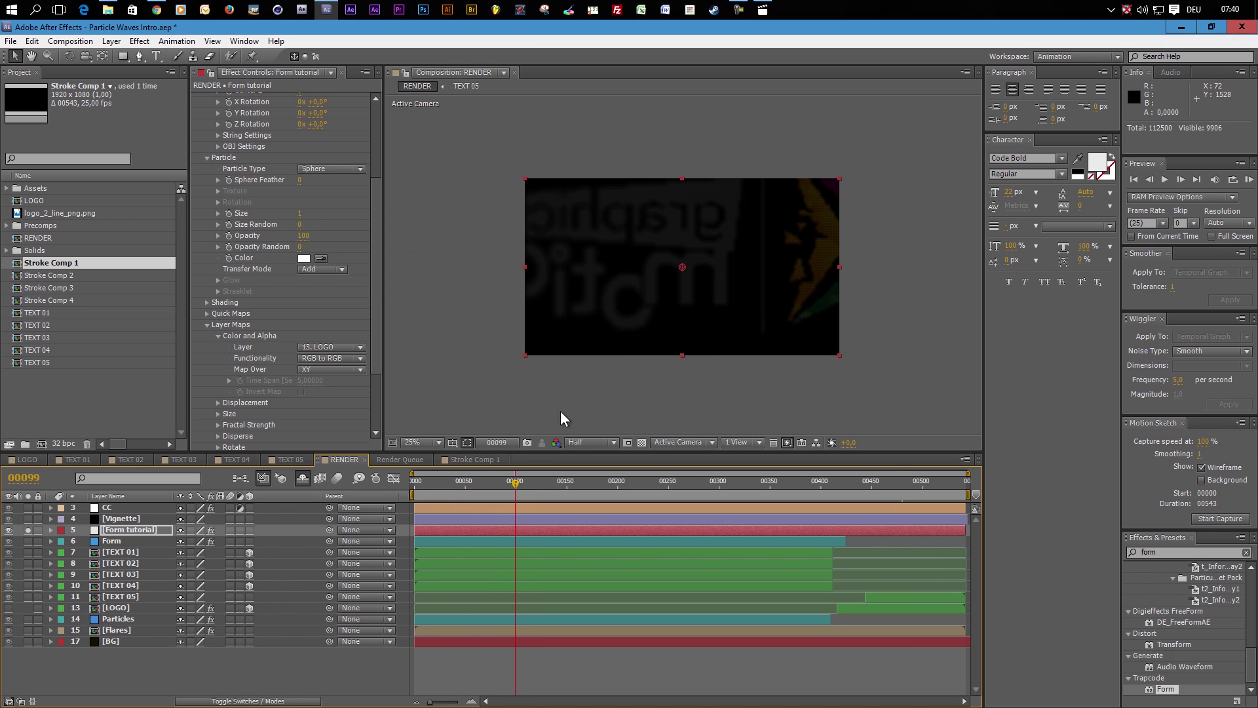
# - Set the X Rotation of Form's base form to 90° on the Form tutorial layer and view frame 161
pyautogui.click(490, 485)
pyautogui.moveTo(446, 486); pyautogui.dragTo(637, 505)
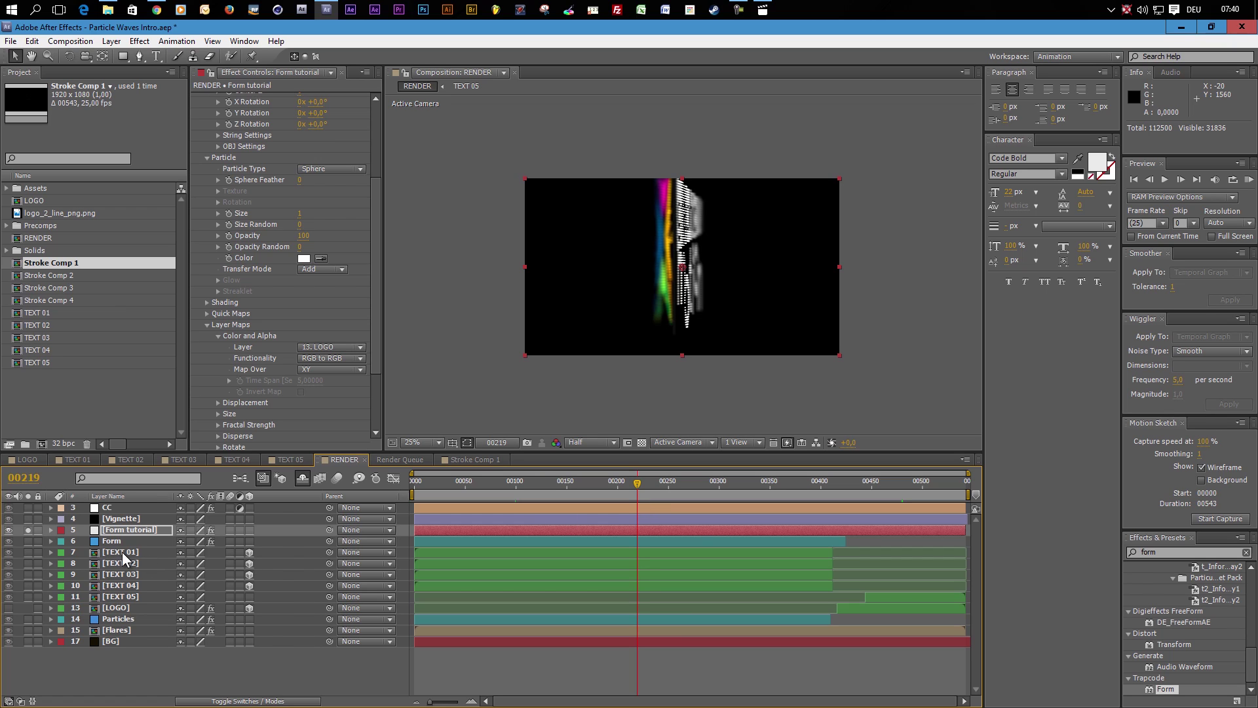
pyautogui.click(138, 530)
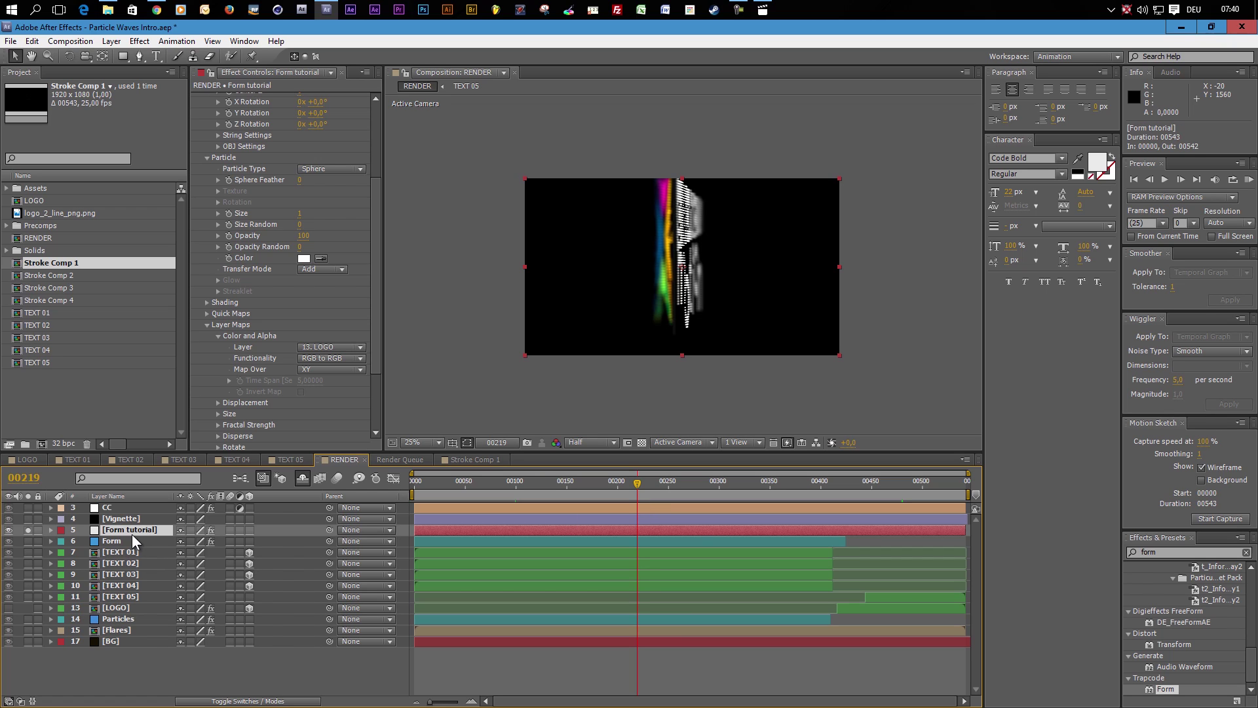
pyautogui.scroll(3, 281, 316)
pyautogui.scroll(1, 263, 292)
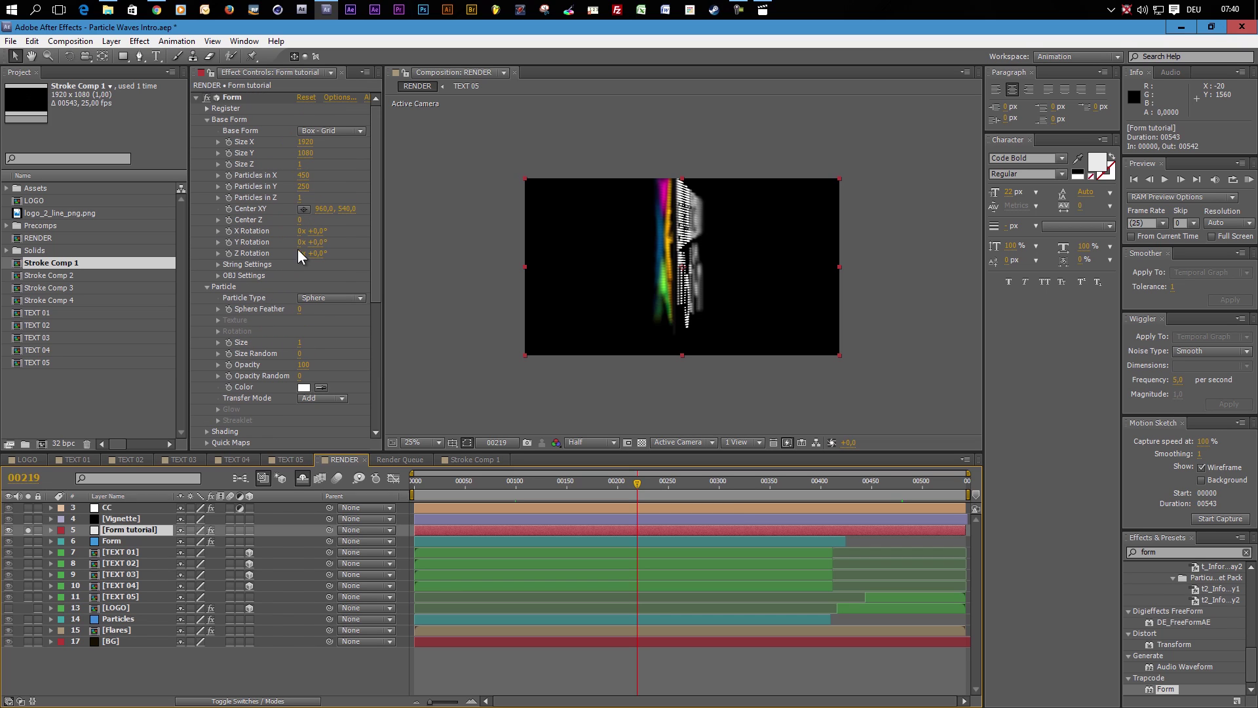
pyautogui.click(316, 230)
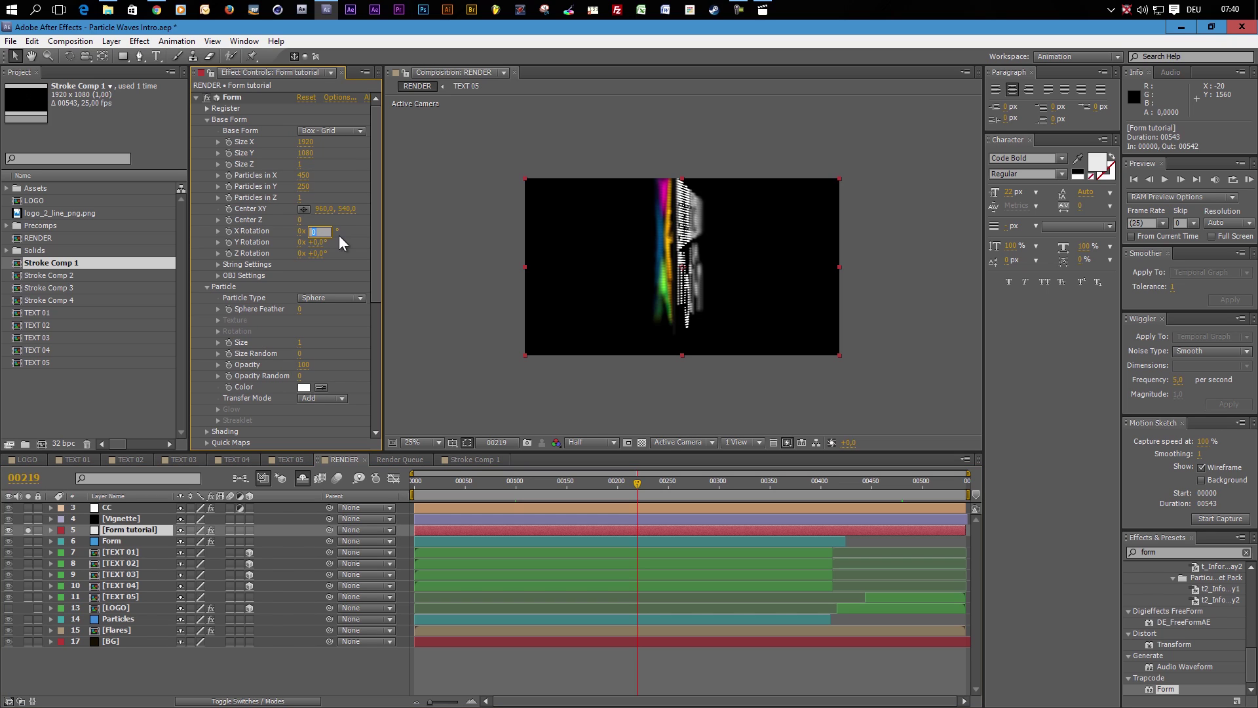
pyautogui.press('Return')
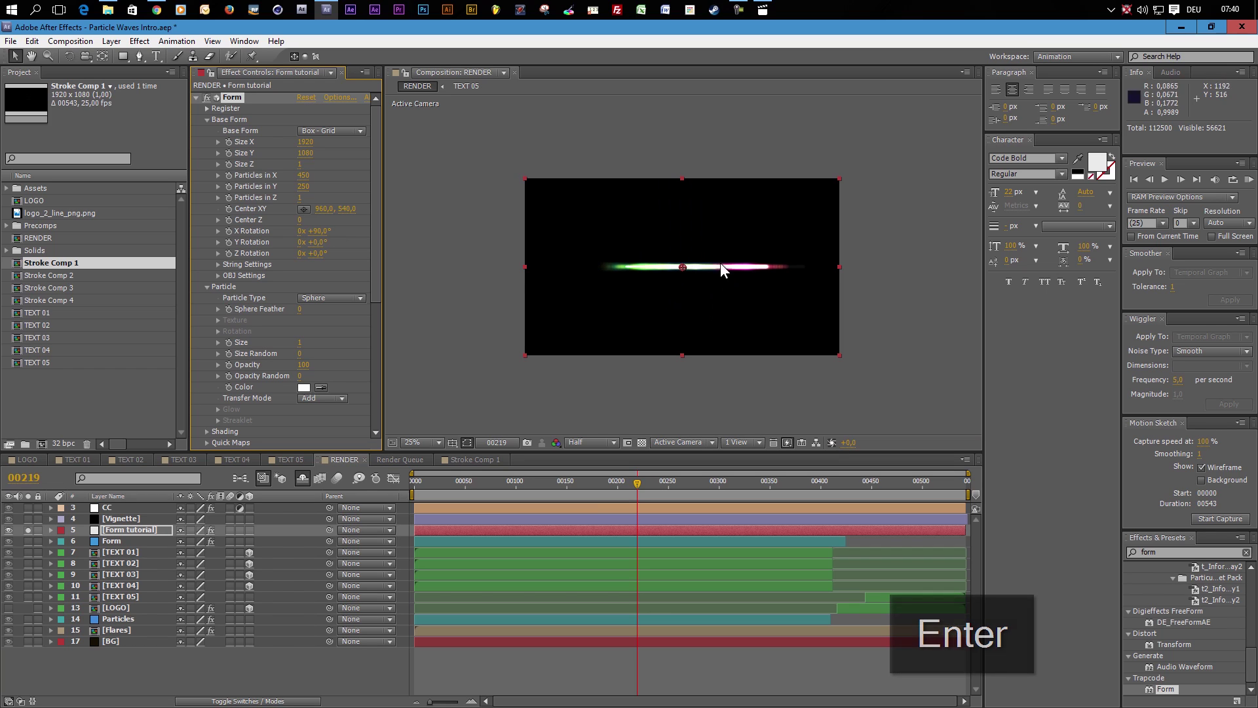
pyautogui.click(577, 486)
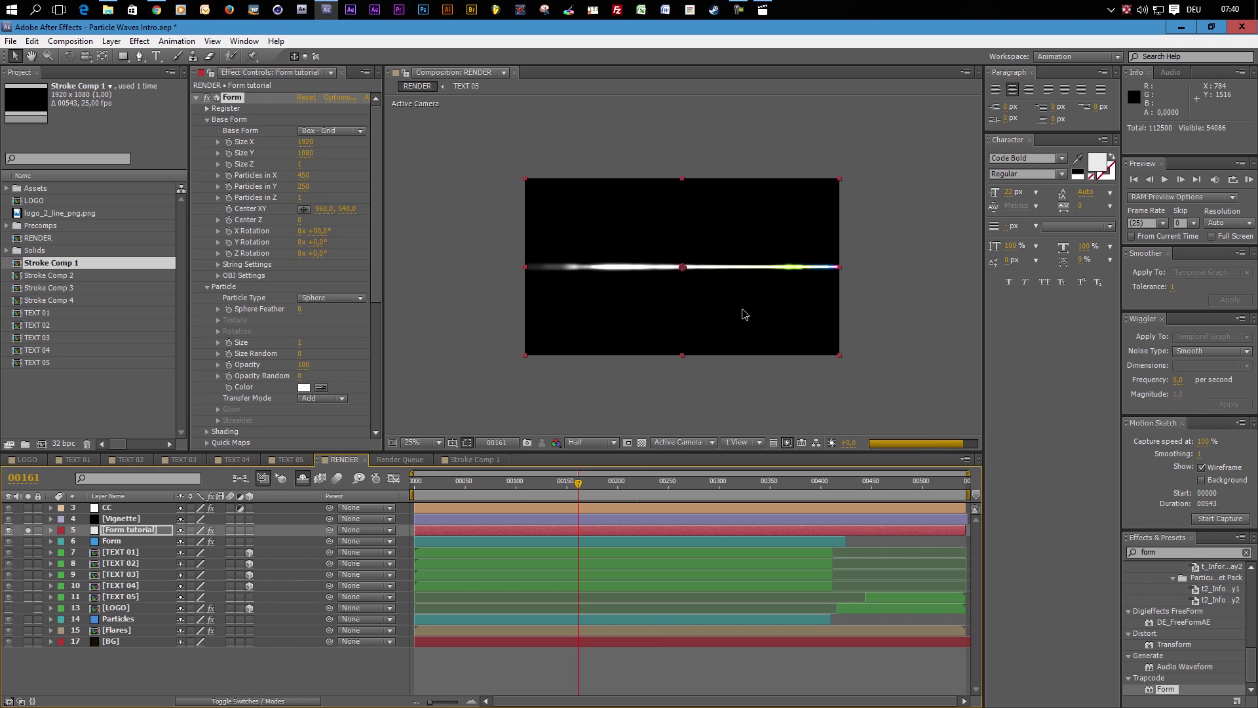
# - Set Displace to 150 in Form's Fractal Field settings and inspect the particle waves at 50% zoom
pyautogui.scroll(2, 696, 305)
pyautogui.scroll(-2, 696, 305)
pyautogui.scroll(-4, 290, 329)
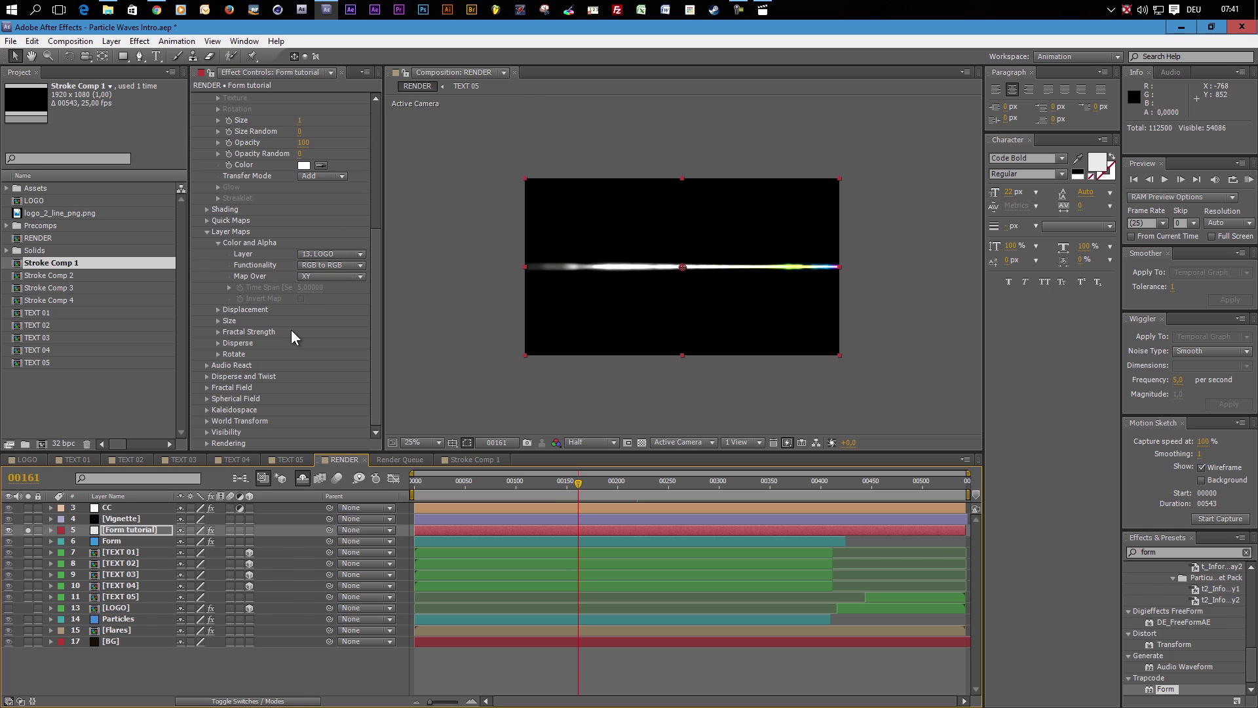
pyautogui.click(207, 388)
pyautogui.scroll(-6, 258, 324)
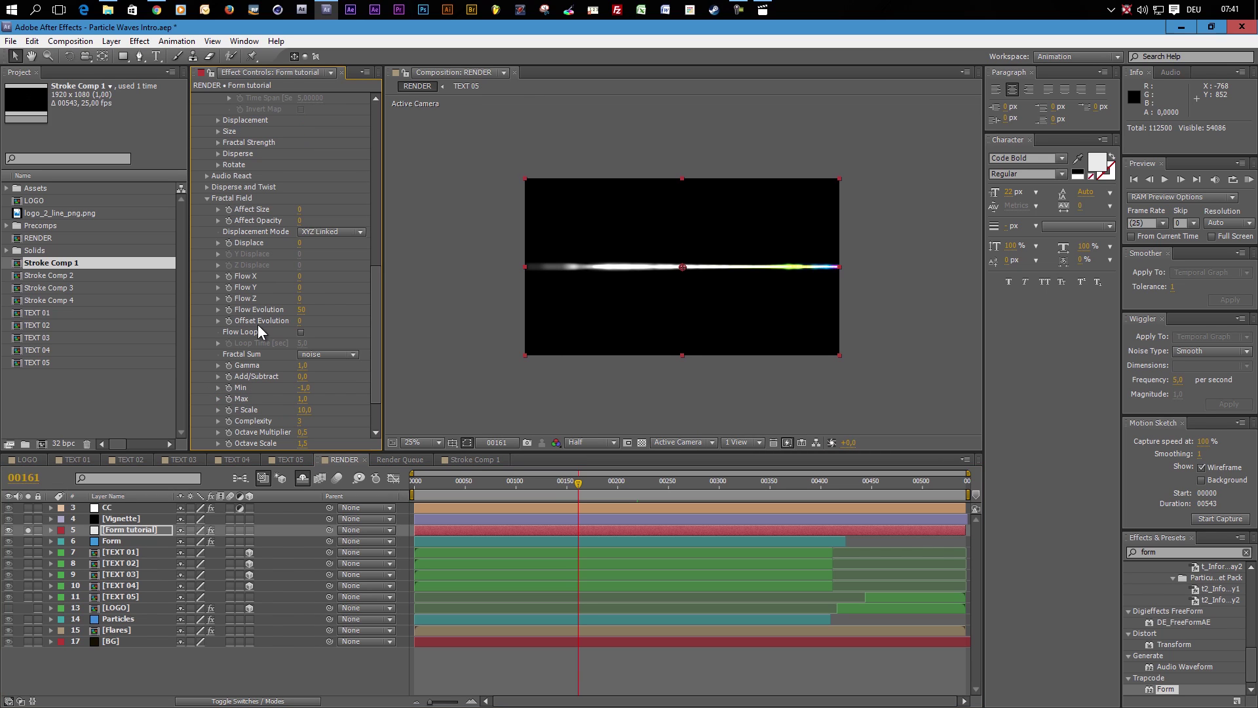
pyautogui.click(299, 243)
pyautogui.press('Return')
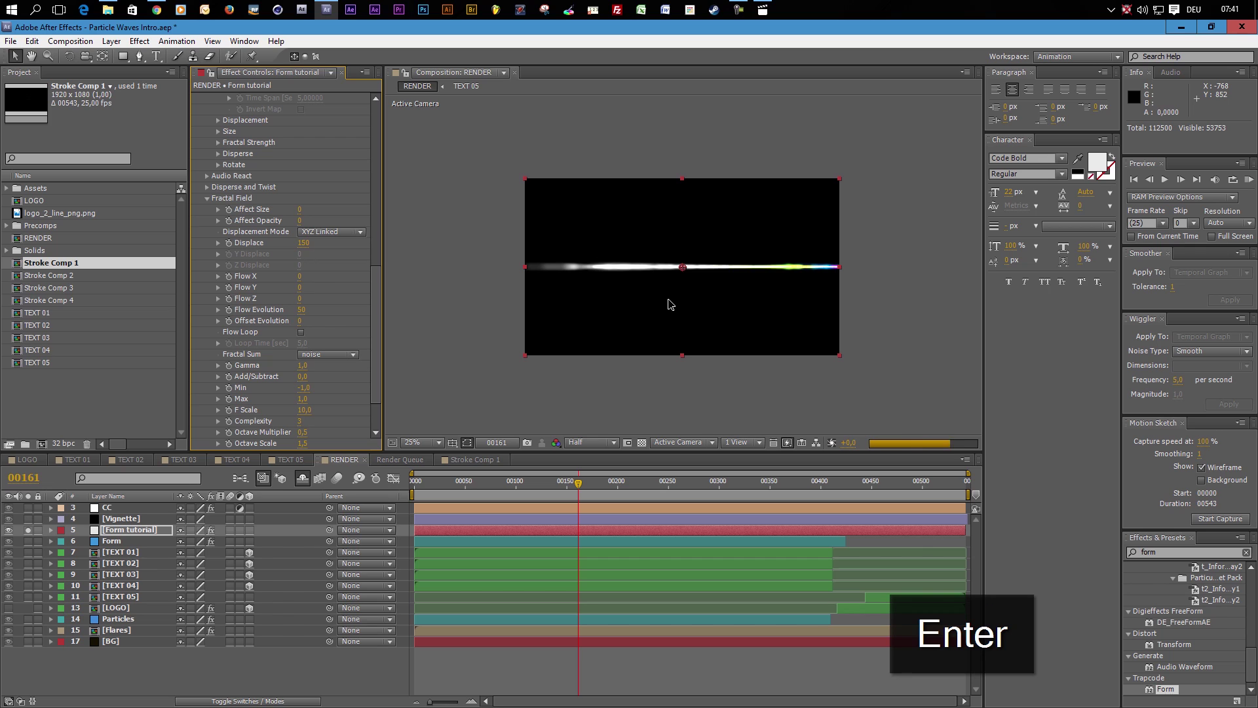
pyautogui.scroll(1, 674, 300)
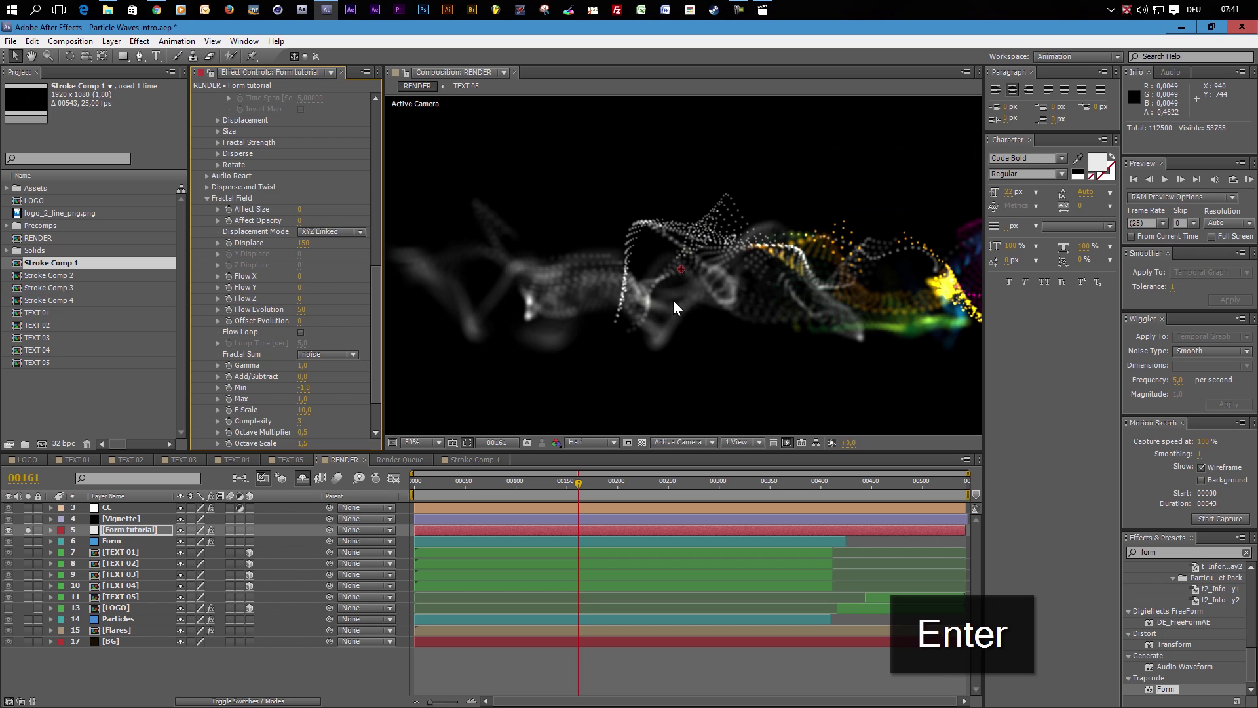
pyautogui.scroll(-1, 674, 300)
pyautogui.scroll(1, 673, 300)
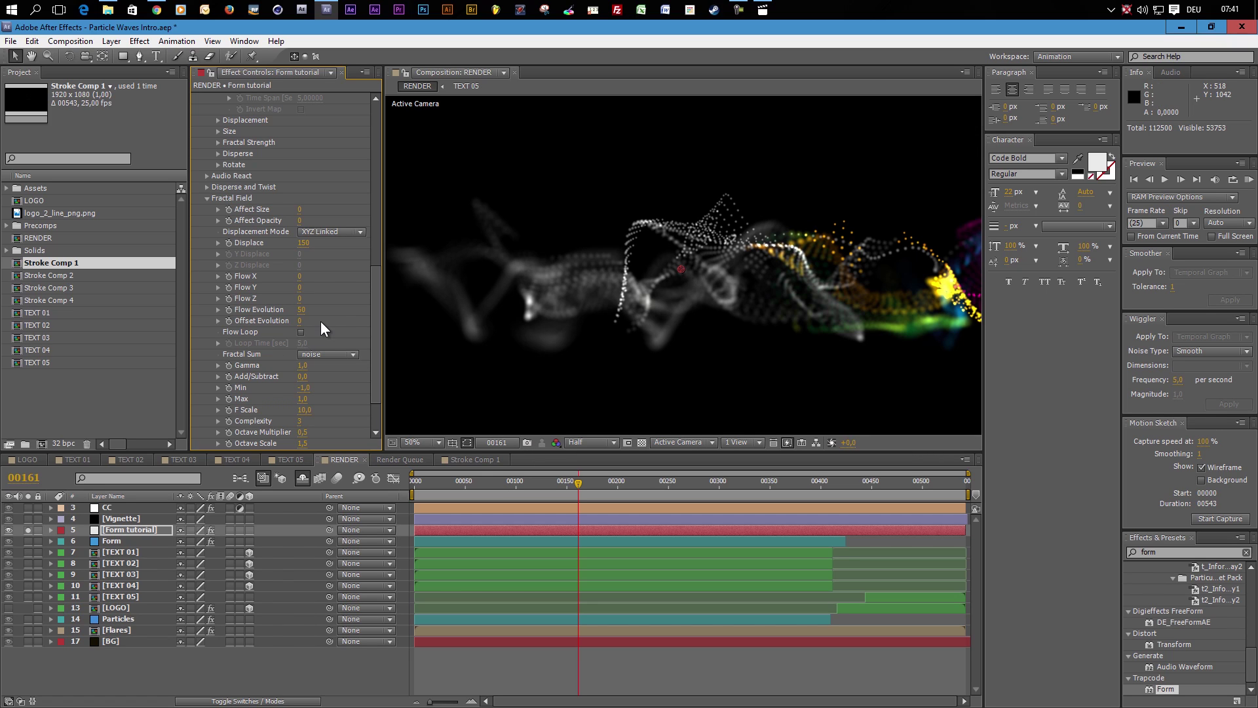
# - Run a RAM preview of the displaced particles to examine how they move
pyautogui.click(302, 310)
pyautogui.press('Return')
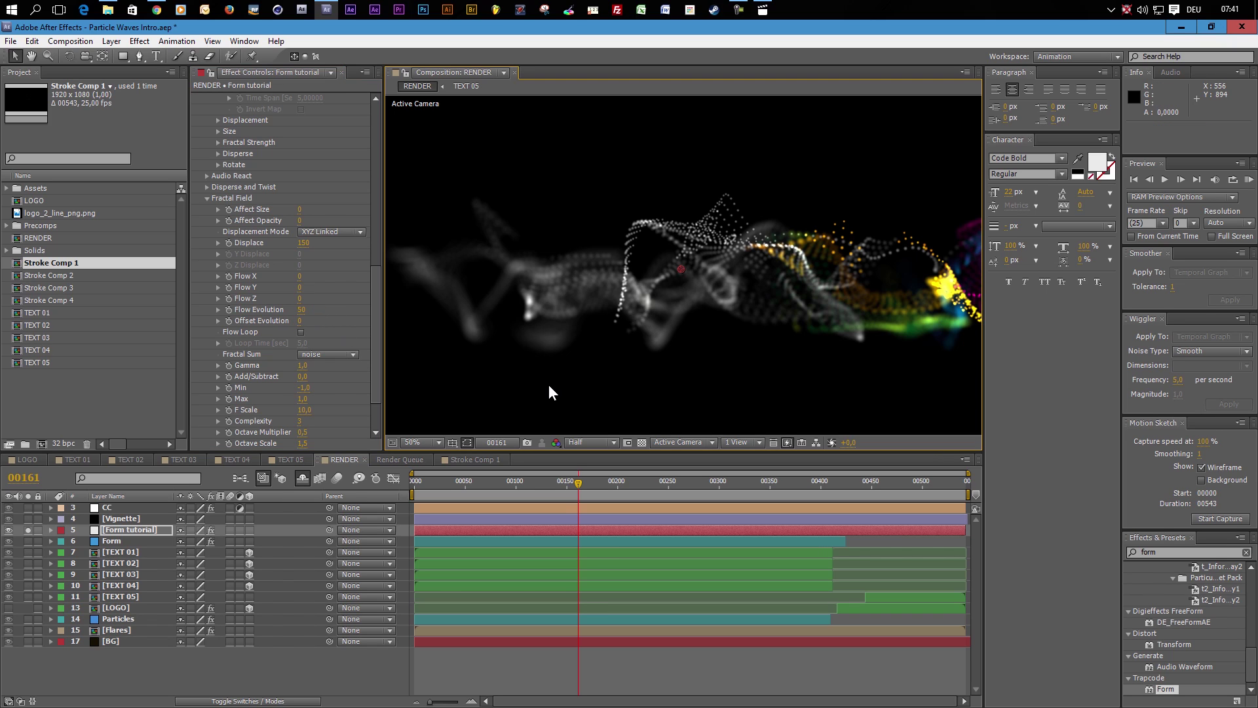
pyautogui.press('KP_0')
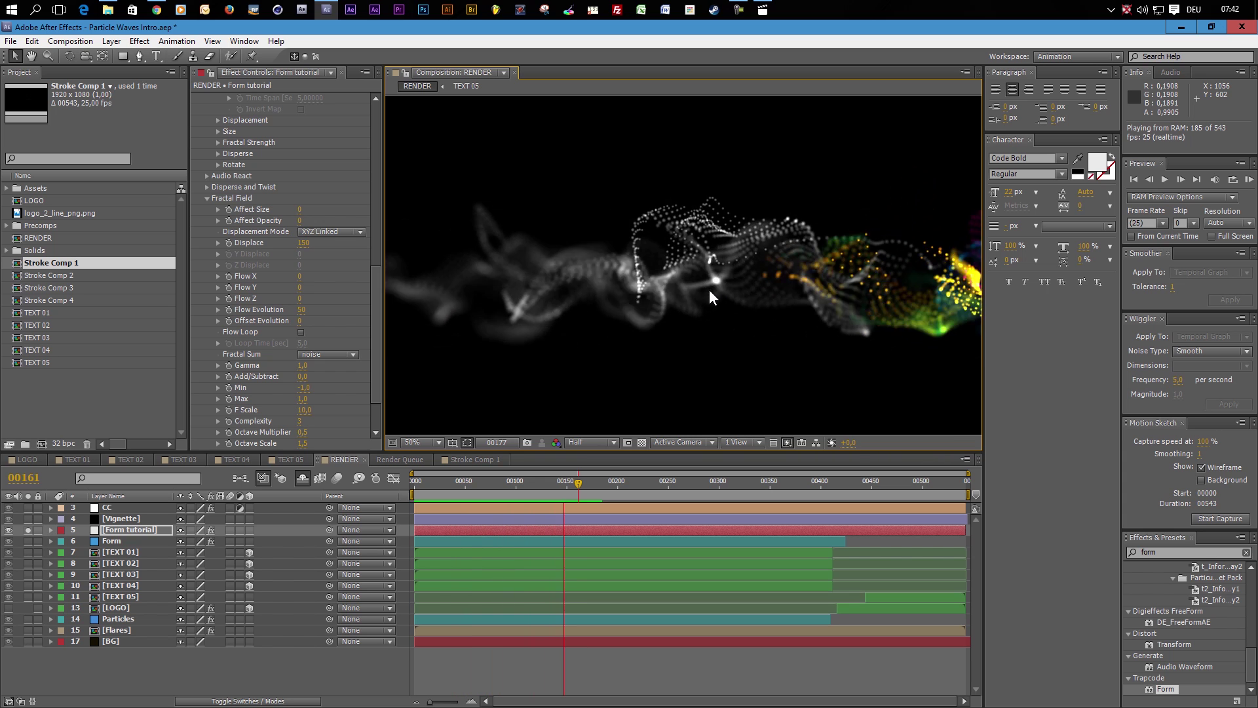
pyautogui.press('space')
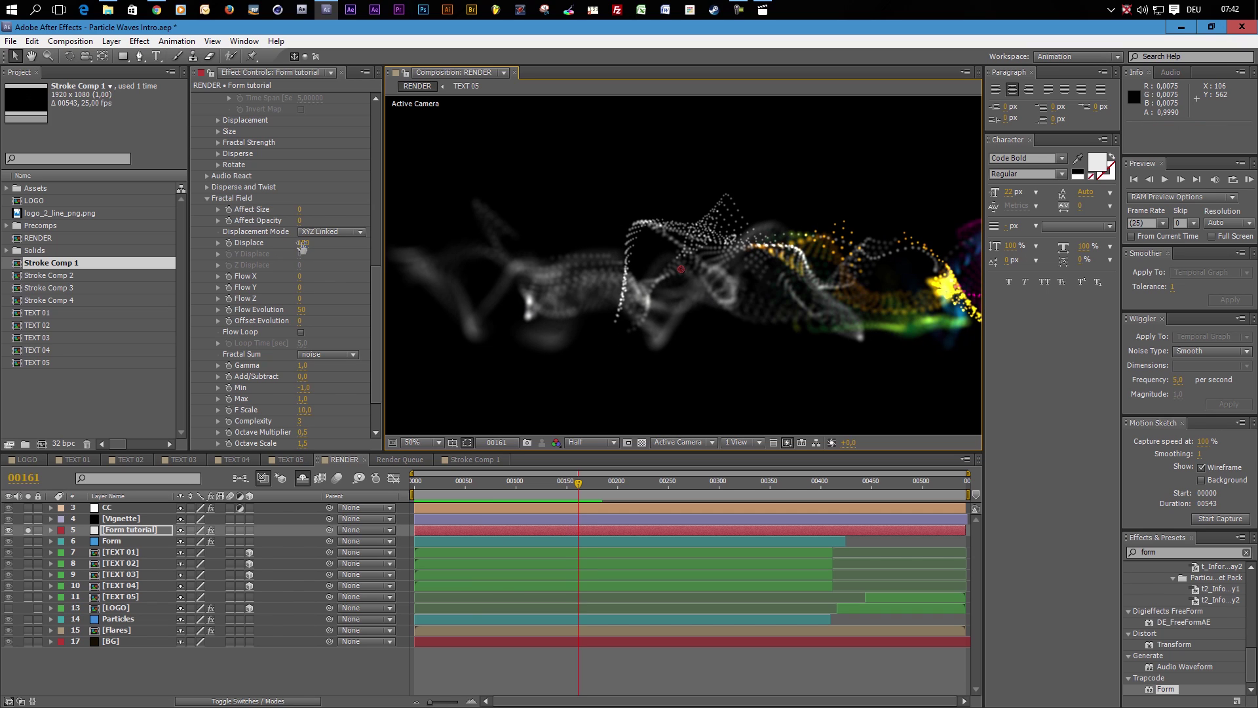
# - In Form's Fractal Field, set the Flow Evolution to 10 and the Complexity to 1
pyautogui.click(312, 310)
pyautogui.write('10')
pyautogui.press('Return')
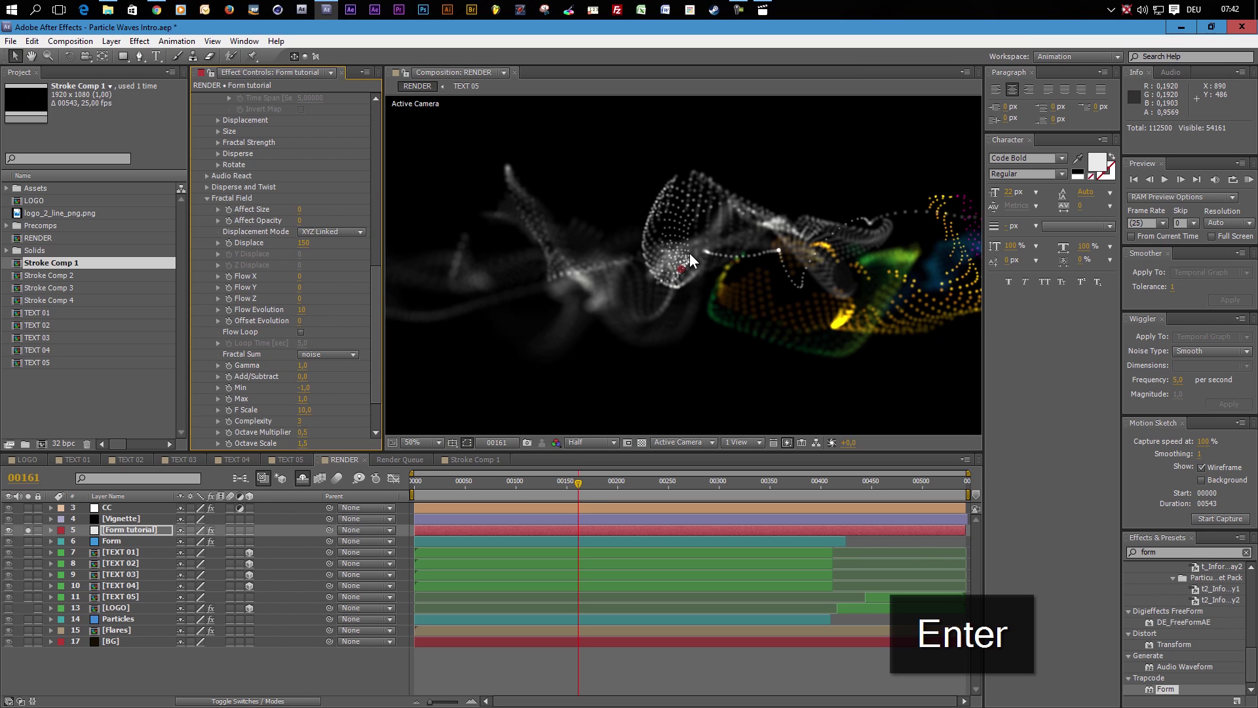
pyautogui.scroll(-1, 327, 366)
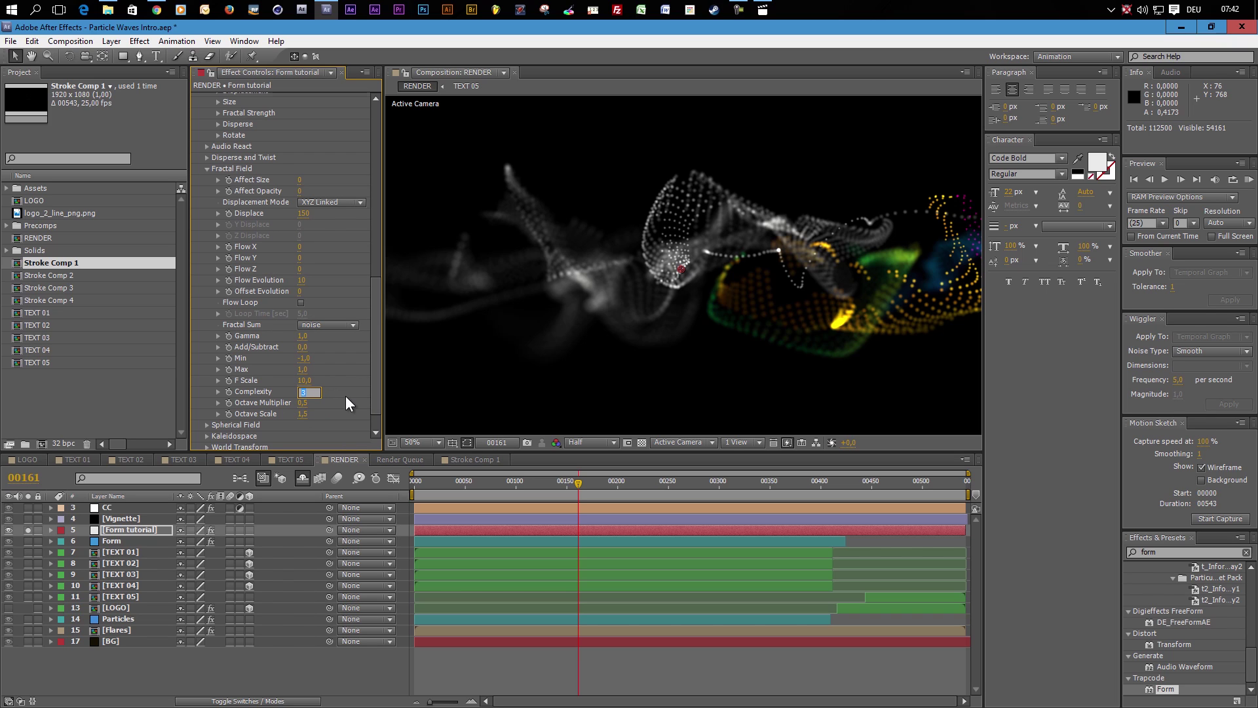
pyautogui.write('1')
pyautogui.press('Return')
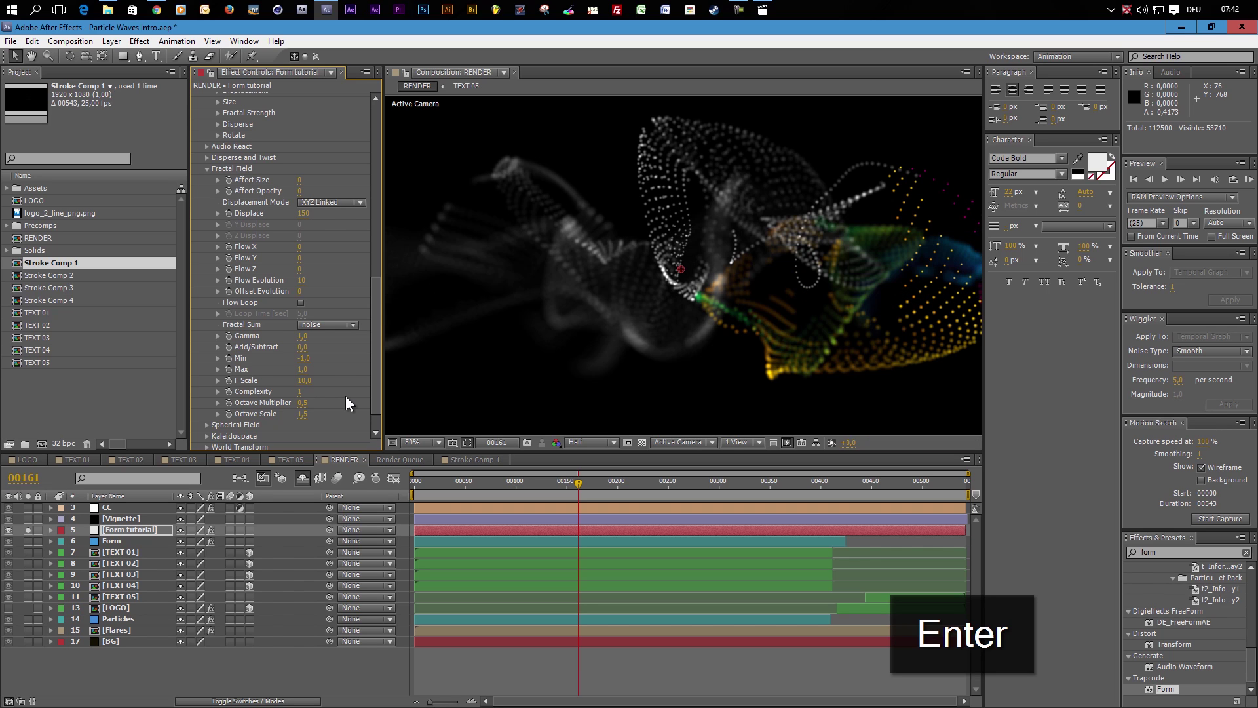
# - Try a Fractal Field Displace value of 120
pyautogui.click(306, 215)
pyautogui.write('120')
pyautogui.press('Return')
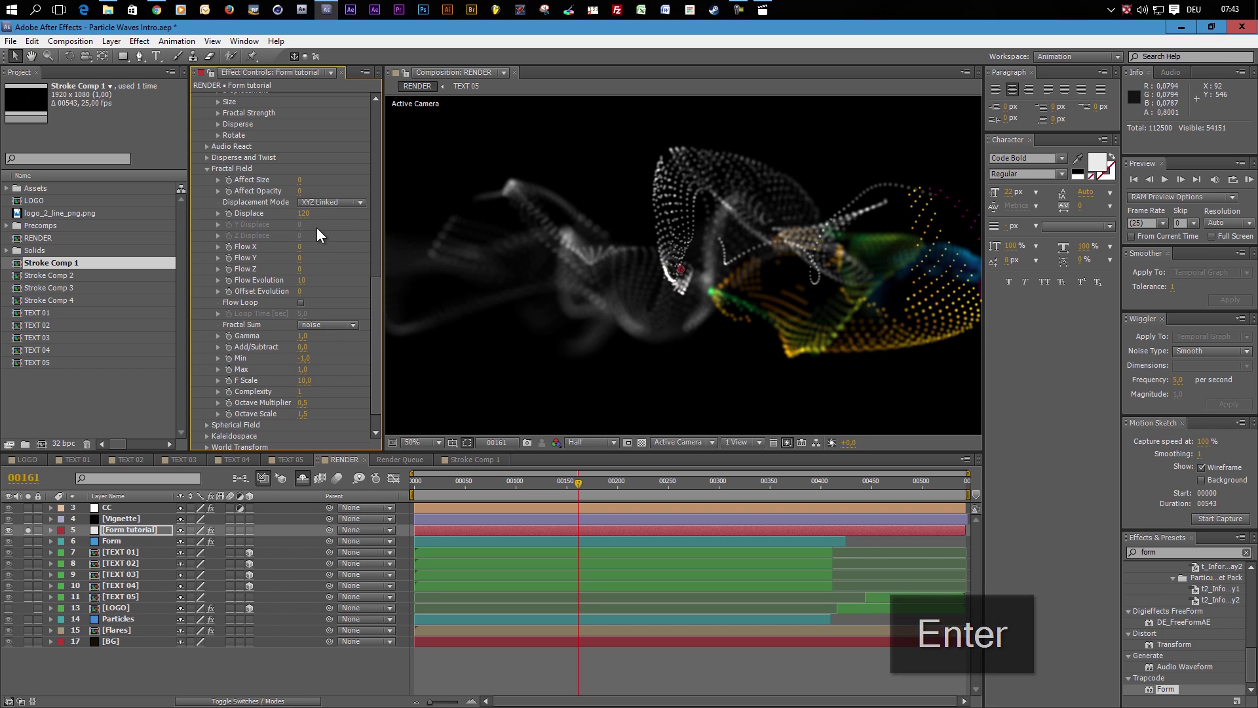
# - Set the Fractal Field Displace to 100 and return to the RENDER composition view
pyautogui.click(302, 210)
pyautogui.press('1')
pyautogui.press('Return')
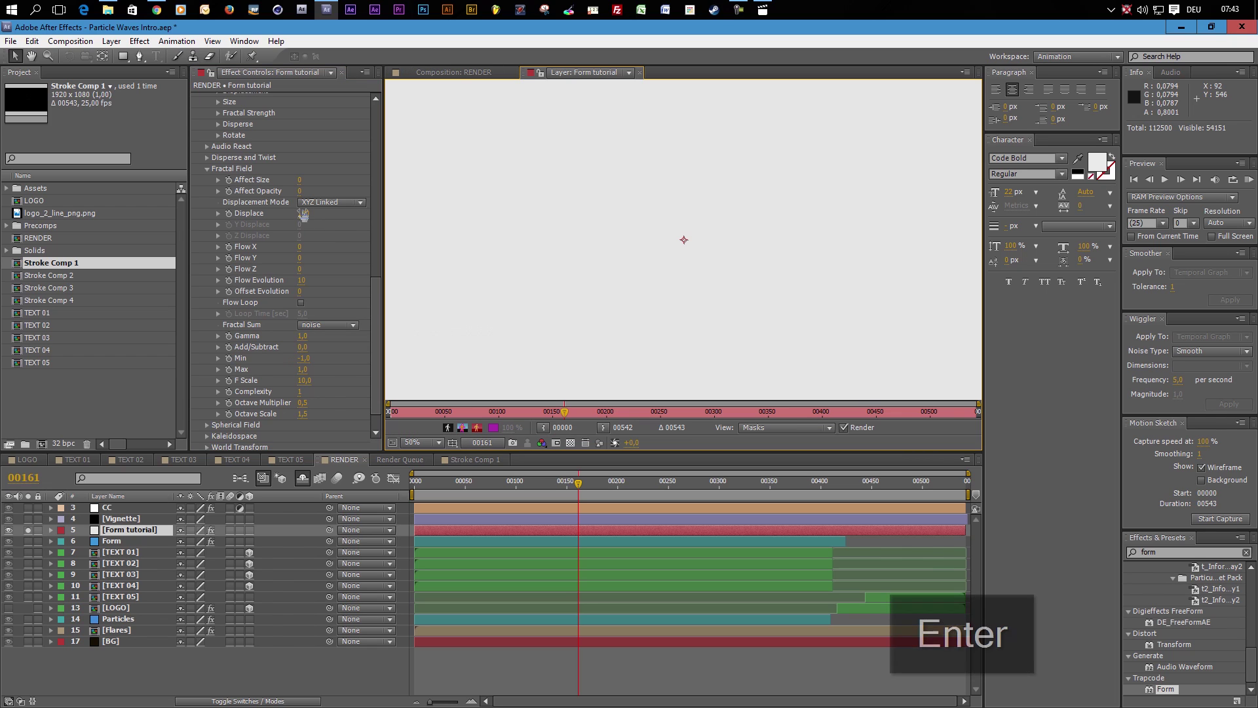
pyautogui.click(306, 214)
pyautogui.write('100')
pyautogui.press('Return')
pyautogui.click(485, 73)
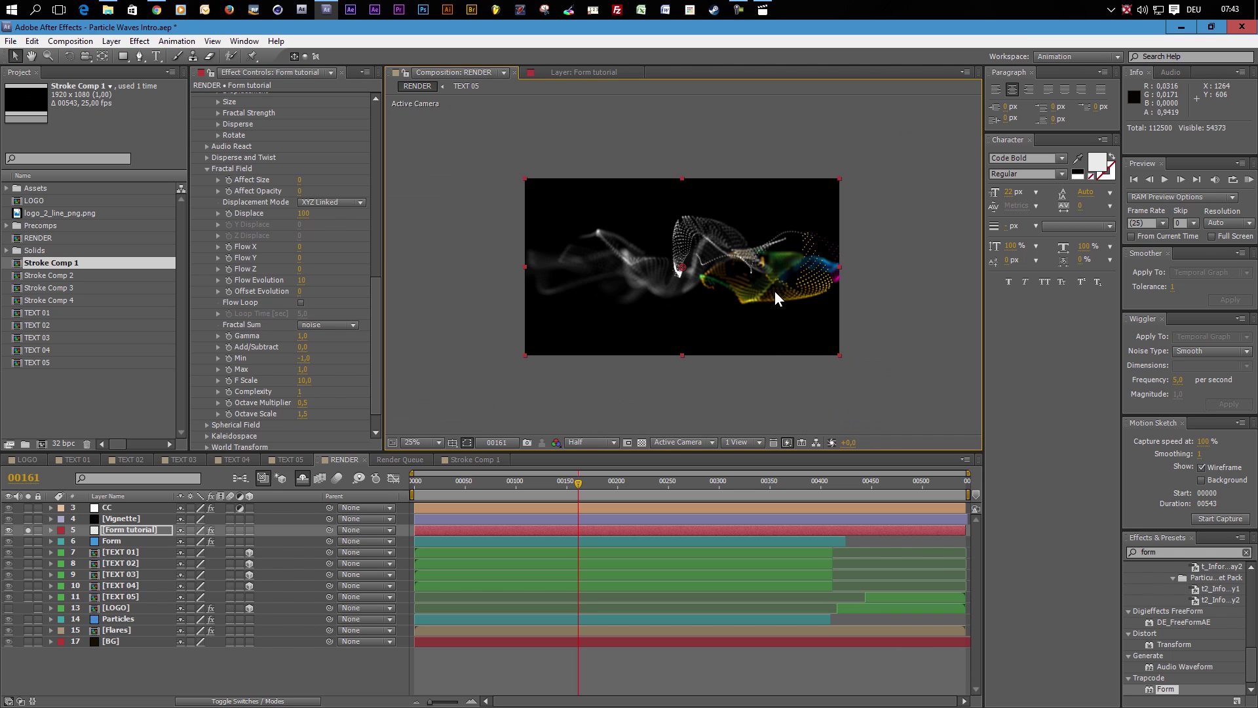
# - Check the shape of the particle wave at frames 219, 256 and 276
pyautogui.click(636, 482)
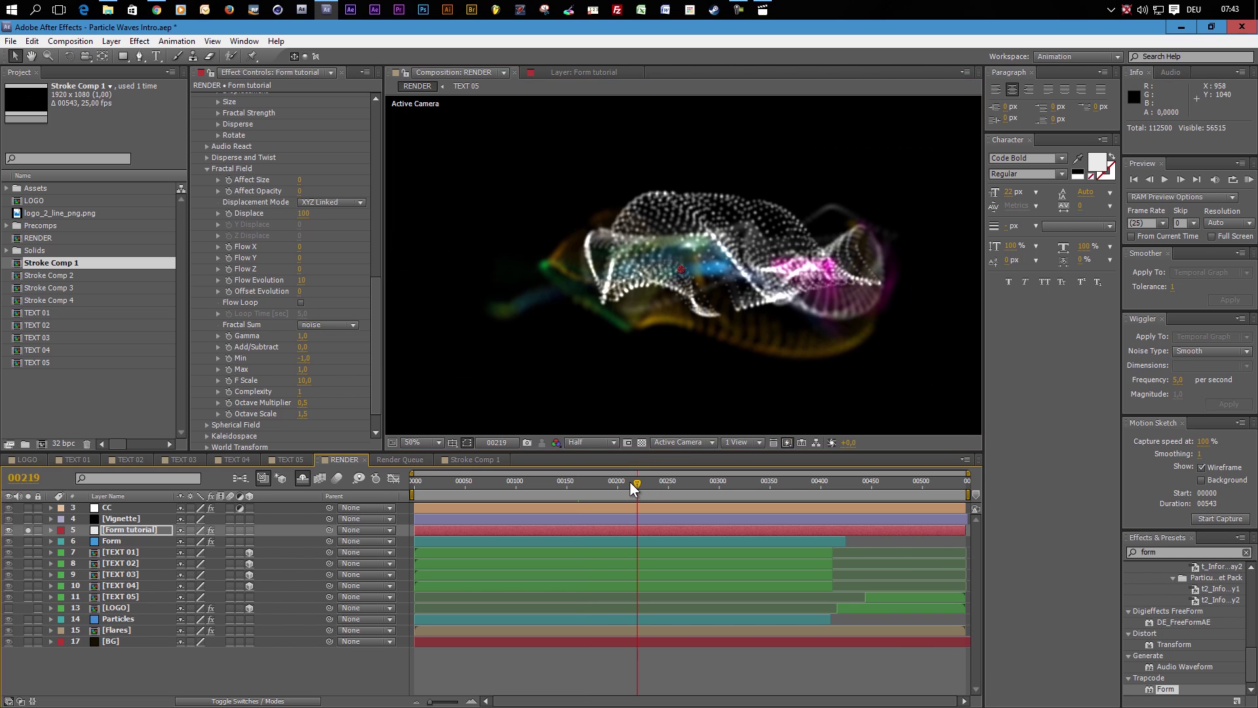
pyautogui.click(674, 486)
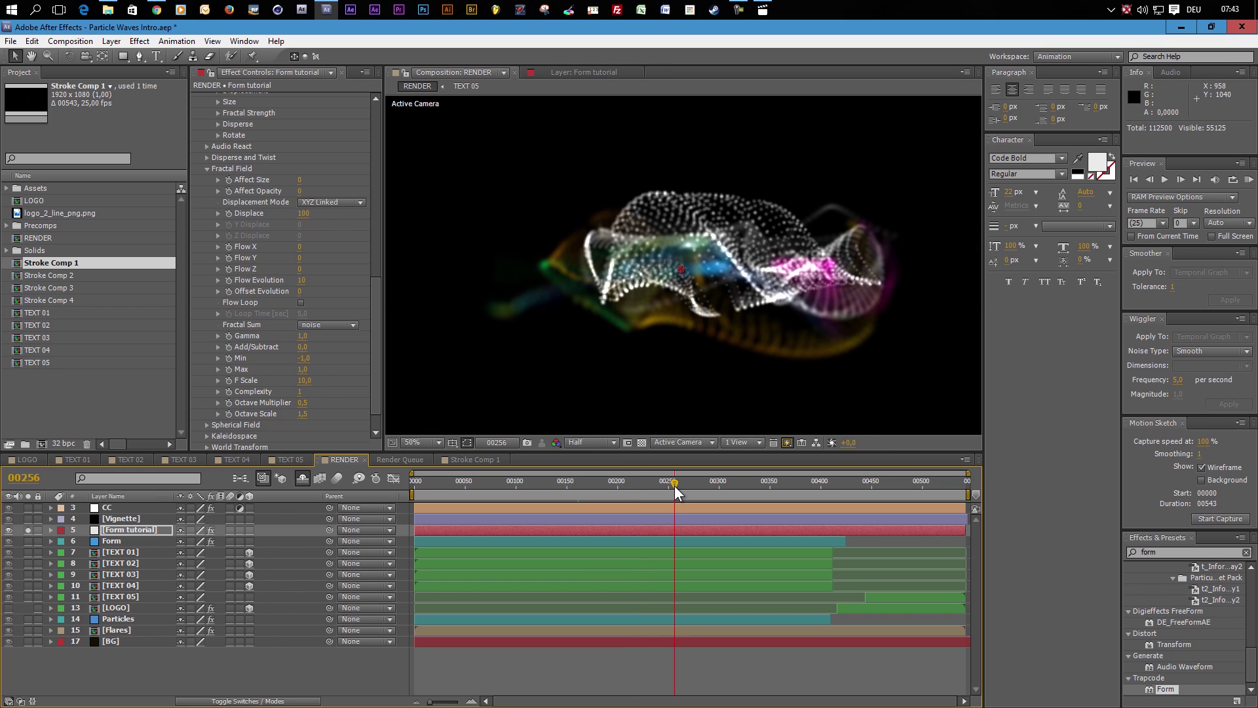
pyautogui.click(695, 486)
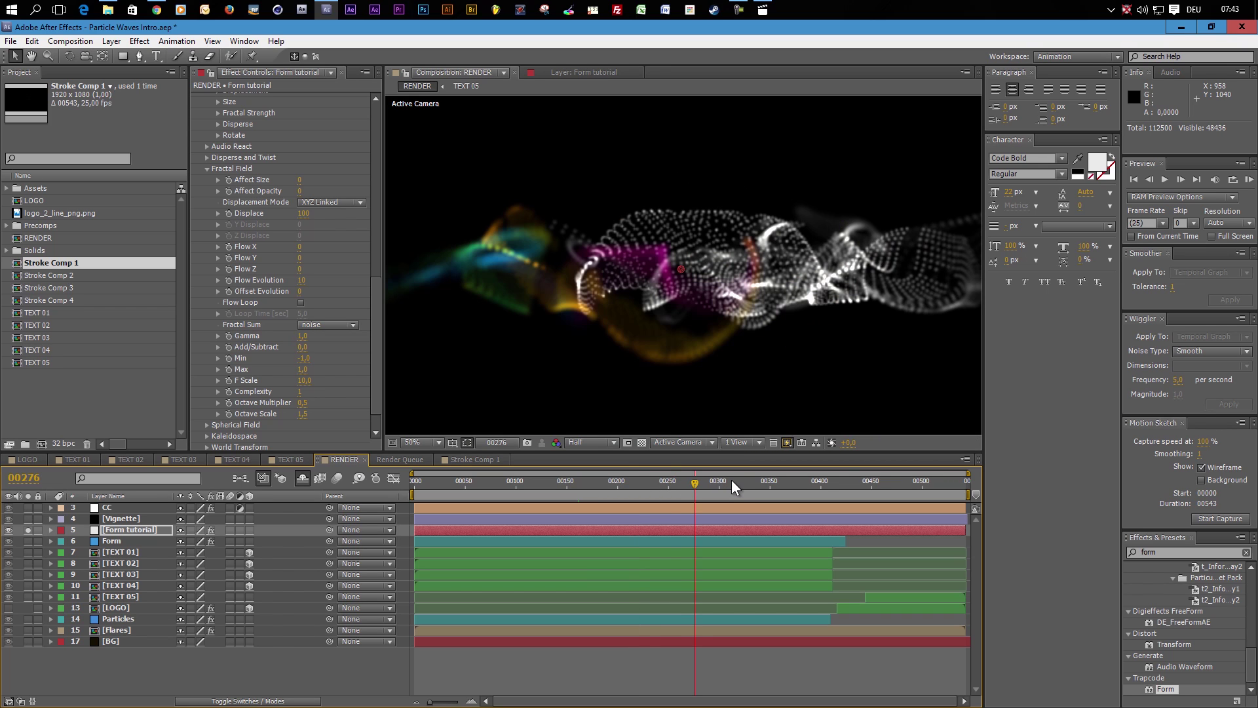
# - Show the hidden shy layers in the RENDER timeline and make the Cam Control layer visible and soloed
pyautogui.click(302, 478)
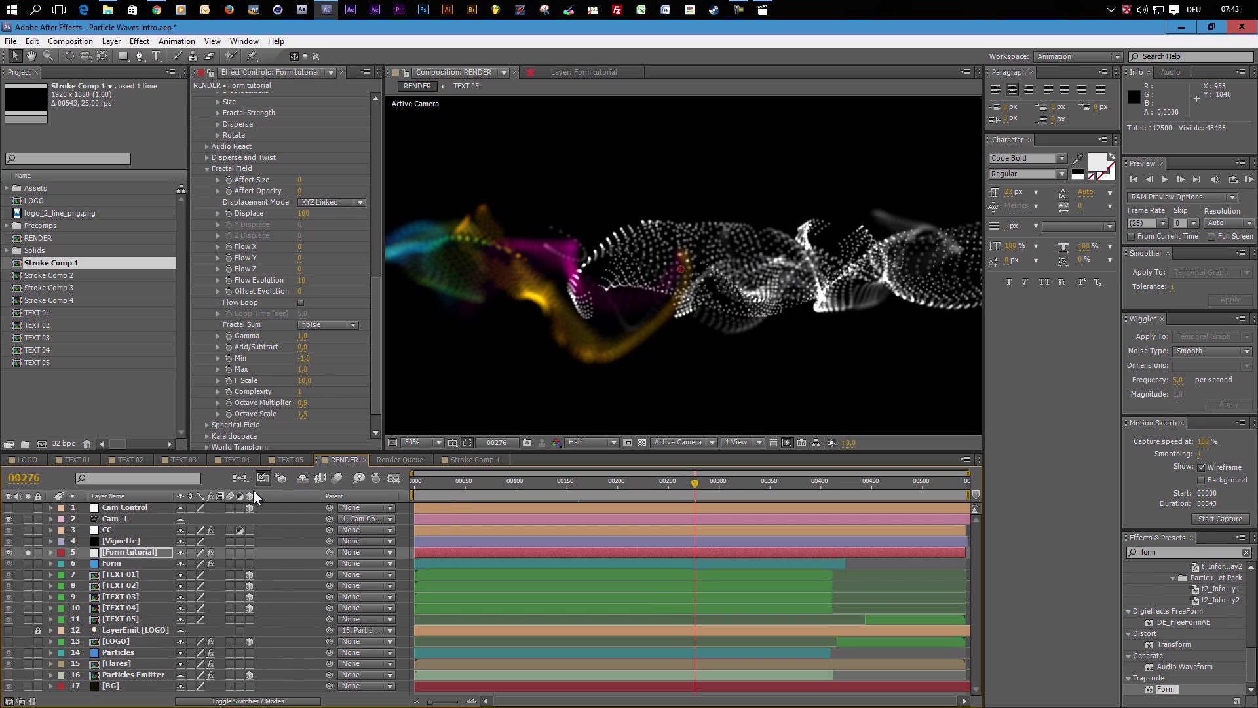
pyautogui.click(115, 516)
pyautogui.click(128, 506)
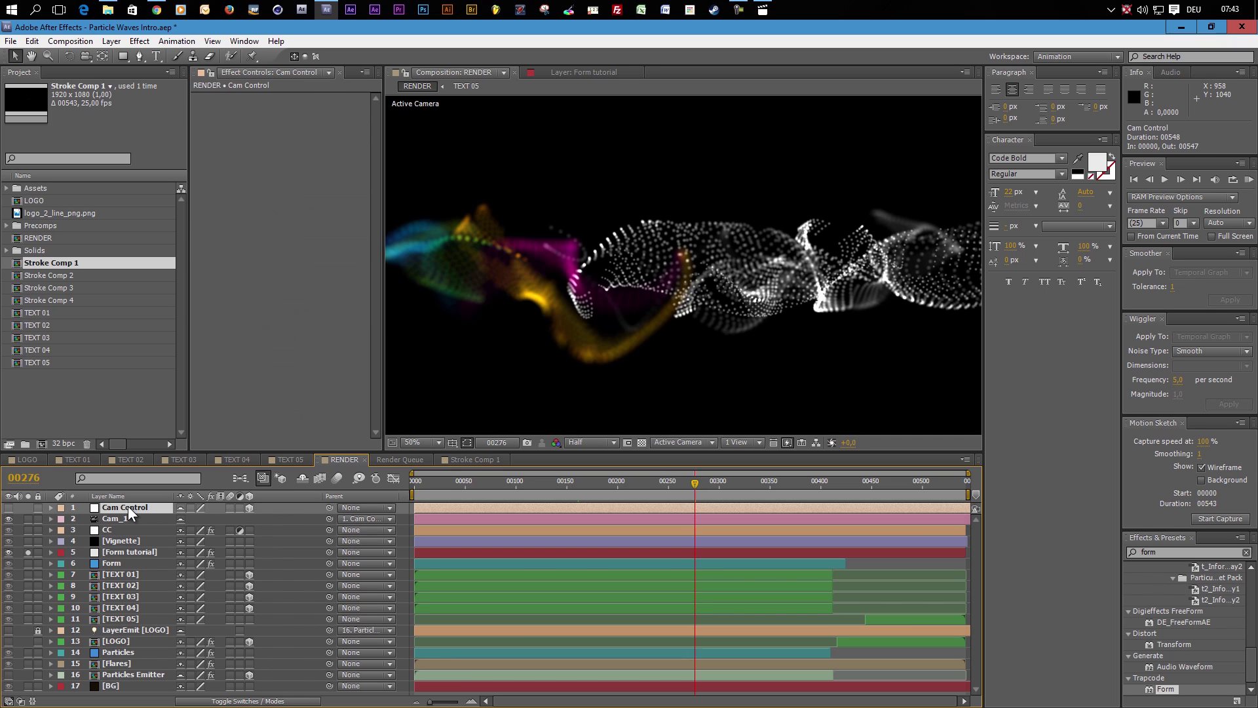
pyautogui.click(8, 508)
pyautogui.scroll(-2, 707, 317)
pyautogui.click(28, 508)
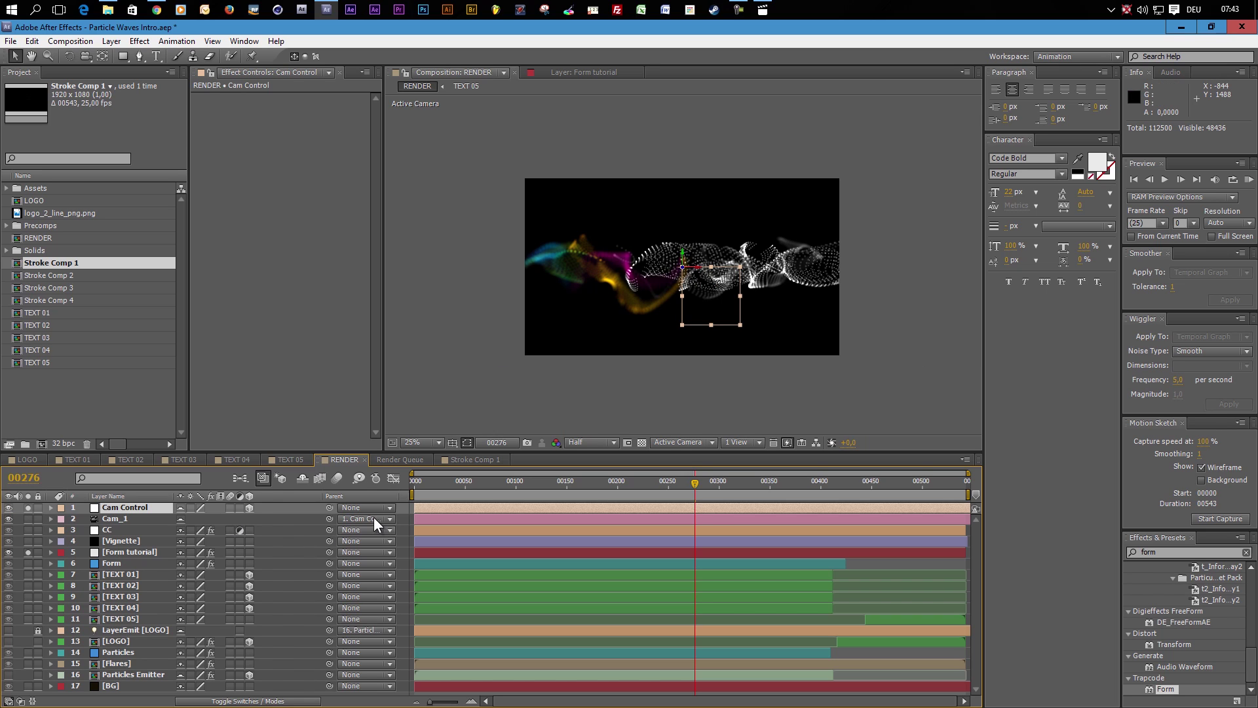
# - Reveal Cam Control's keyframed properties and examine its Y Rotation at frames 0 and 420
pyautogui.press('u')
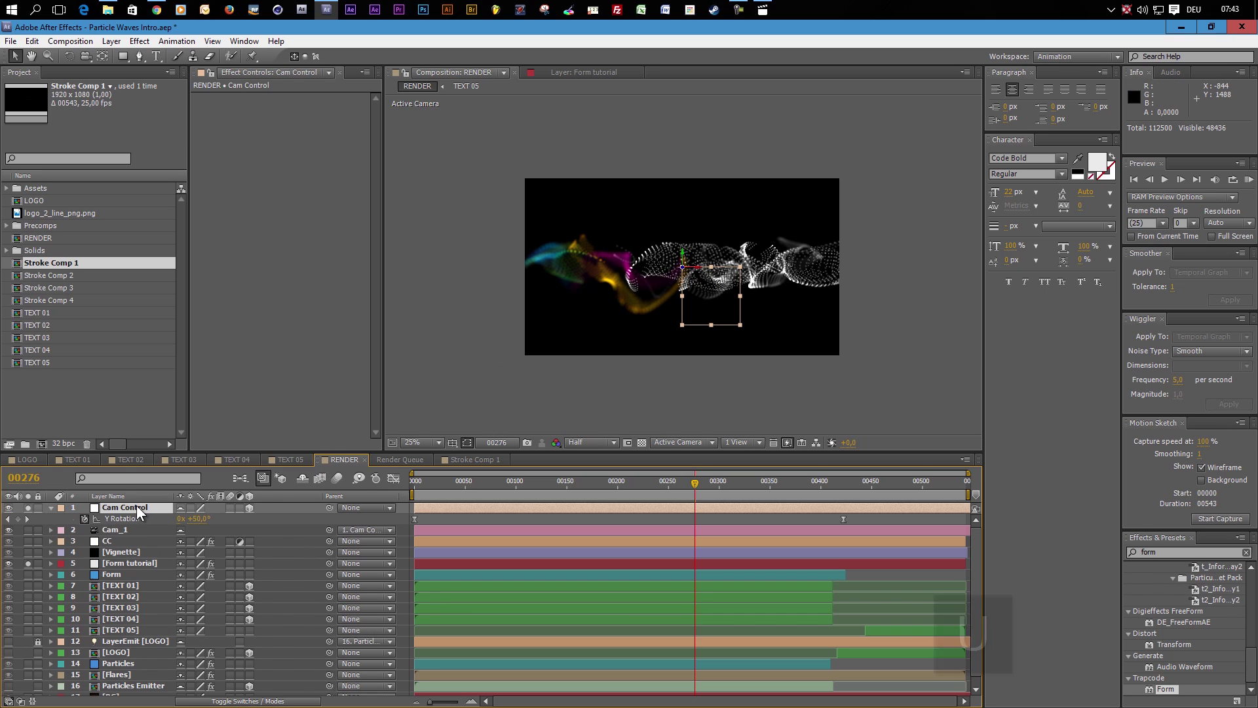
pyautogui.click(406, 493)
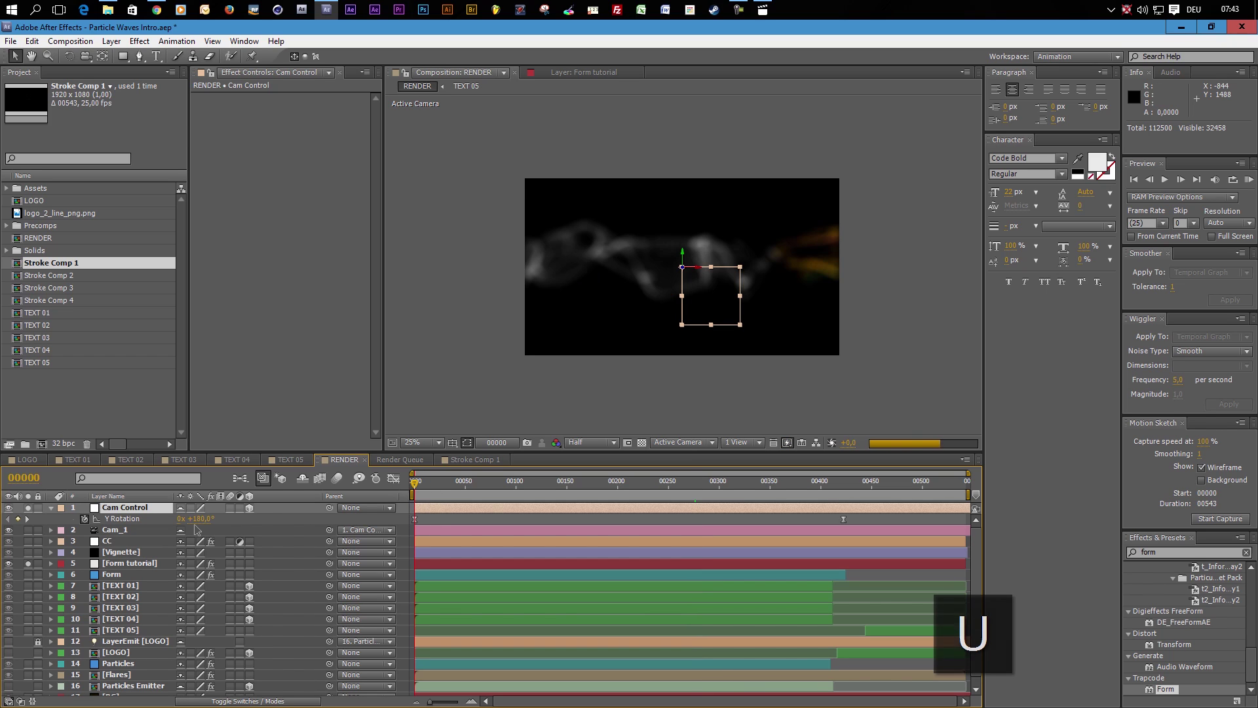
pyautogui.click(844, 483)
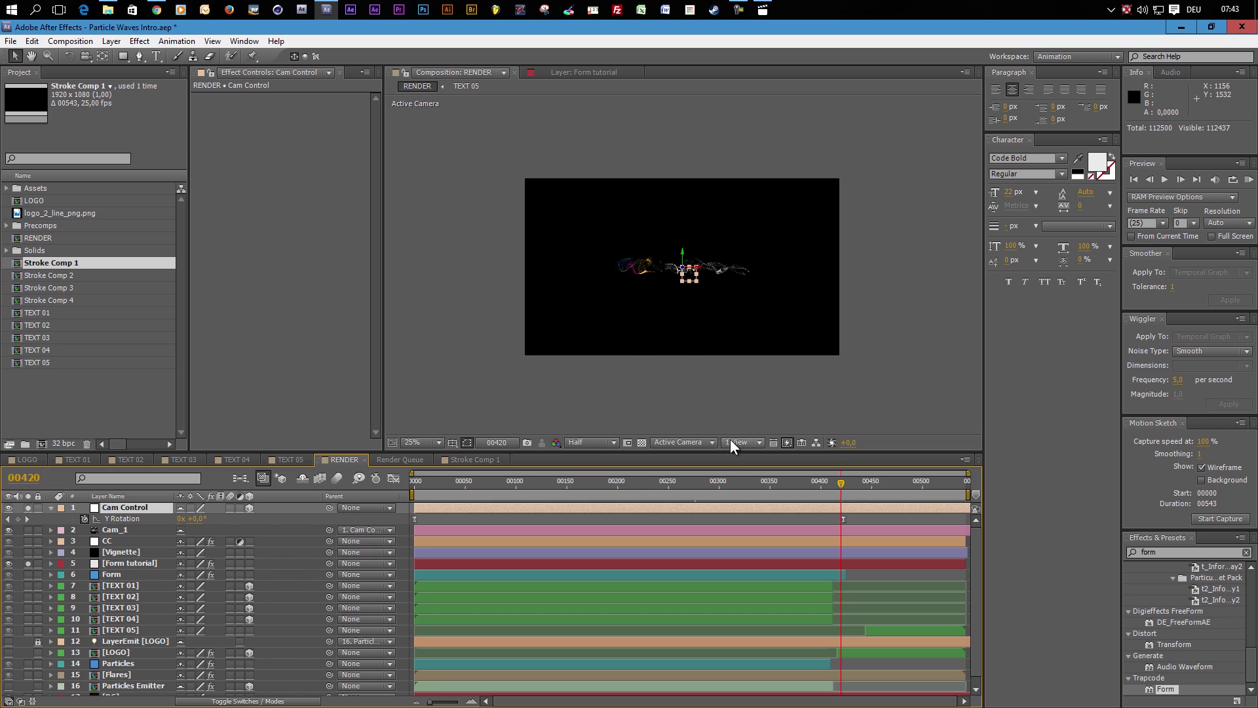
# - Examine Cam_1's path from the top at frames 272 and 127 in a horizontal two-view layout, ending in a single view
pyautogui.click(760, 442)
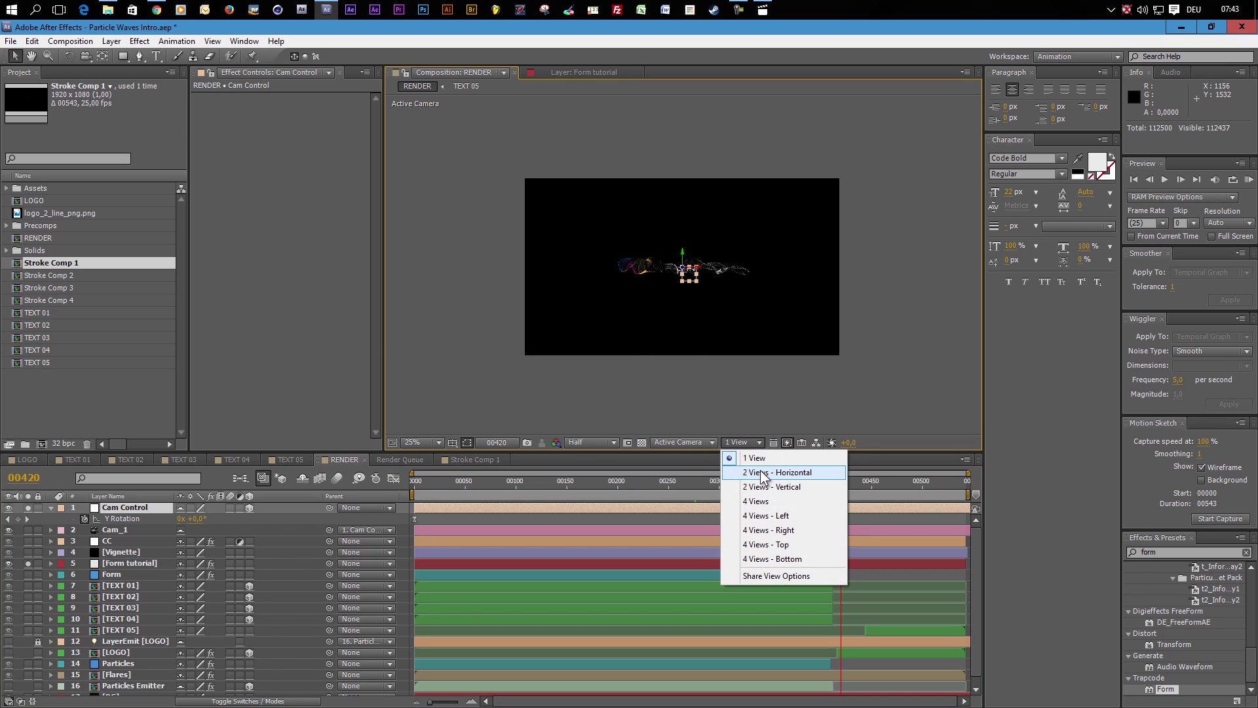
pyautogui.click(762, 473)
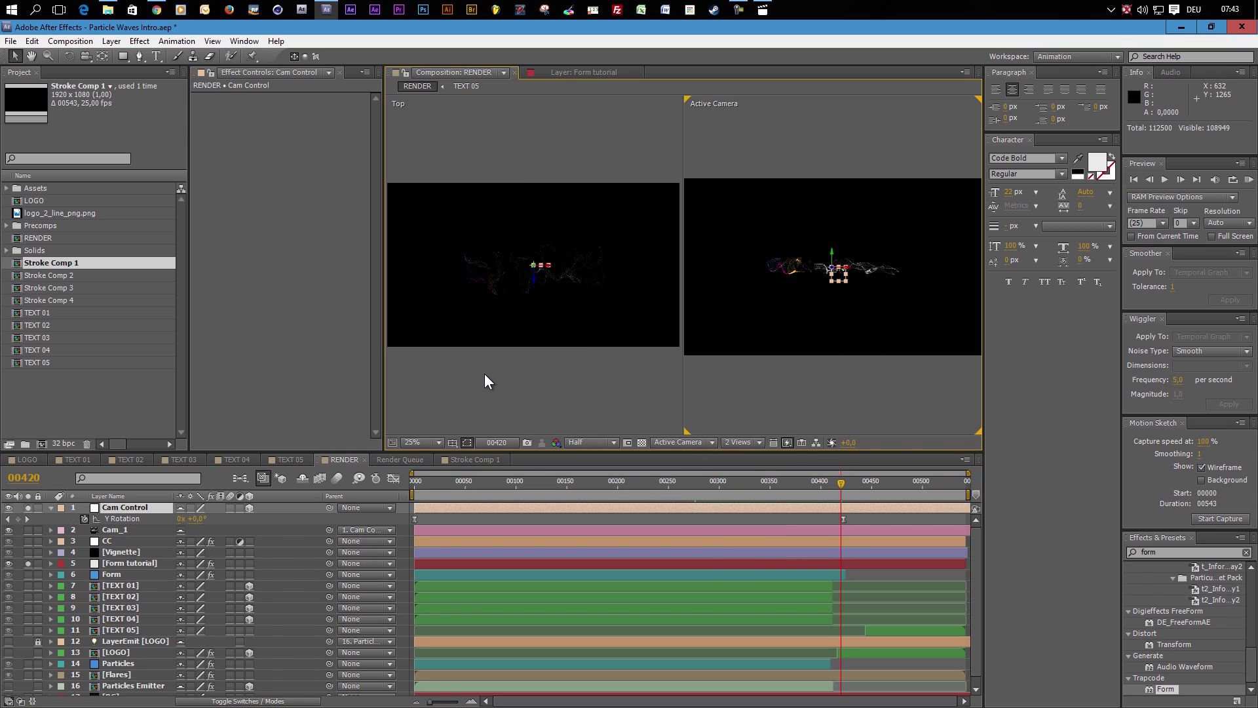
pyautogui.click(116, 528)
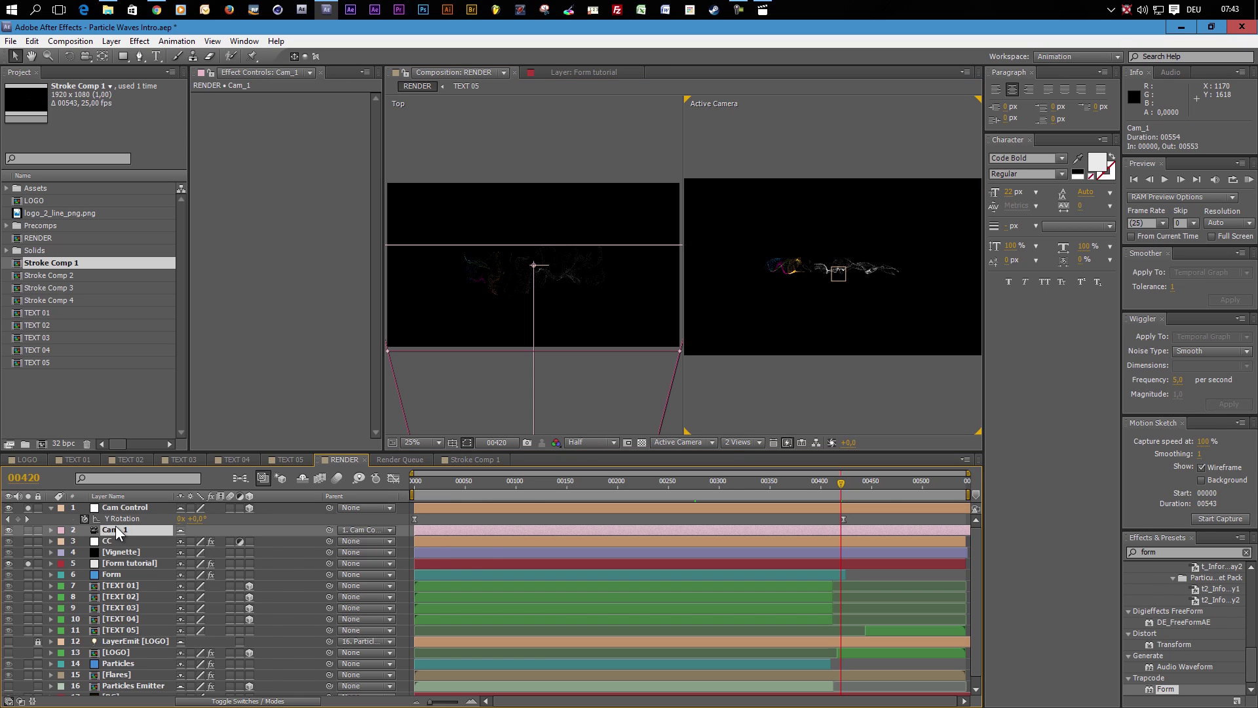
pyautogui.scroll(-2, 567, 344)
pyautogui.click(764, 478)
pyautogui.click(690, 478)
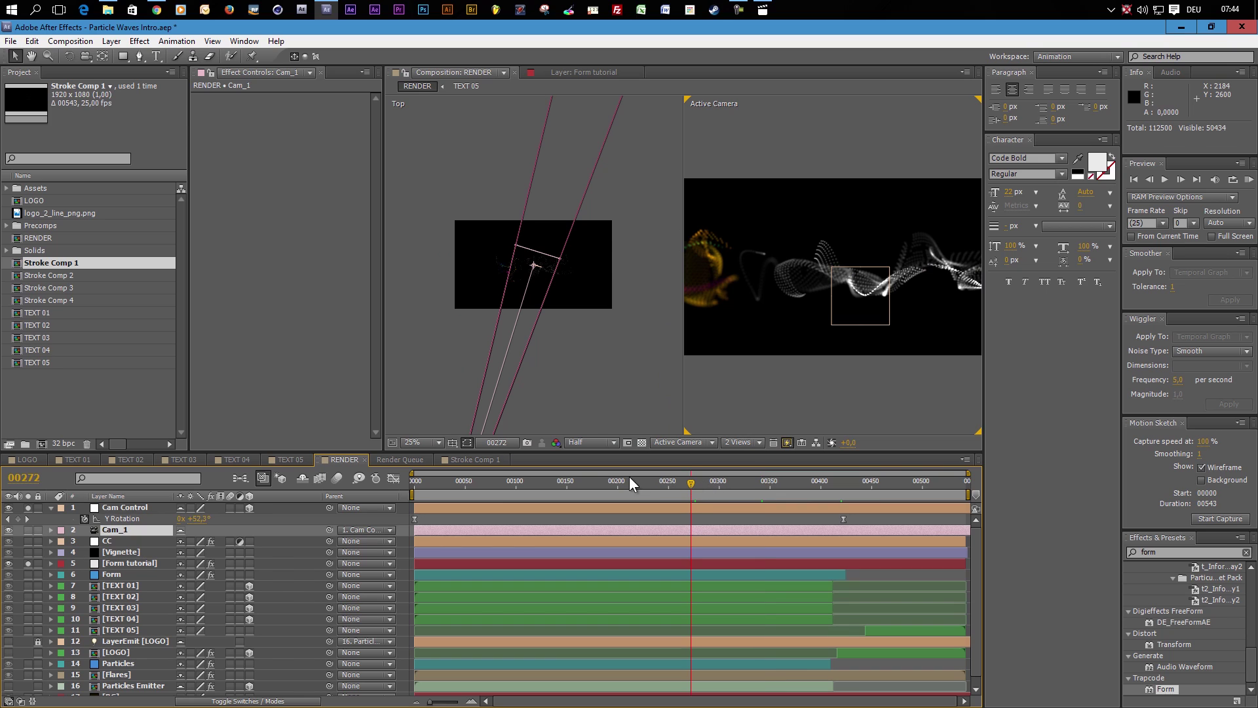
pyautogui.click(544, 482)
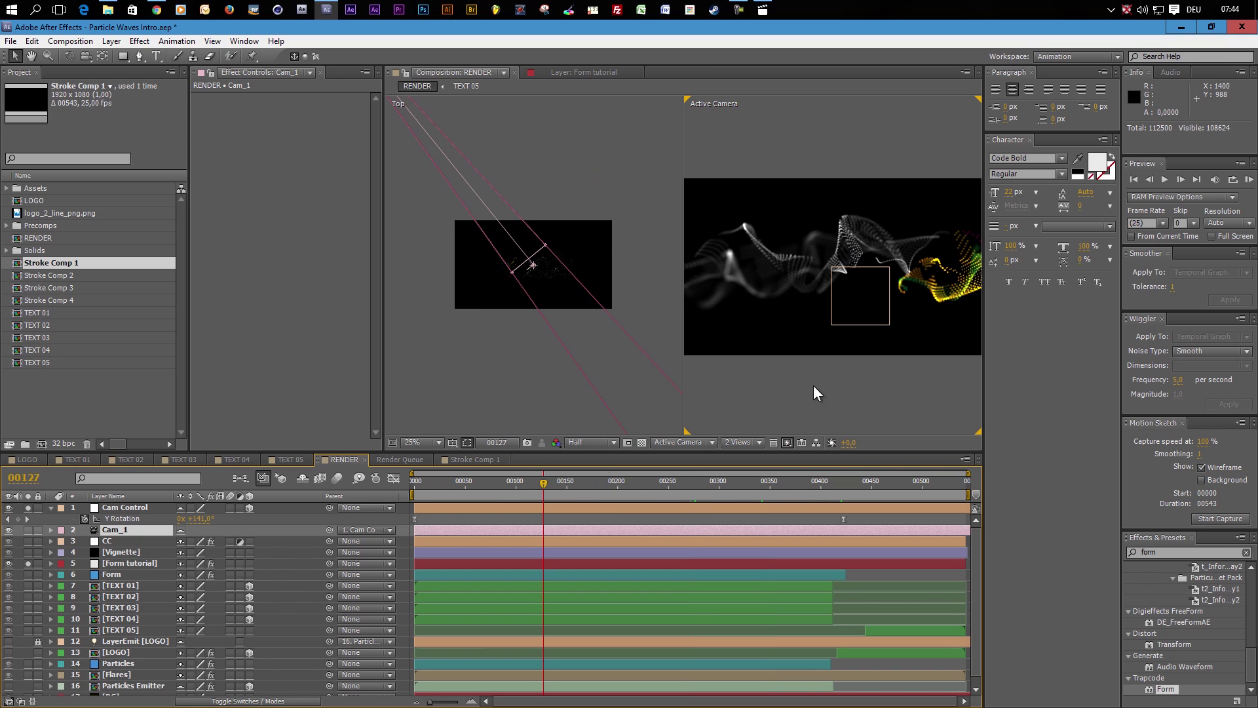
pyautogui.click(725, 442)
pyautogui.click(763, 456)
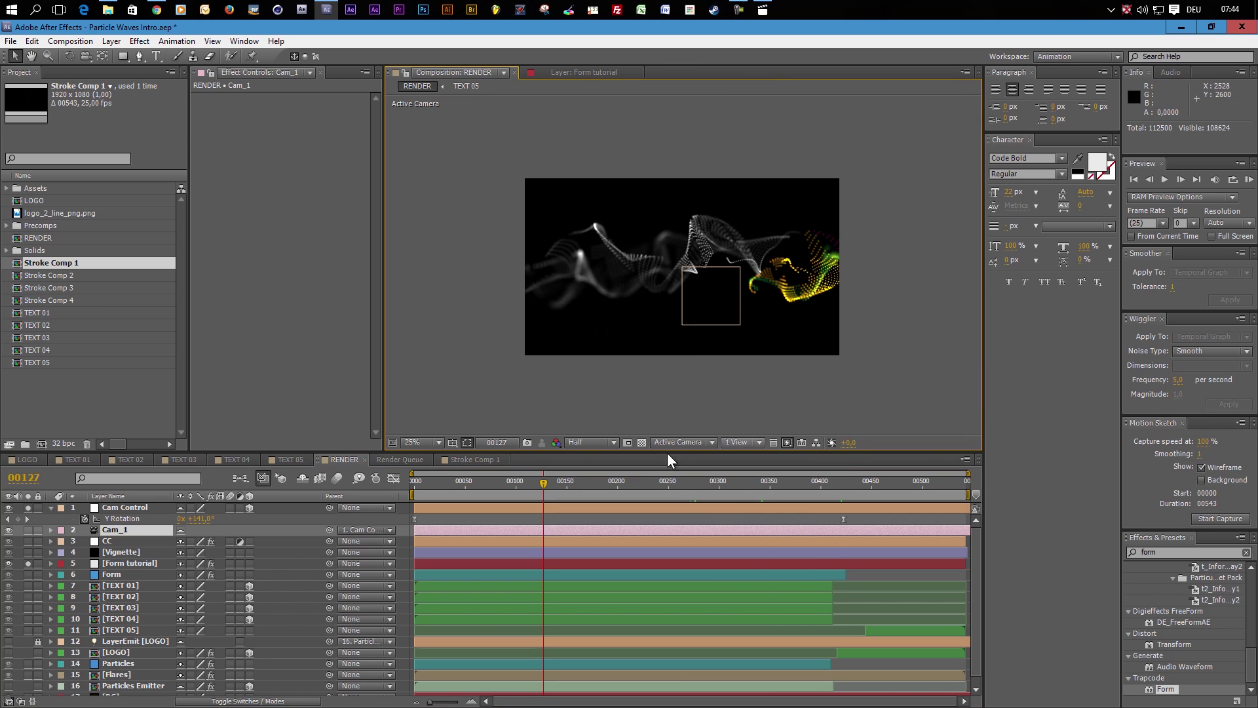
# - Review Cam_1's Camera Settings, including depth of field, accept them unchanged, and collapse Cam Control with its solo off
pyautogui.click(108, 529)
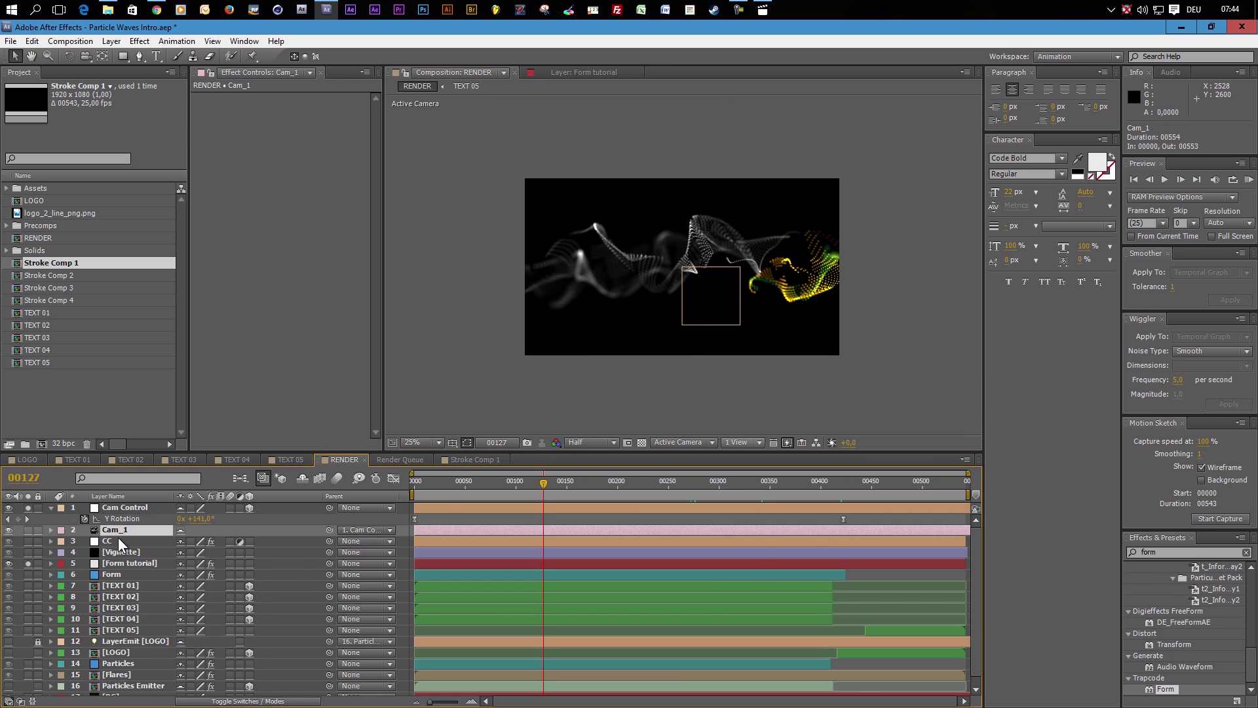
pyautogui.click(70, 41)
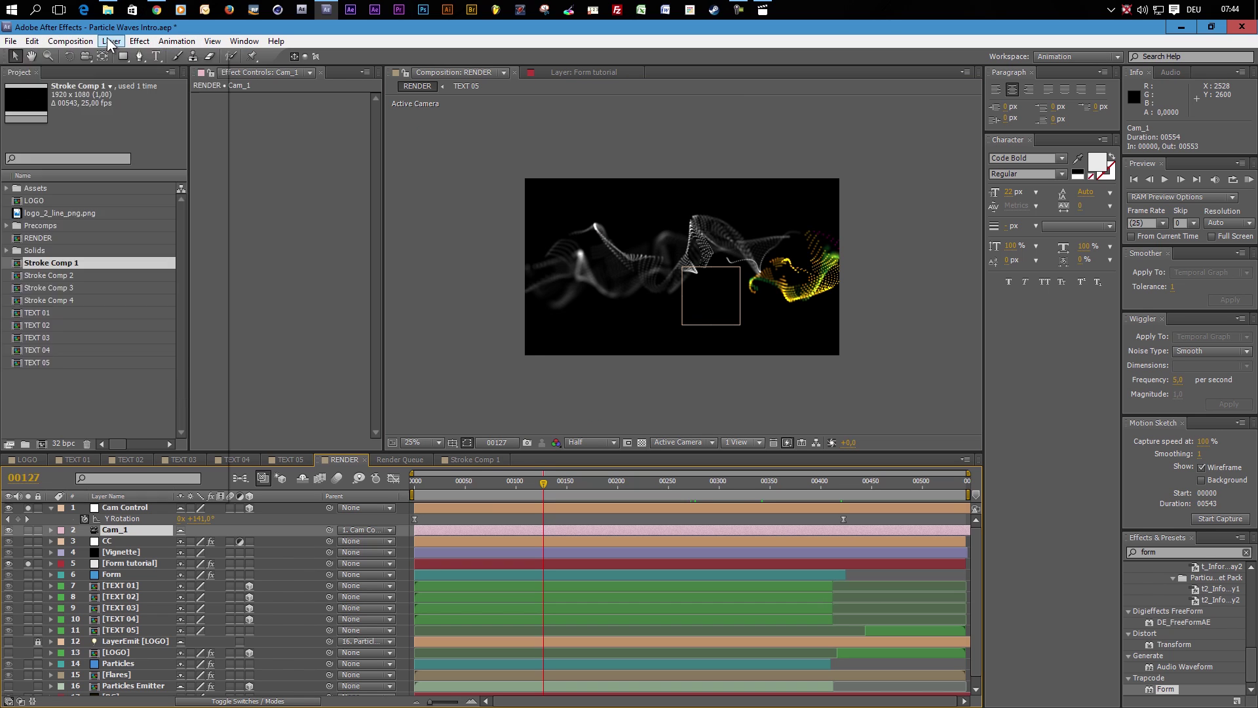
pyautogui.click(112, 41)
pyautogui.click(85, 70)
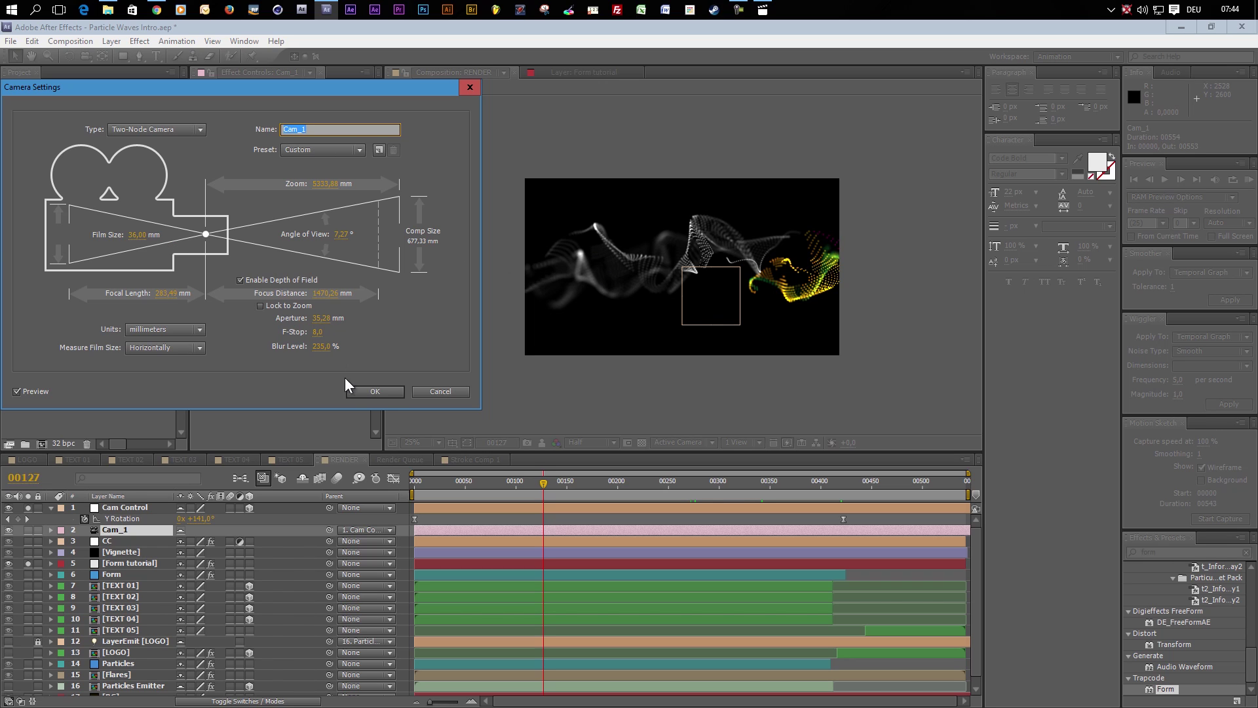
pyautogui.click(384, 393)
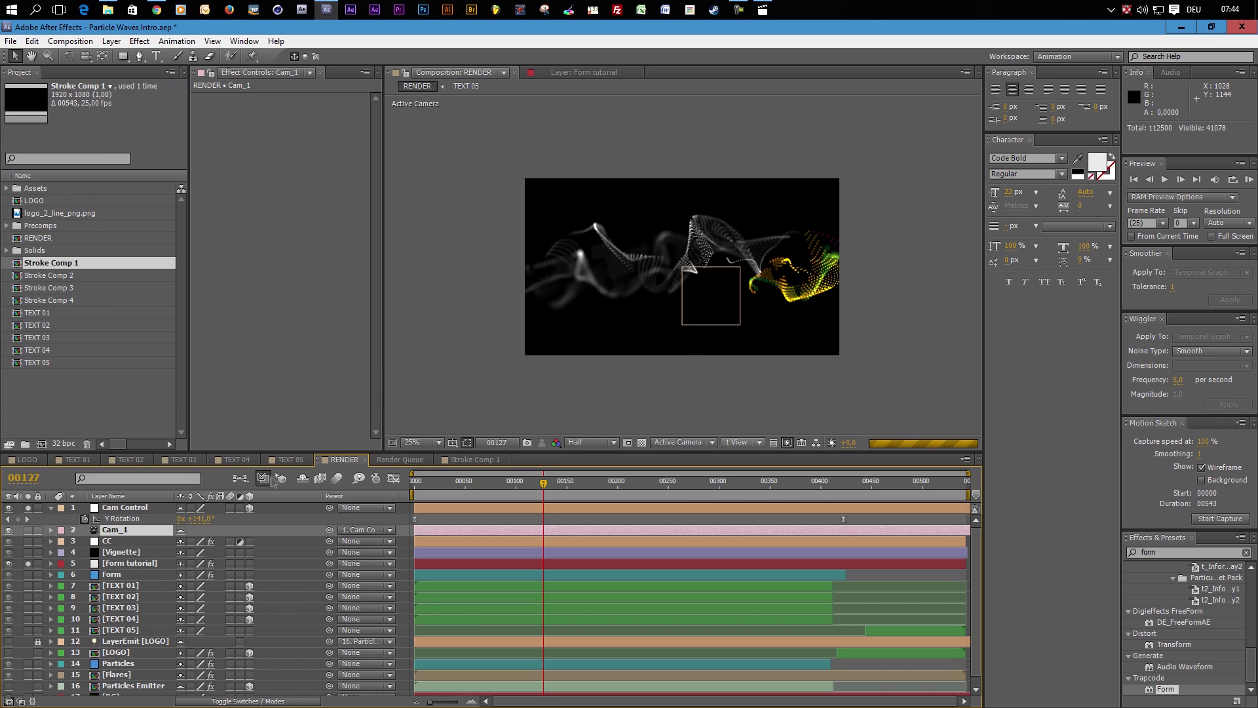
pyautogui.click(49, 507)
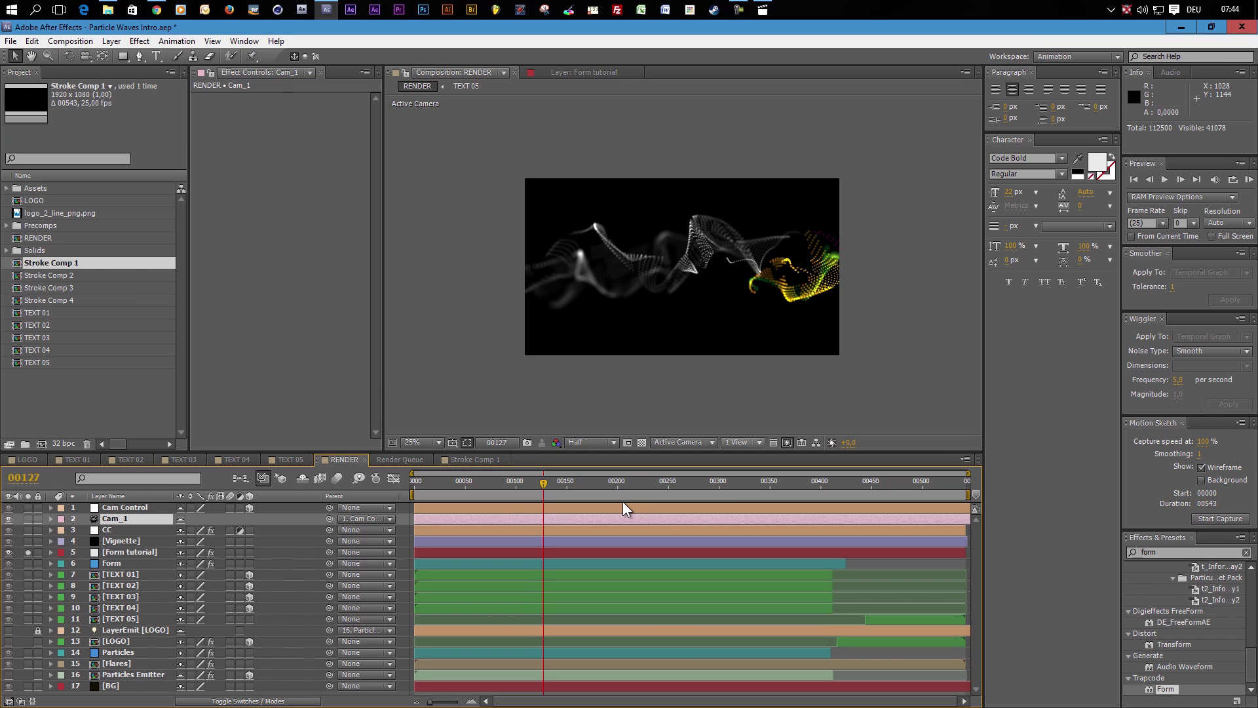
# - Keyframe the Form tutorial layer's Base Form X Rotation from 90° at frame 413 to 0° at frame 451
pyautogui.click(834, 483)
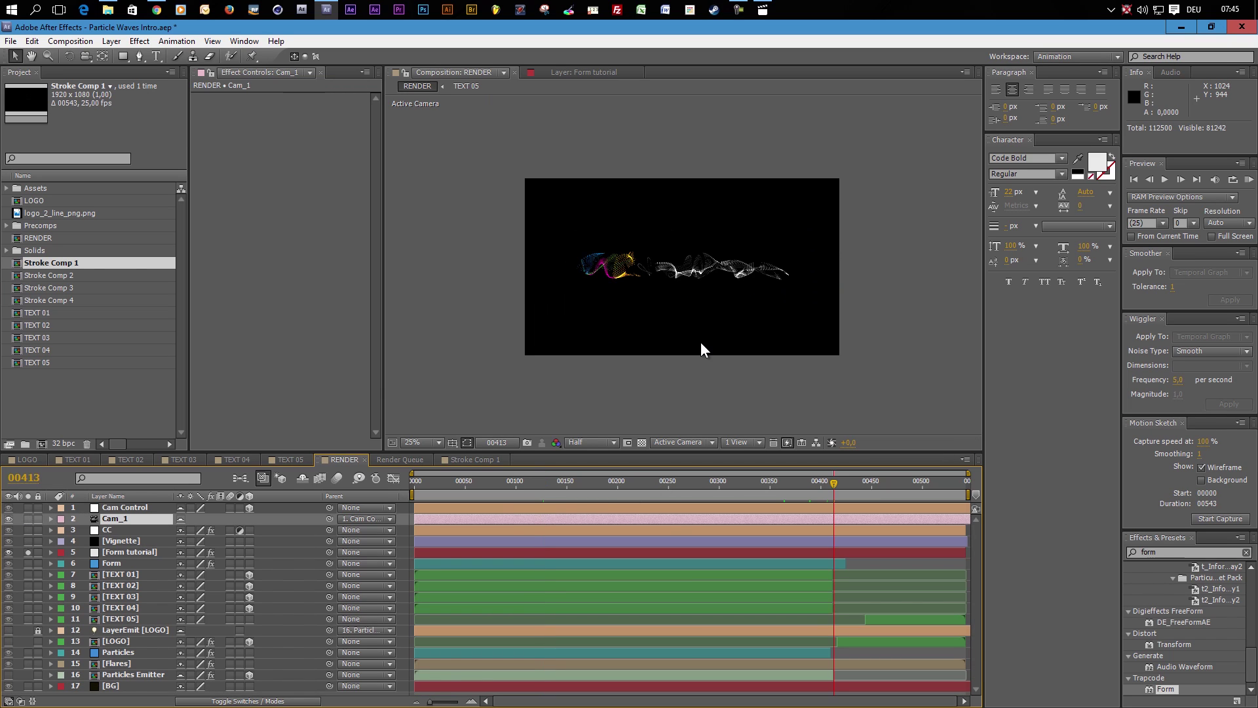
pyautogui.click(147, 552)
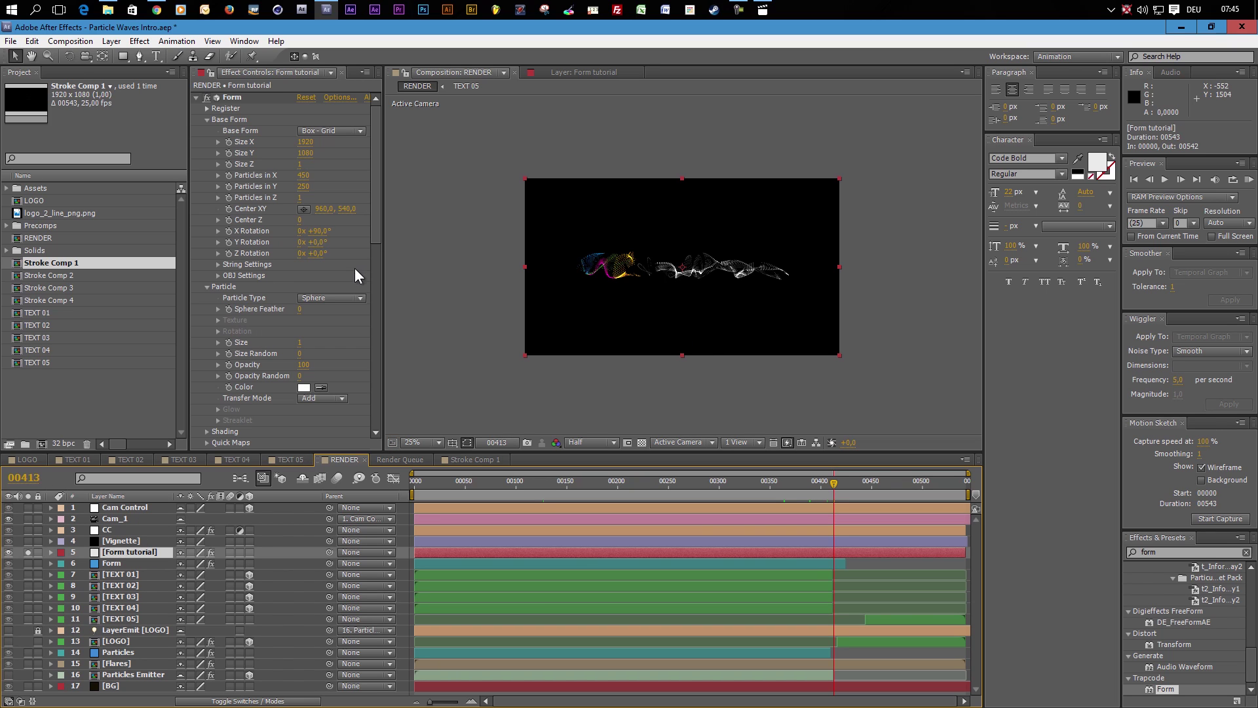
pyautogui.click(228, 231)
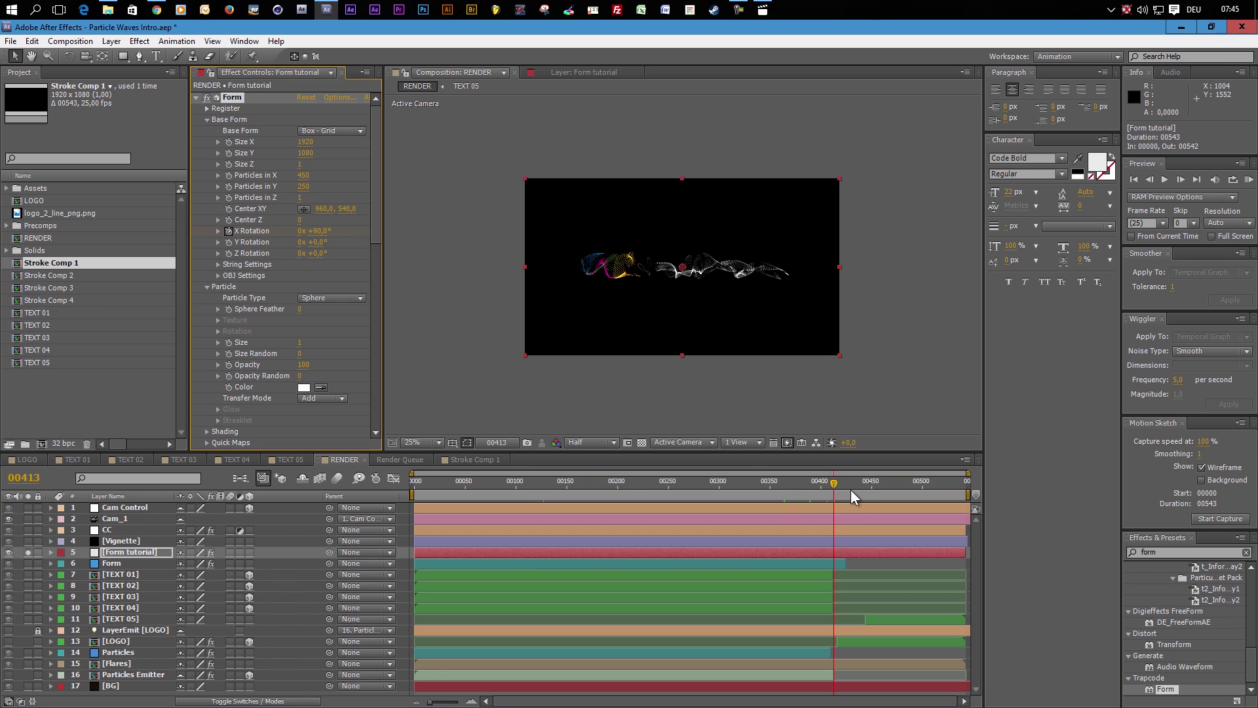
pyautogui.press('u')
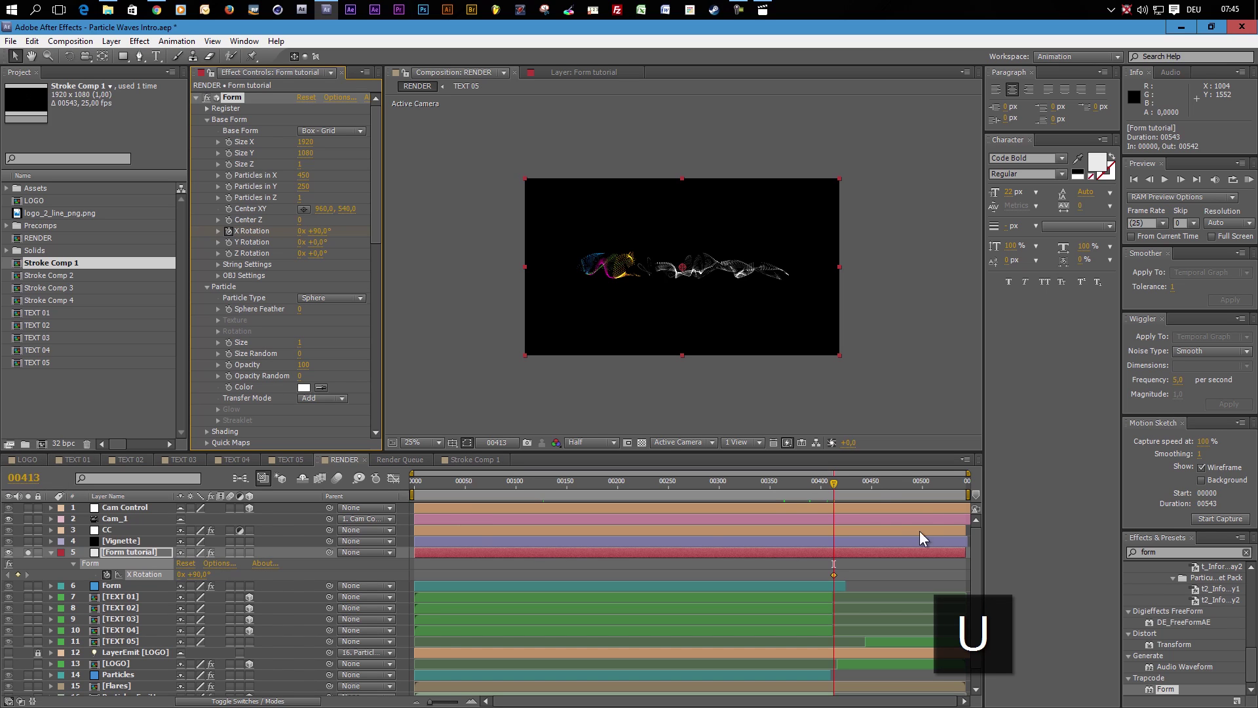
pyautogui.click(872, 486)
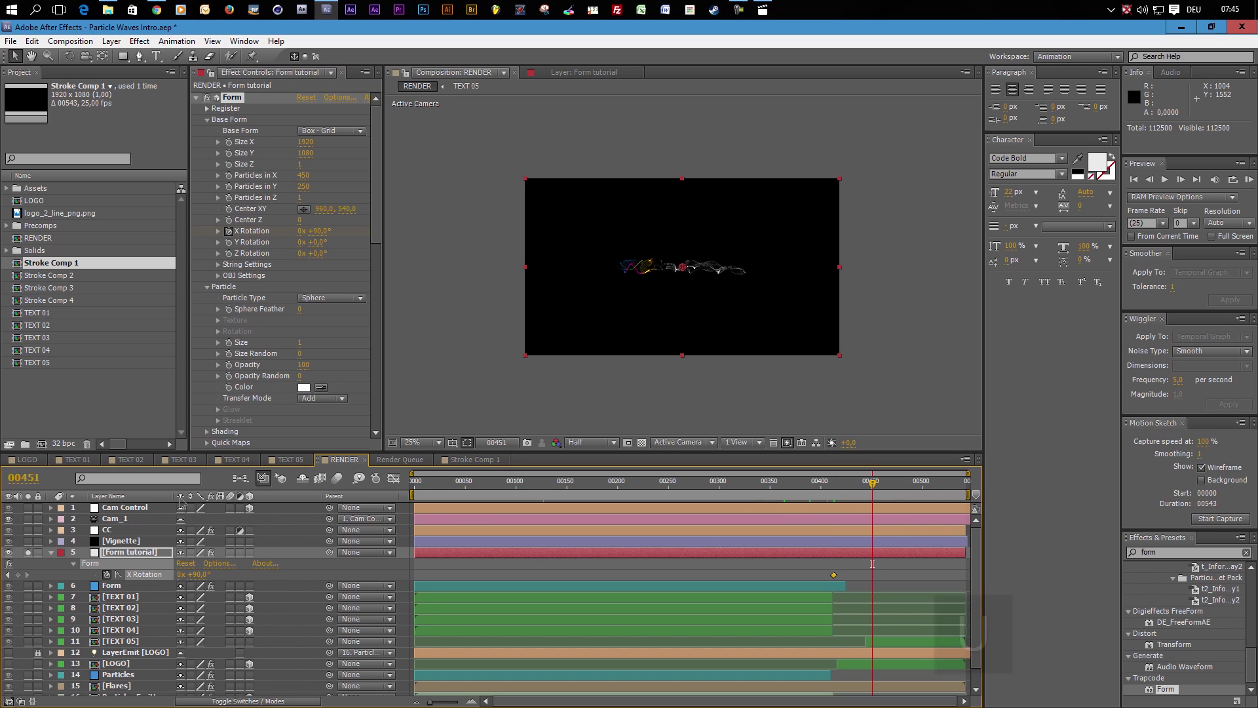
pyautogui.click(323, 232)
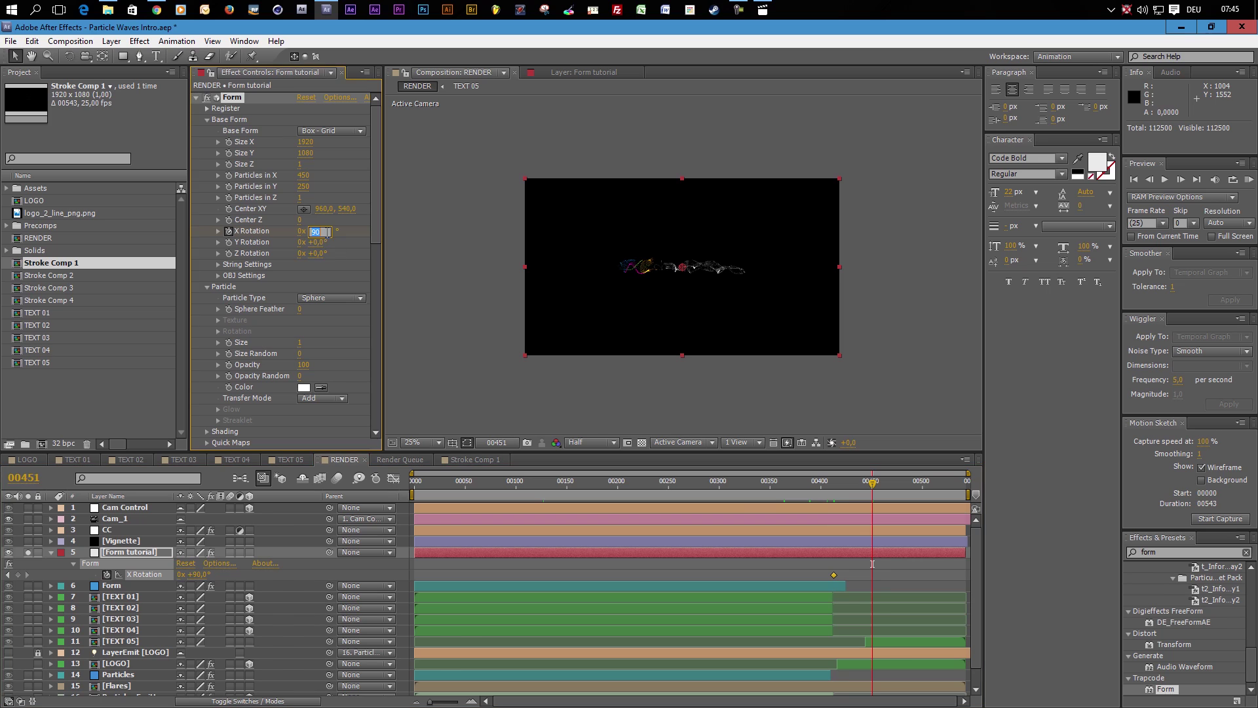
pyautogui.write('0')
pyautogui.press('Return')
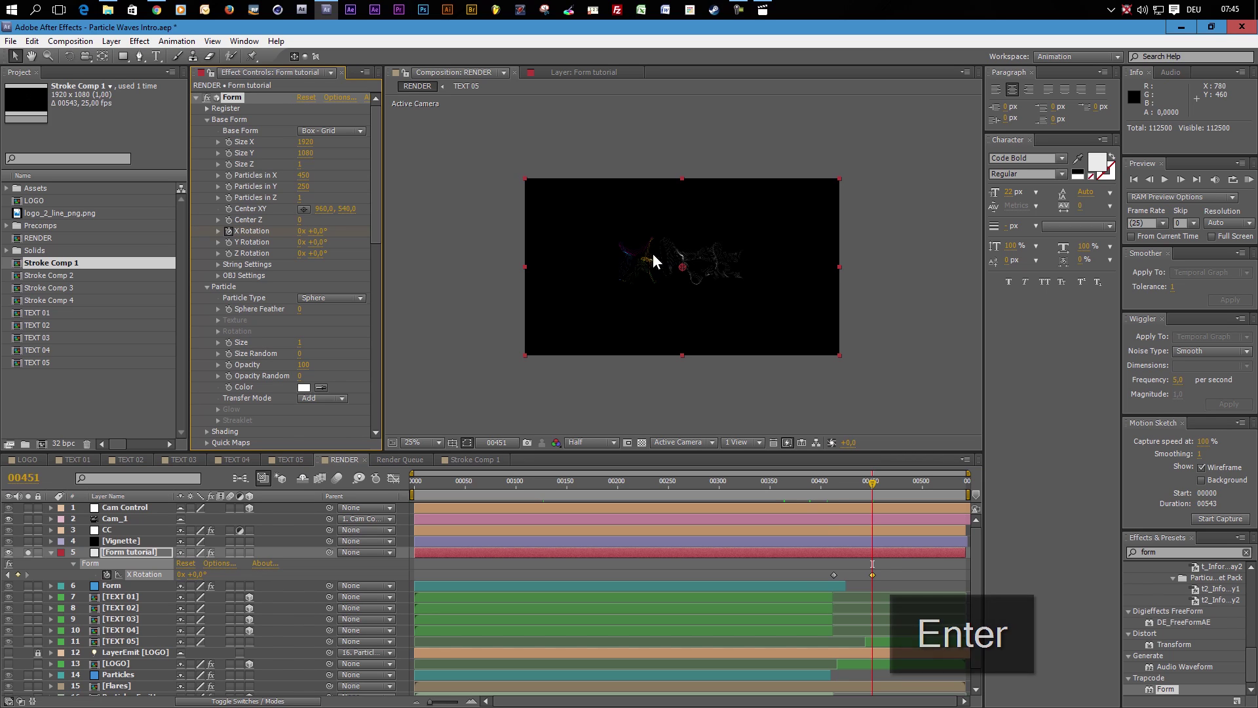
# - Apply Easy Ease to both X Rotation keyframes and check their curve in the Graph Editor
pyautogui.moveTo(887, 571); pyautogui.dragTo(803, 576)
pyautogui.rightClick(835, 575)
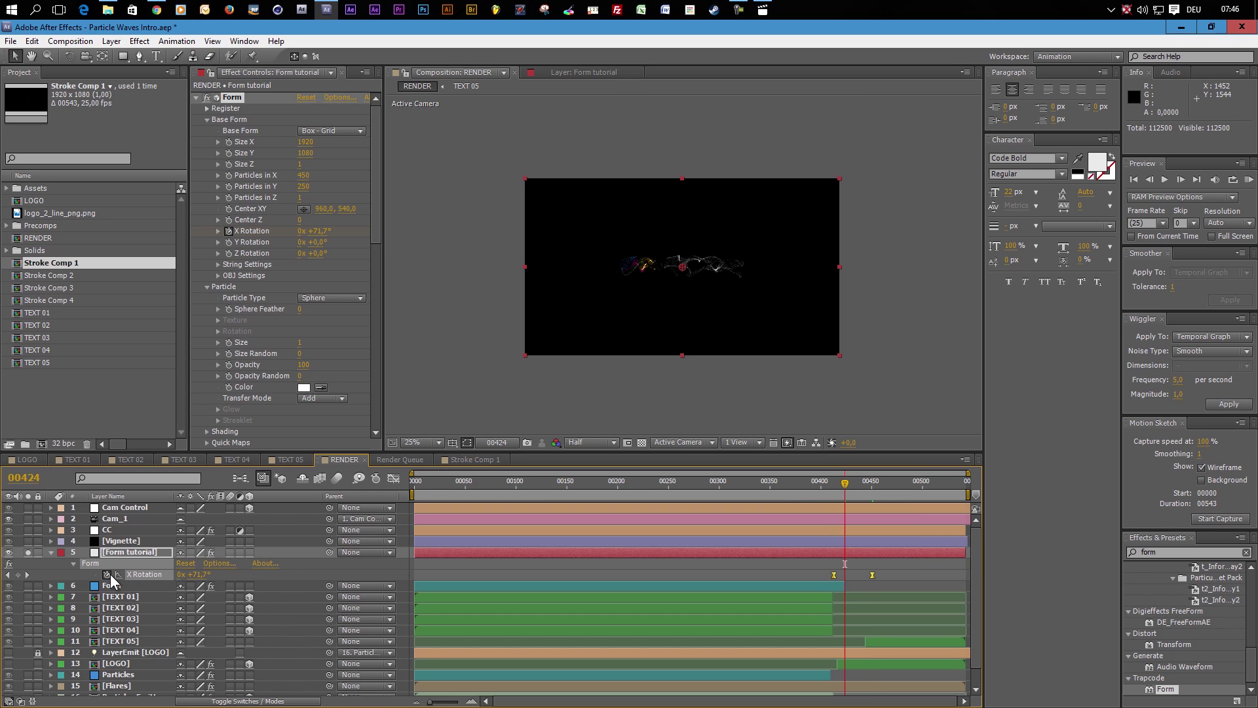
pyautogui.click(116, 575)
pyautogui.click(393, 478)
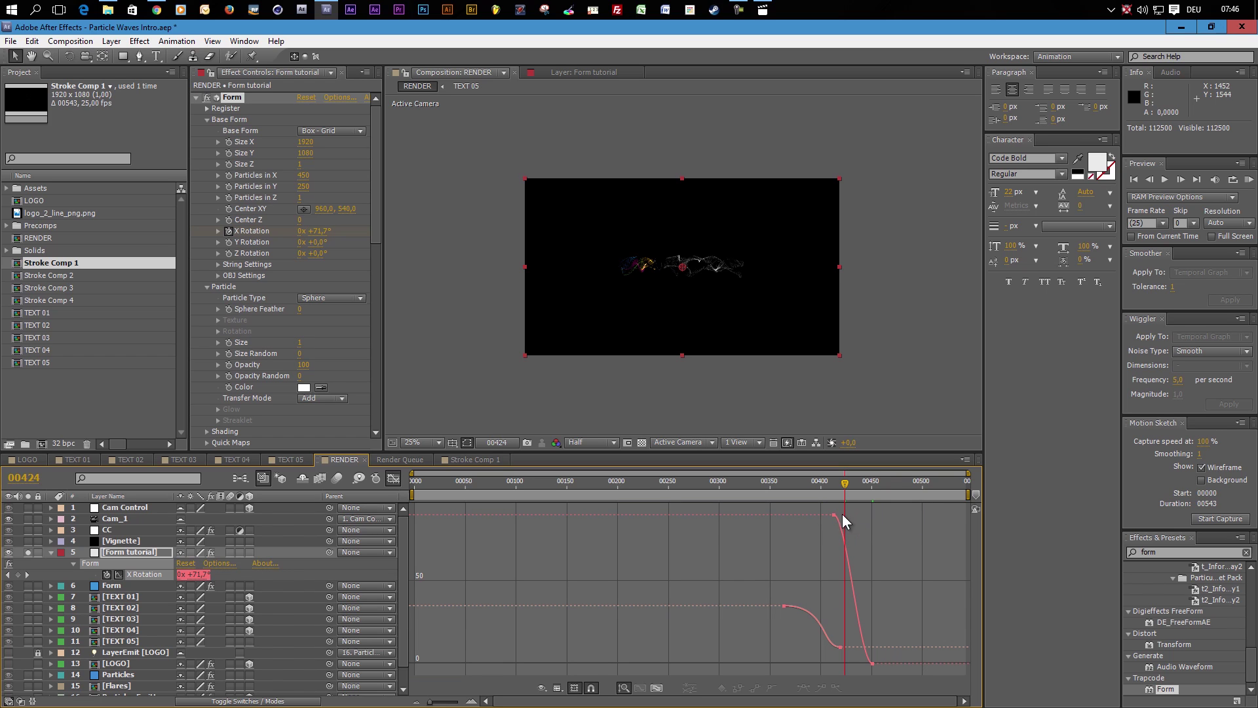
pyautogui.moveTo(834, 515)
pyautogui.click(392, 479)
# - Start keyframing Form tutorial's Fractal Field Displace with 100 at frame 432 and reveal its keyframes in the timeline
pyautogui.click(835, 482)
pyautogui.moveTo(843, 481)
pyautogui.mouseDown()
pyautogui.moveTo(879, 486)
pyautogui.moveTo(835, 487)
pyautogui.moveTo(866, 490)
pyautogui.moveTo(851, 493)
pyautogui.mouseUp()
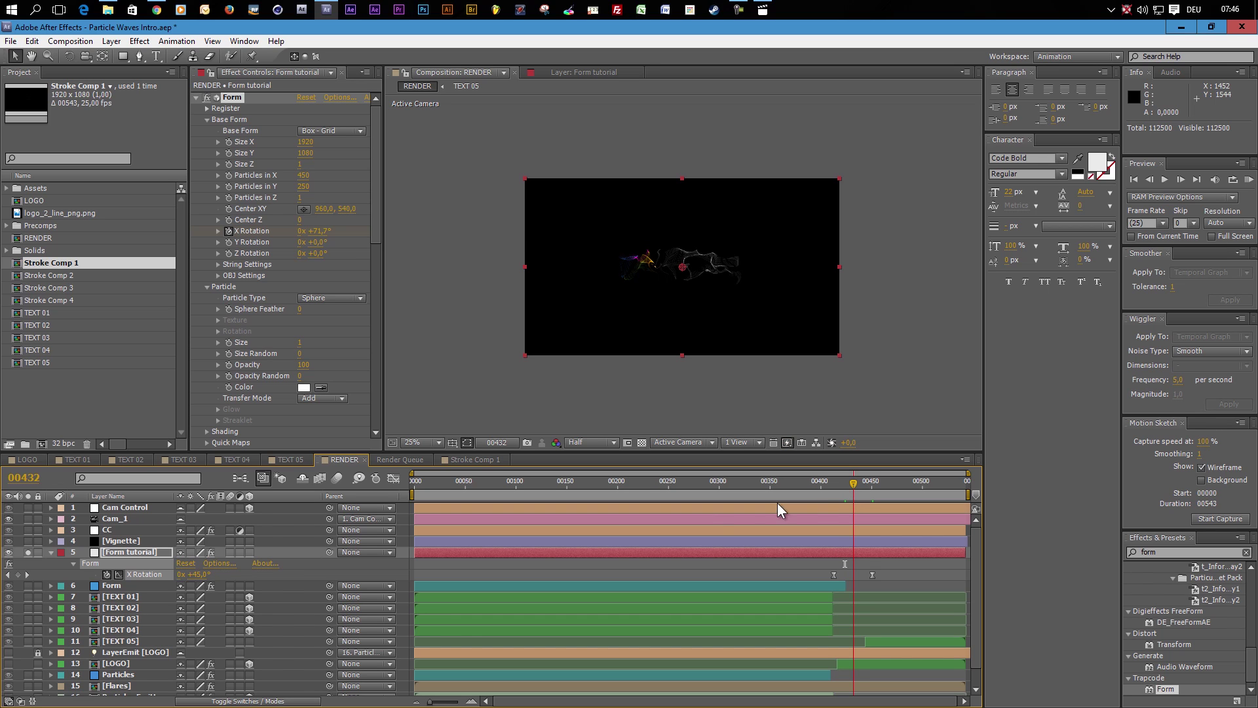
pyautogui.click(140, 550)
pyautogui.scroll(-4, 281, 292)
pyautogui.scroll(-6, 281, 293)
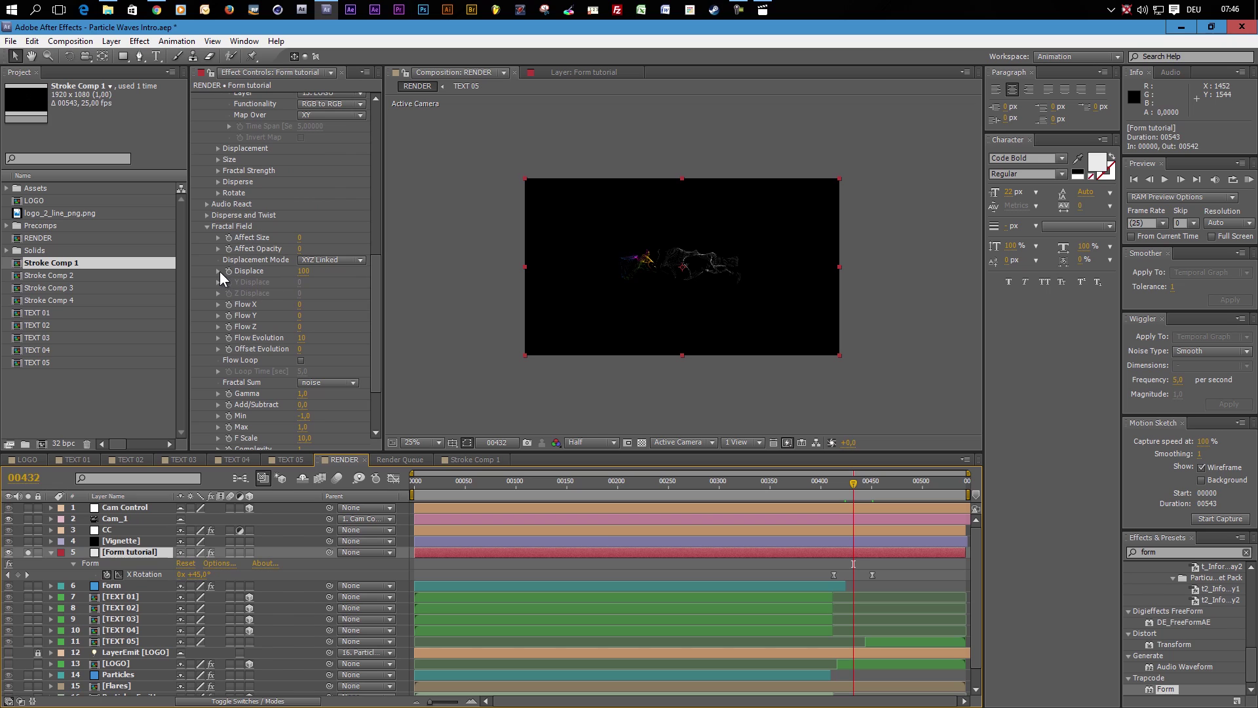
pyautogui.click(228, 271)
pyautogui.press('u')
pyautogui.press('u')
# - Set the Fractal Field Displace to 0 at frame 451
pyautogui.moveTo(856, 484); pyautogui.dragTo(872, 481)
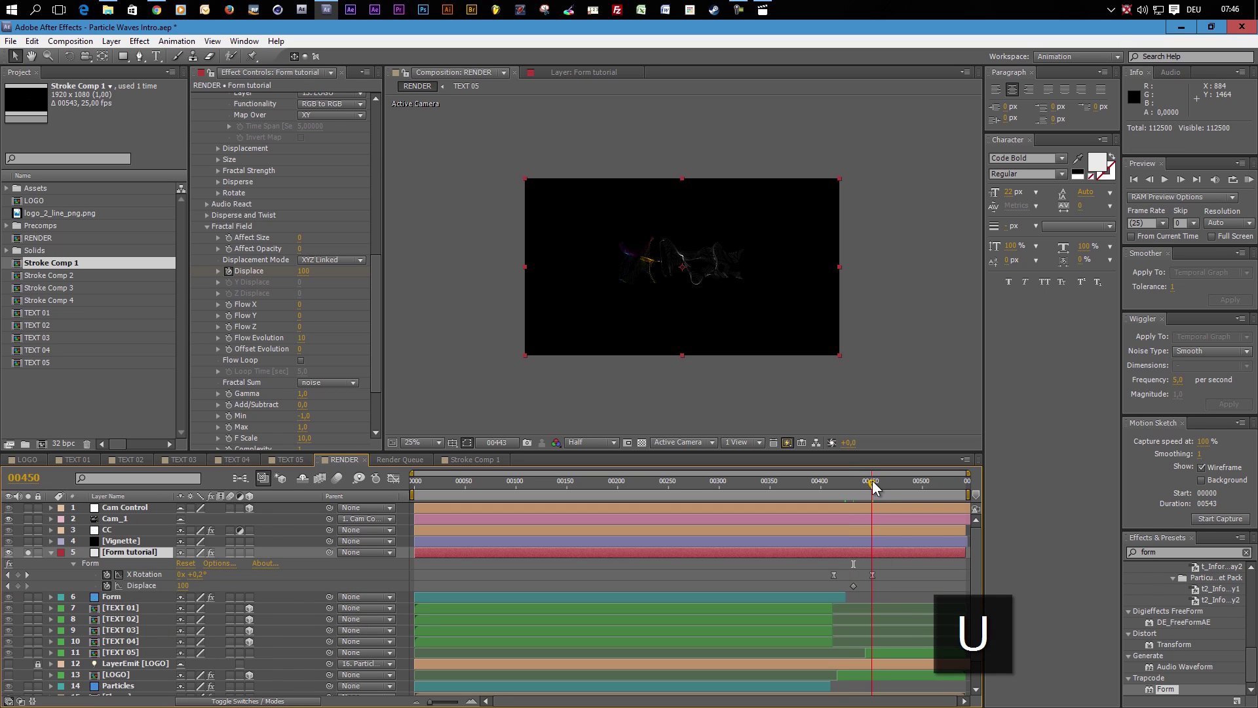
pyautogui.click(304, 270)
pyautogui.write('0')
pyautogui.press('Return')
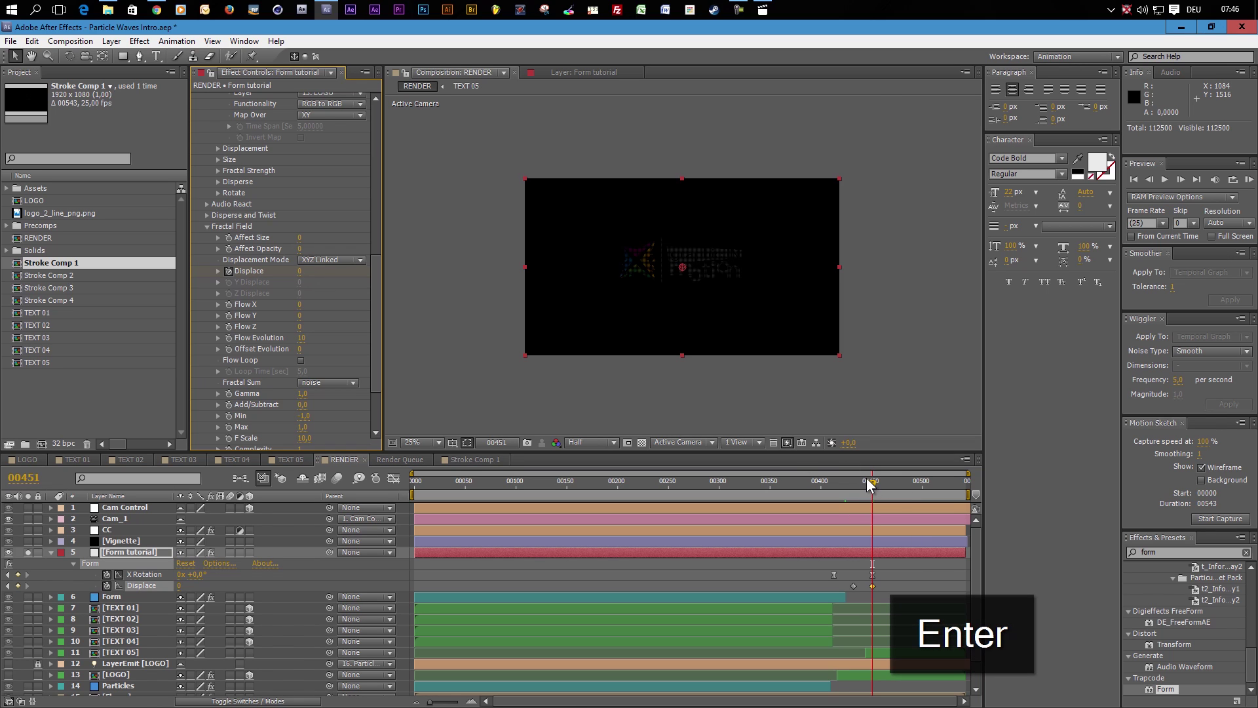
# - Apply Easy Ease to both Displace keyframes and preview the motion around frame 444
pyautogui.click(865, 481)
pyautogui.moveTo(880, 588); pyautogui.dragTo(840, 586)
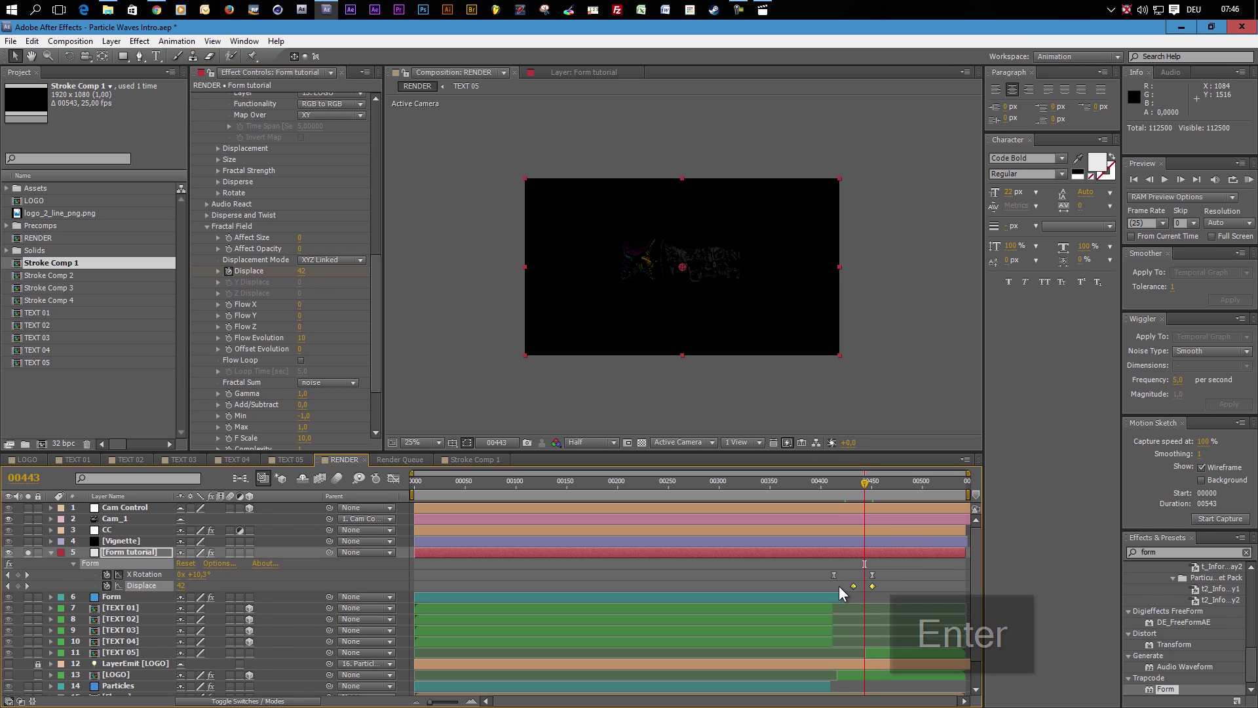
pyautogui.rightClick(852, 585)
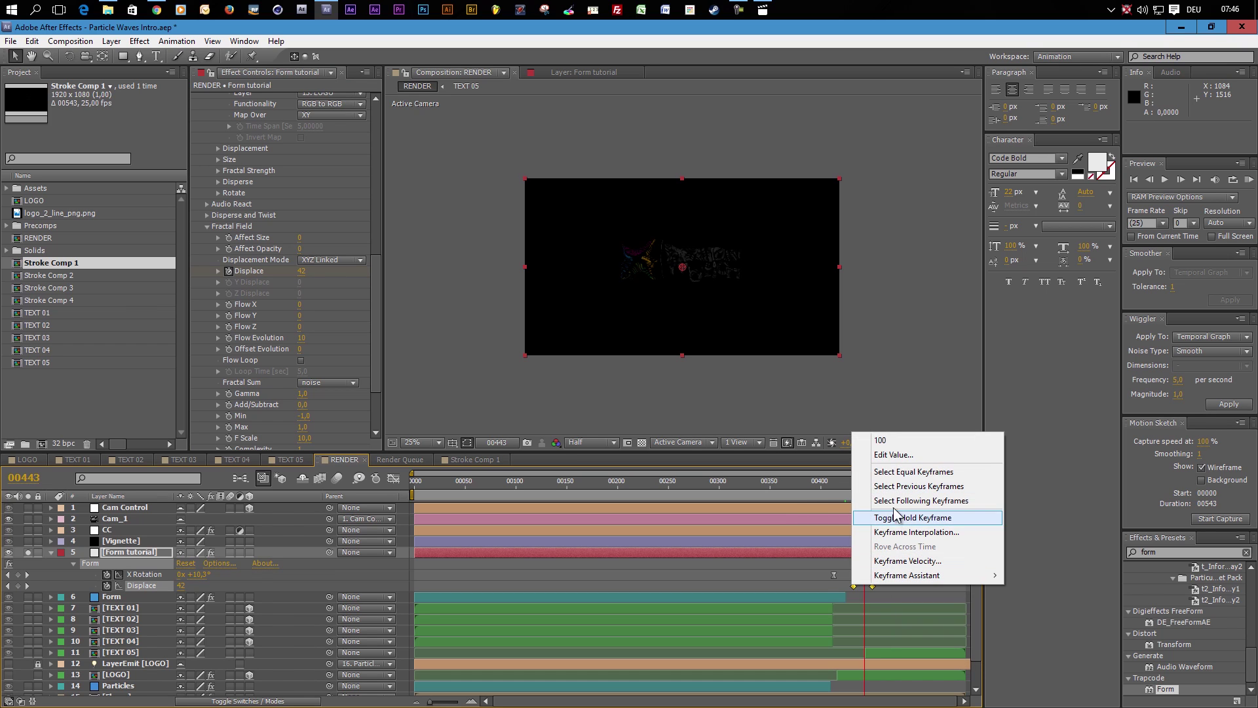
pyautogui.moveTo(884, 575)
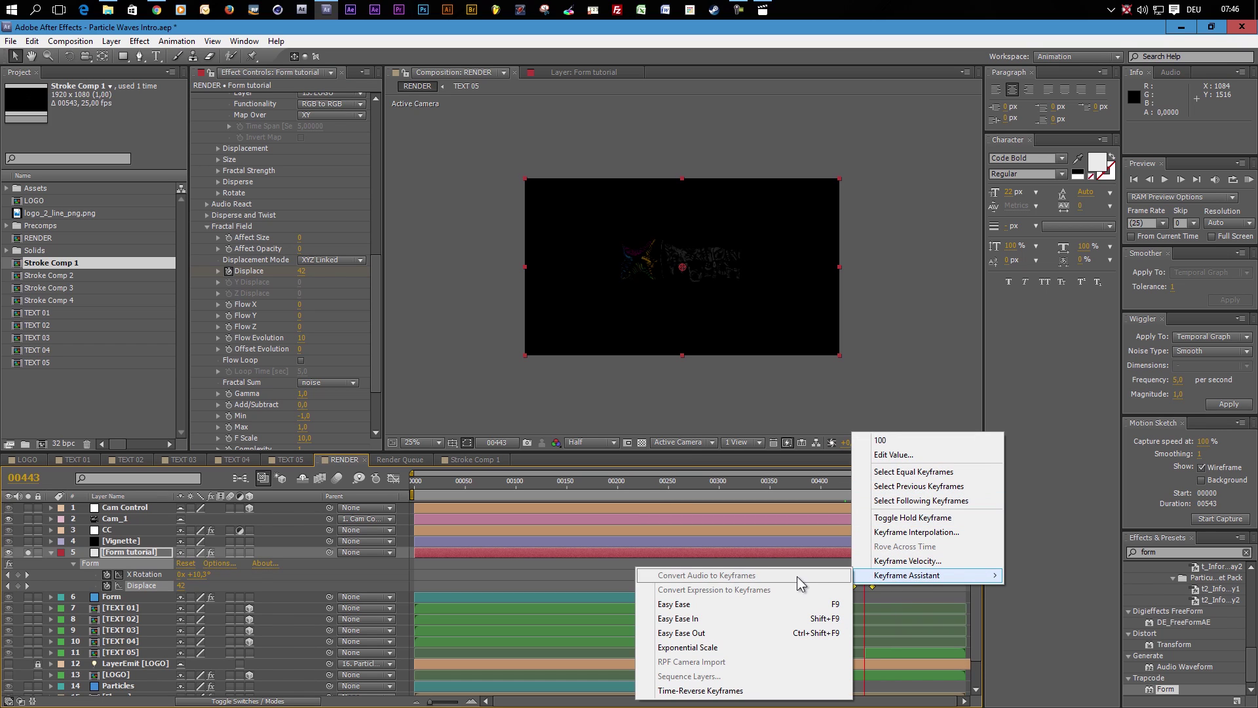
pyautogui.click(694, 604)
pyautogui.moveTo(867, 481)
pyautogui.mouseDown()
pyautogui.moveTo(839, 482)
pyautogui.moveTo(868, 483)
pyautogui.mouseUp()
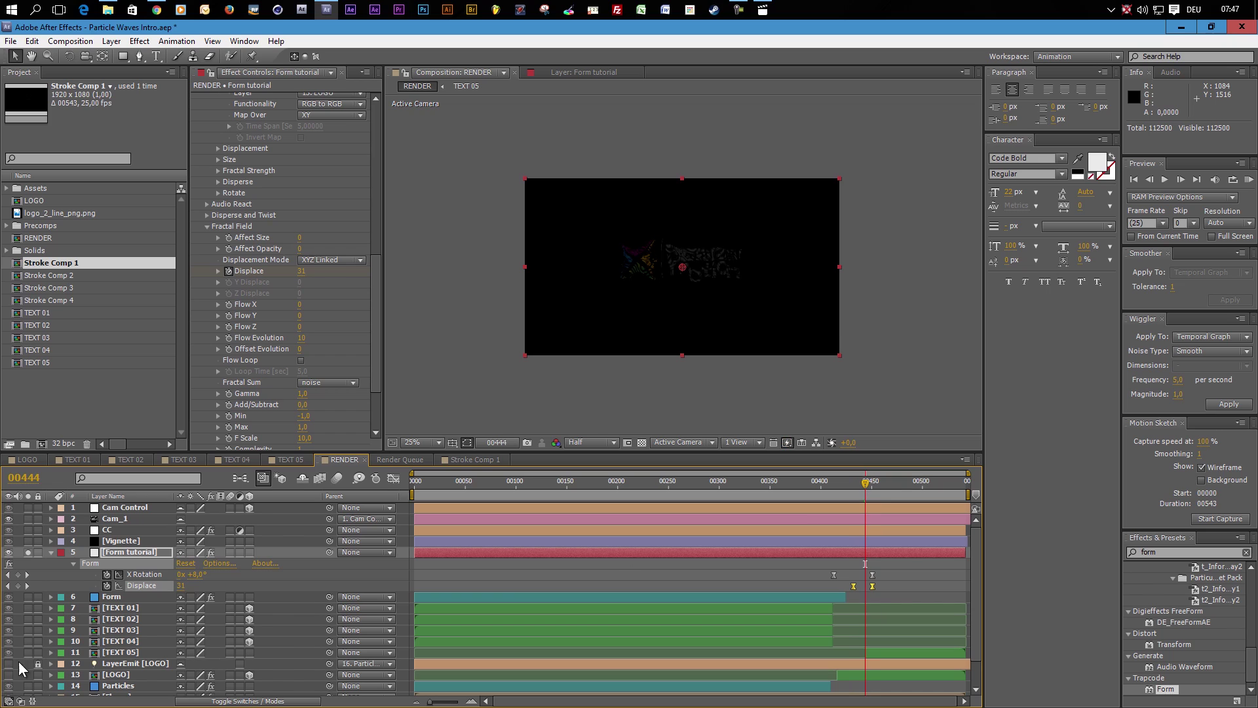
# - Solo the LOGO layer and shift all X Rotation and Displace keyframes earlier so the last ones fall at about frame 420
pyautogui.scroll(-2, 91, 674)
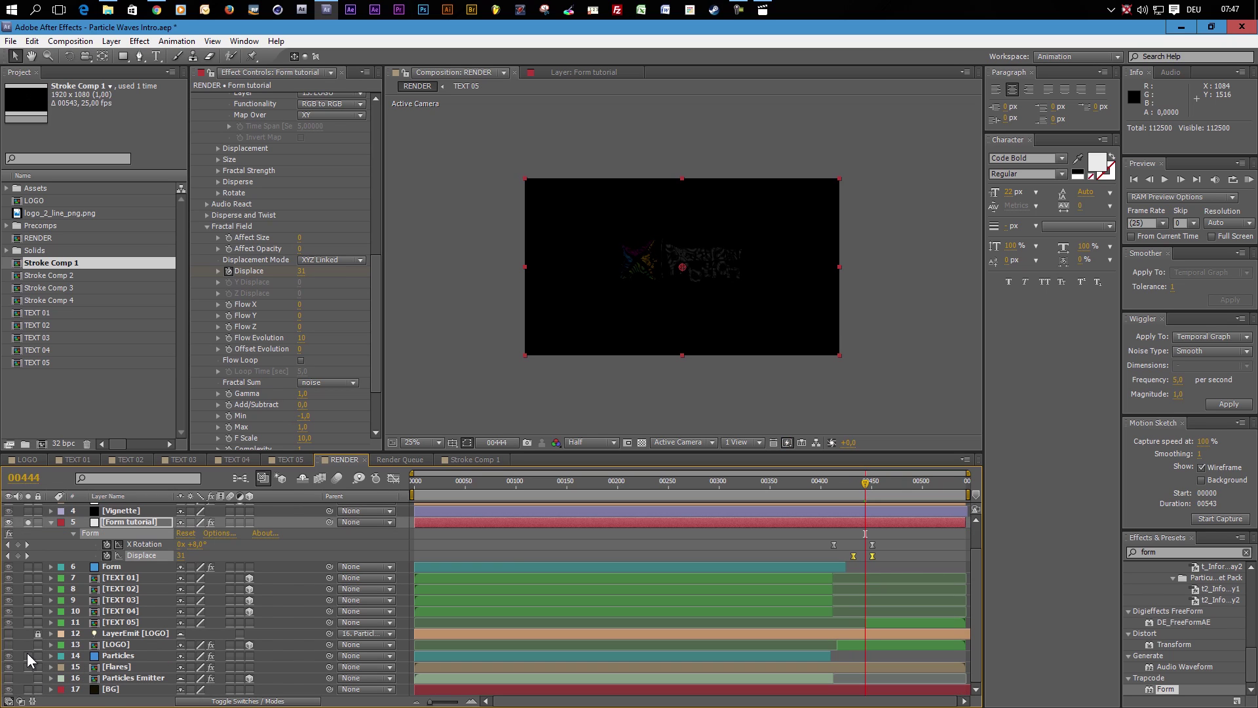
pyautogui.click(27, 644)
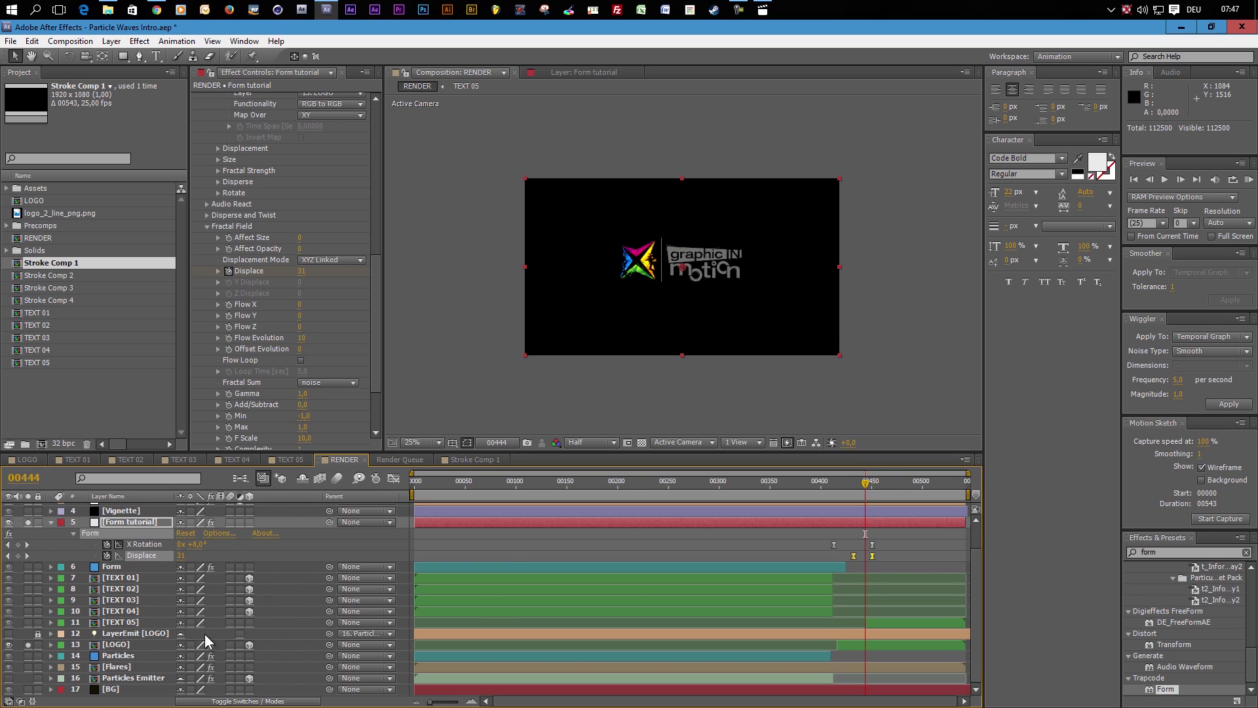
pyautogui.moveTo(866, 484)
pyautogui.mouseDown()
pyautogui.moveTo(830, 480)
pyautogui.moveTo(841, 485)
pyautogui.mouseUp()
pyautogui.moveTo(886, 542); pyautogui.dragTo(797, 568)
pyautogui.moveTo(871, 554); pyautogui.dragTo(842, 552)
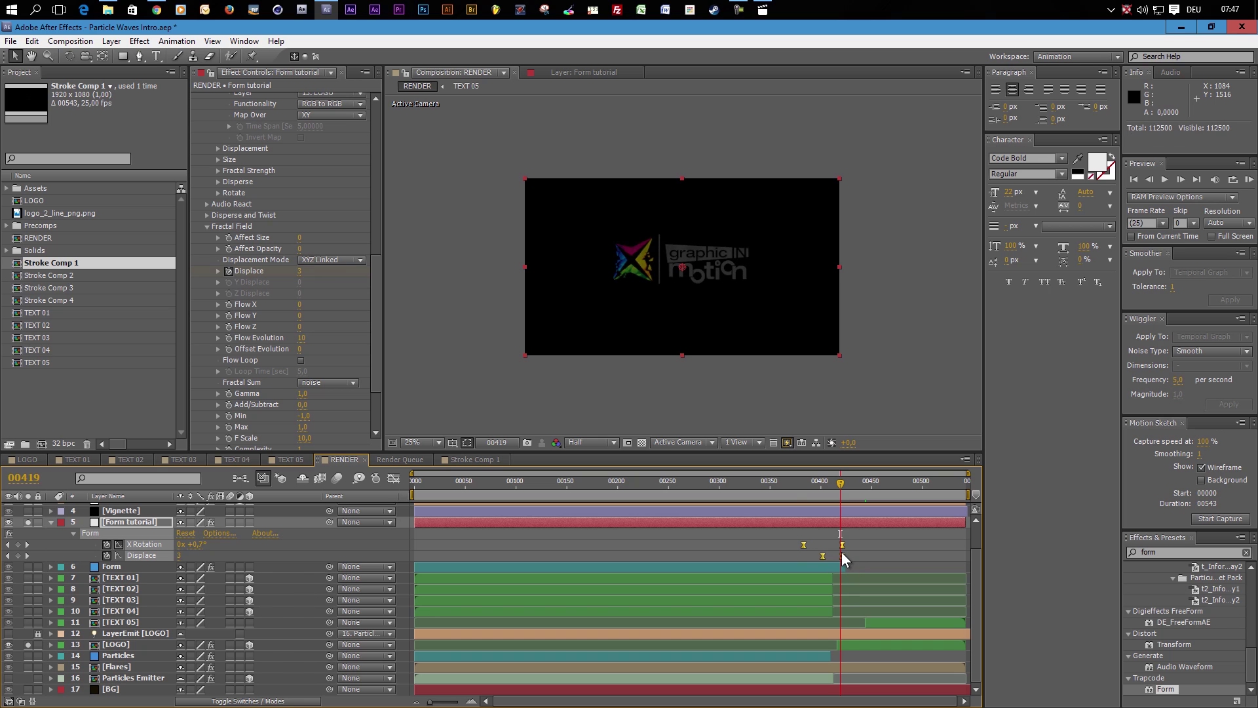
pyautogui.moveTo(789, 482); pyautogui.dragTo(725, 503)
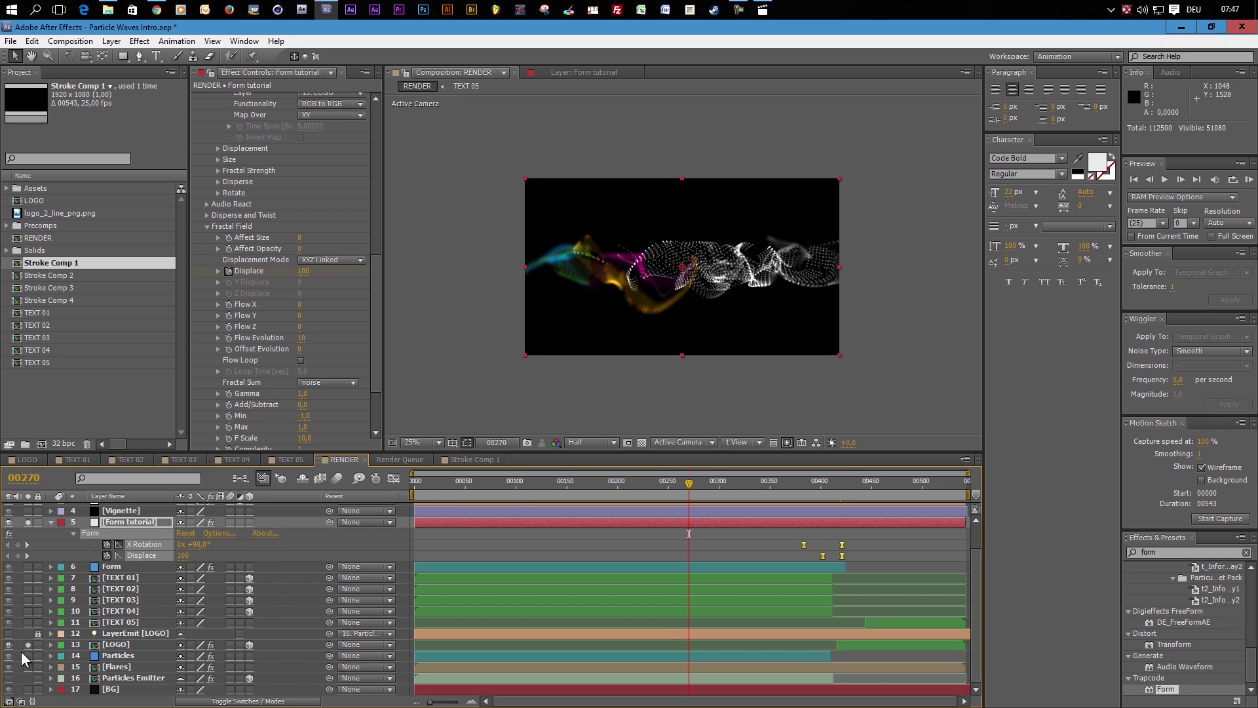
# - Turn off the LOGO and Form tutorial solos, hide Form tutorial, and view the full composition at 50% on frame 215
pyautogui.click(28, 522)
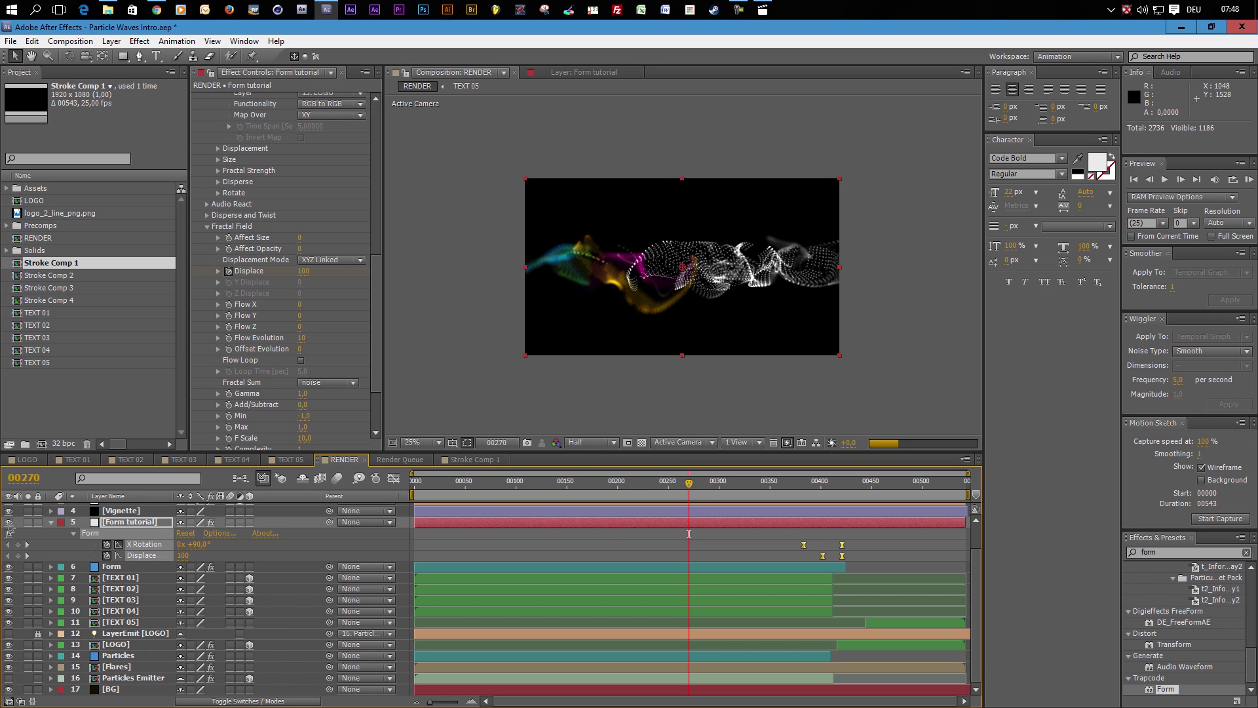
pyautogui.click(27, 522)
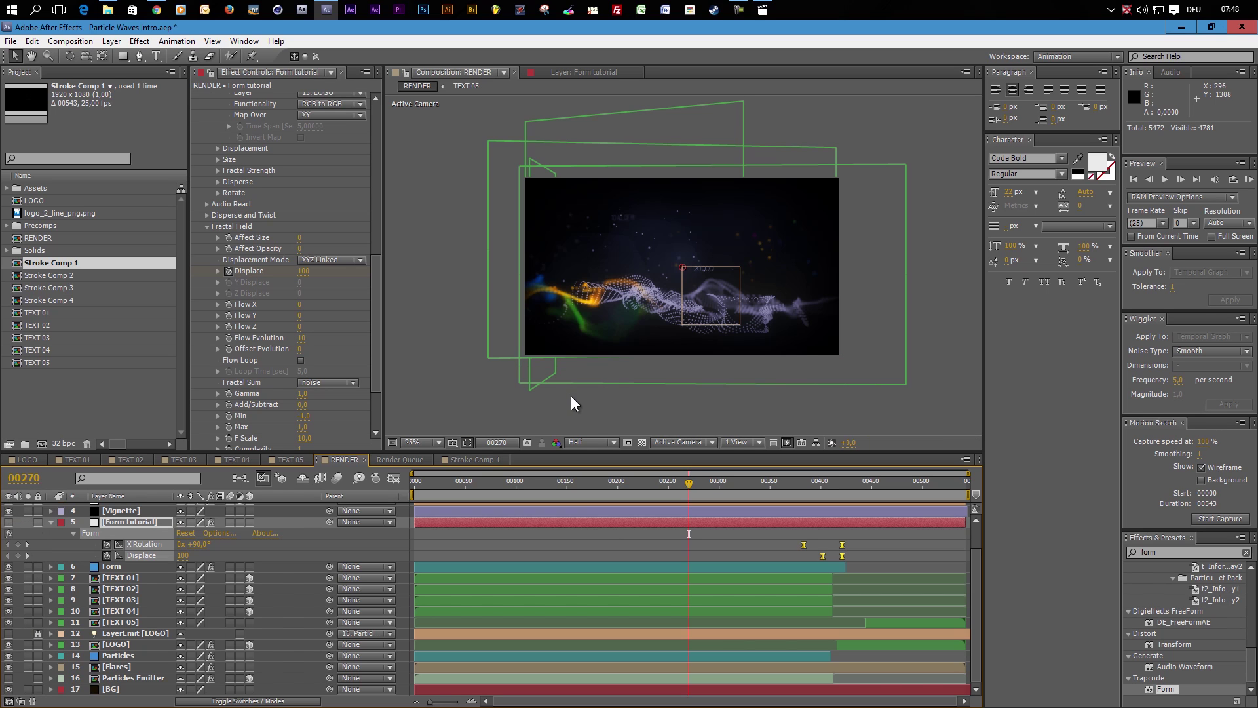
pyautogui.press('.')
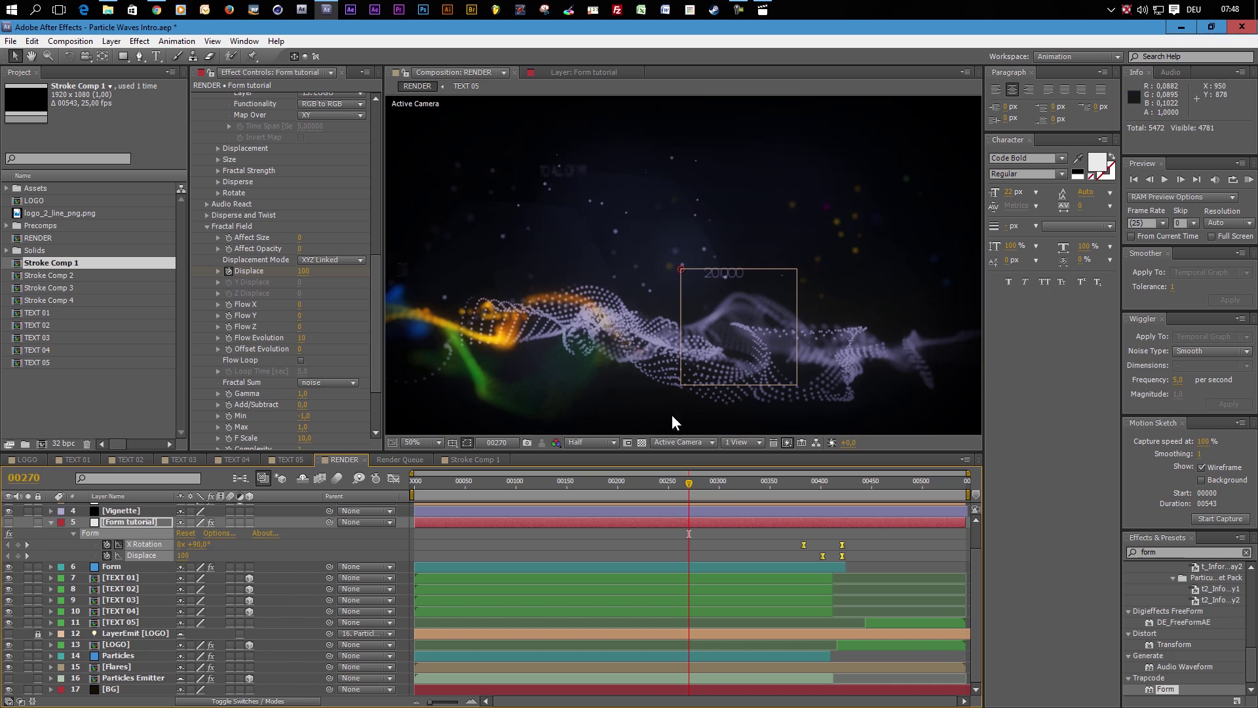
pyautogui.click(633, 487)
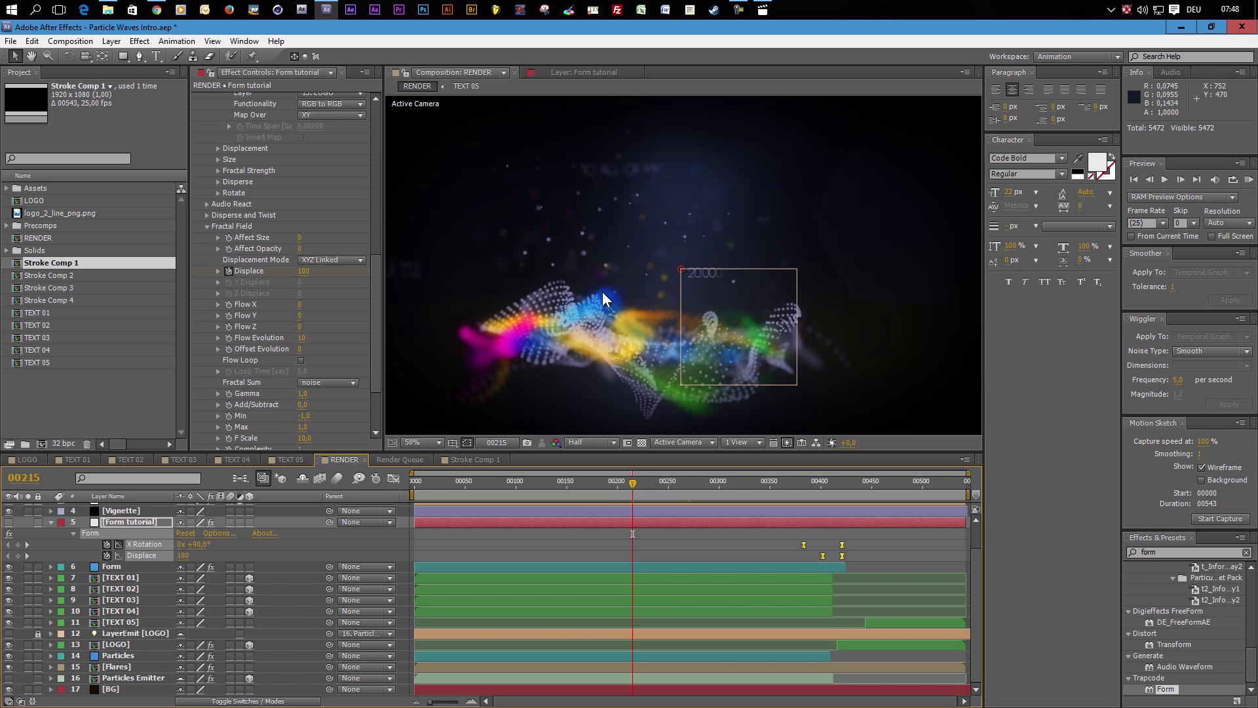
# - Examine the effects on the Particles, Form and Flares layers, and open the Flares precomp at frame 23
pyautogui.click(131, 655)
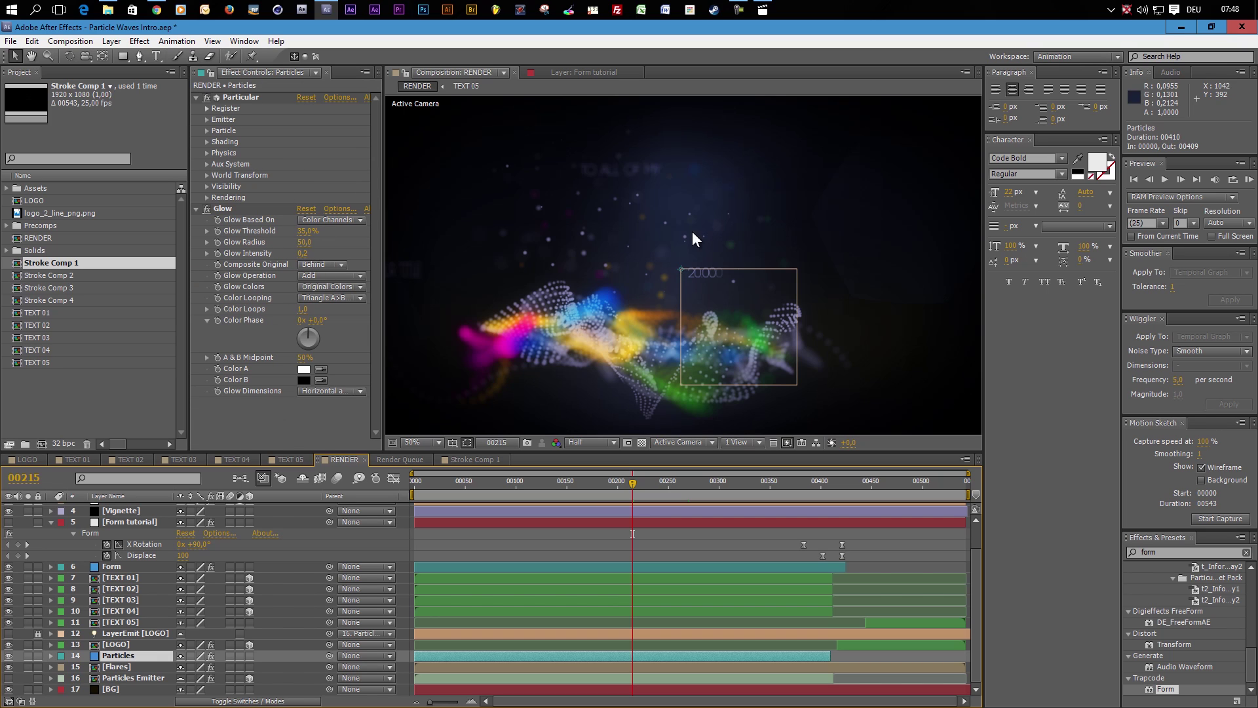
pyautogui.click(108, 568)
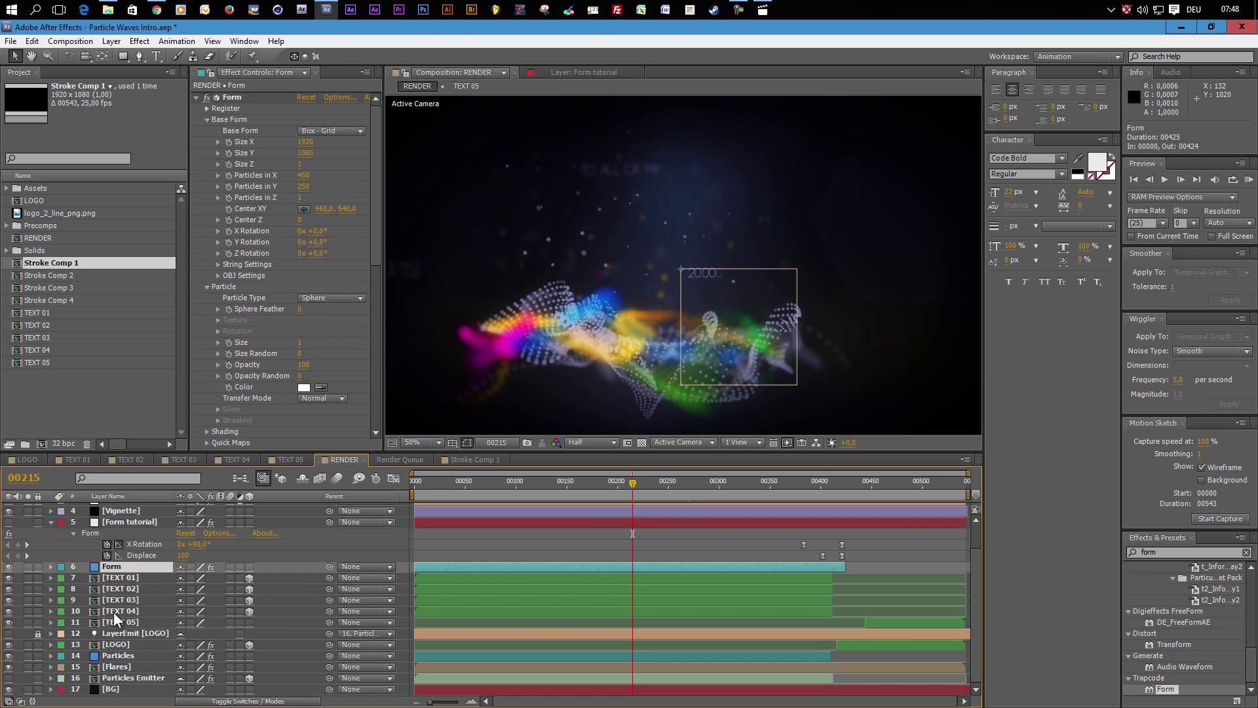
pyautogui.click(125, 667)
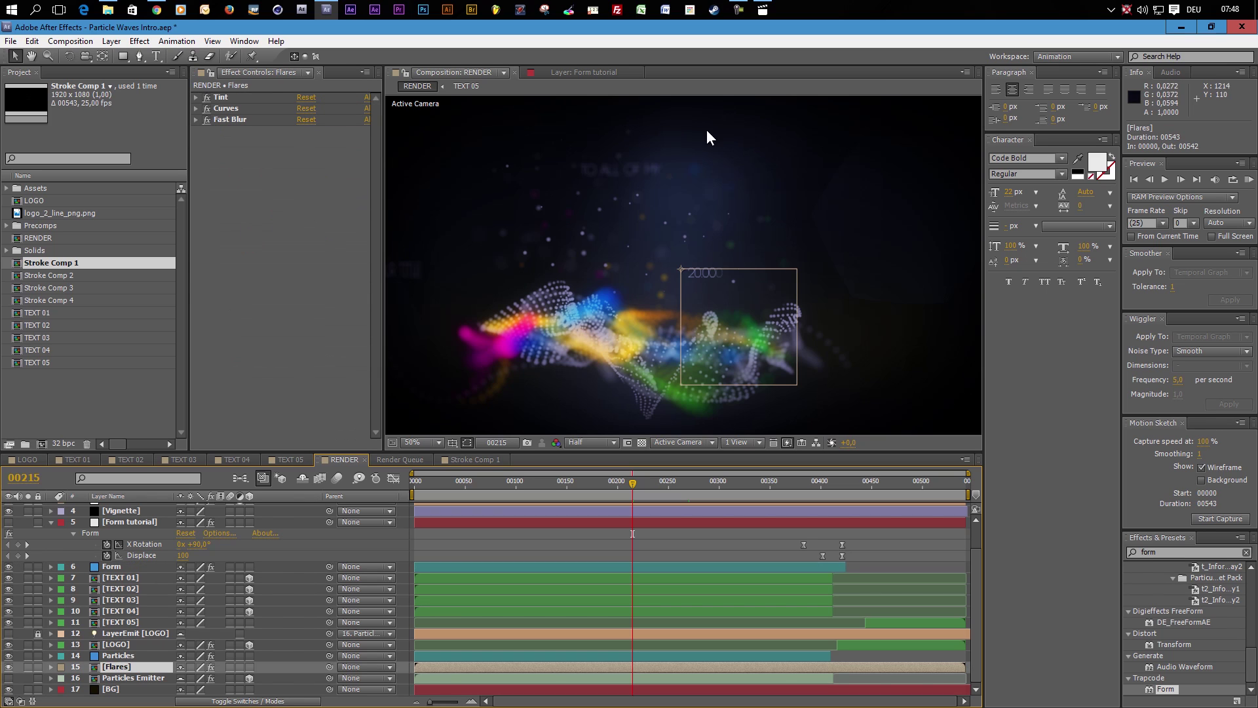
pyautogui.doubleClick(120, 668)
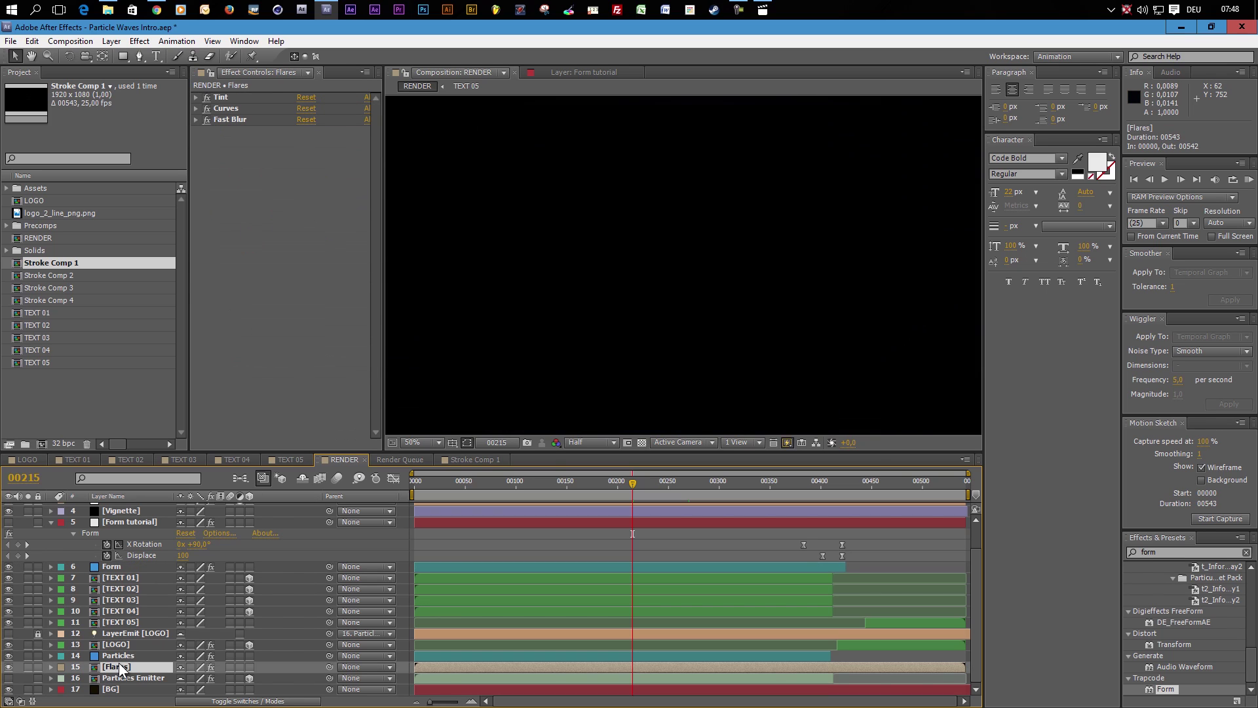
pyautogui.moveTo(525, 478); pyautogui.dragTo(437, 498)
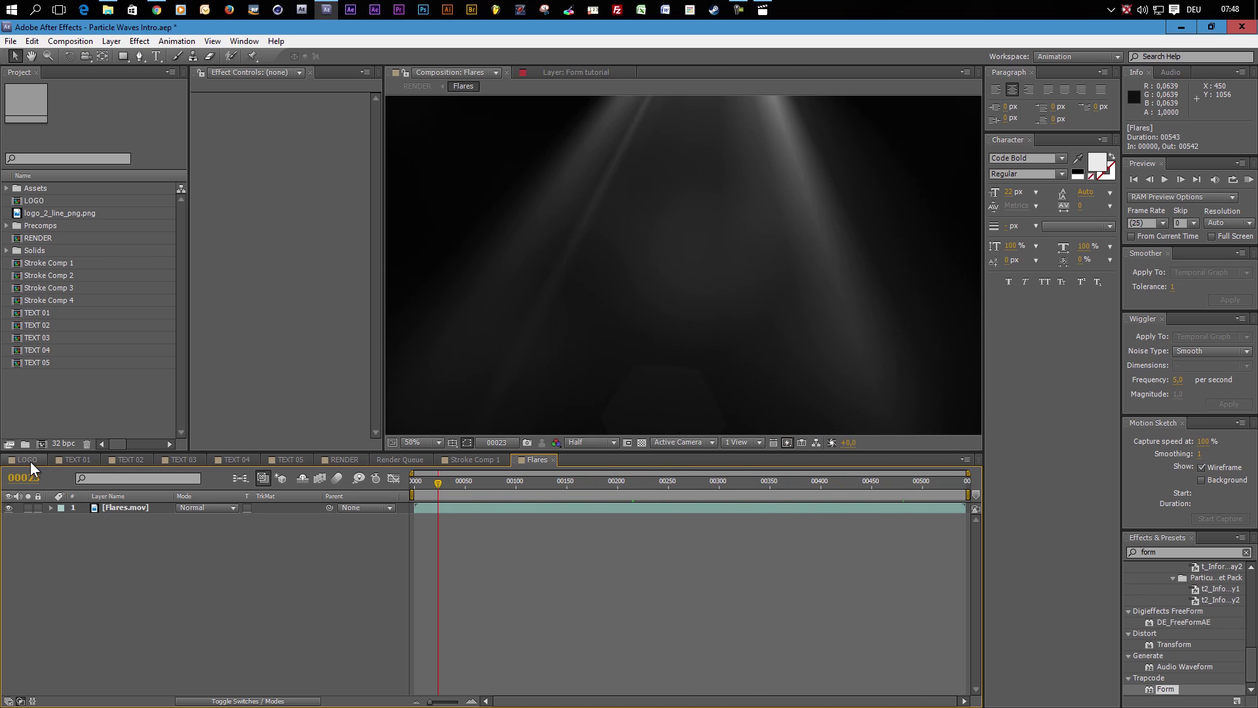
# - Return to the RENDER composition, move to frame 151 and set the preview resolution to Full
pyautogui.click(359, 460)
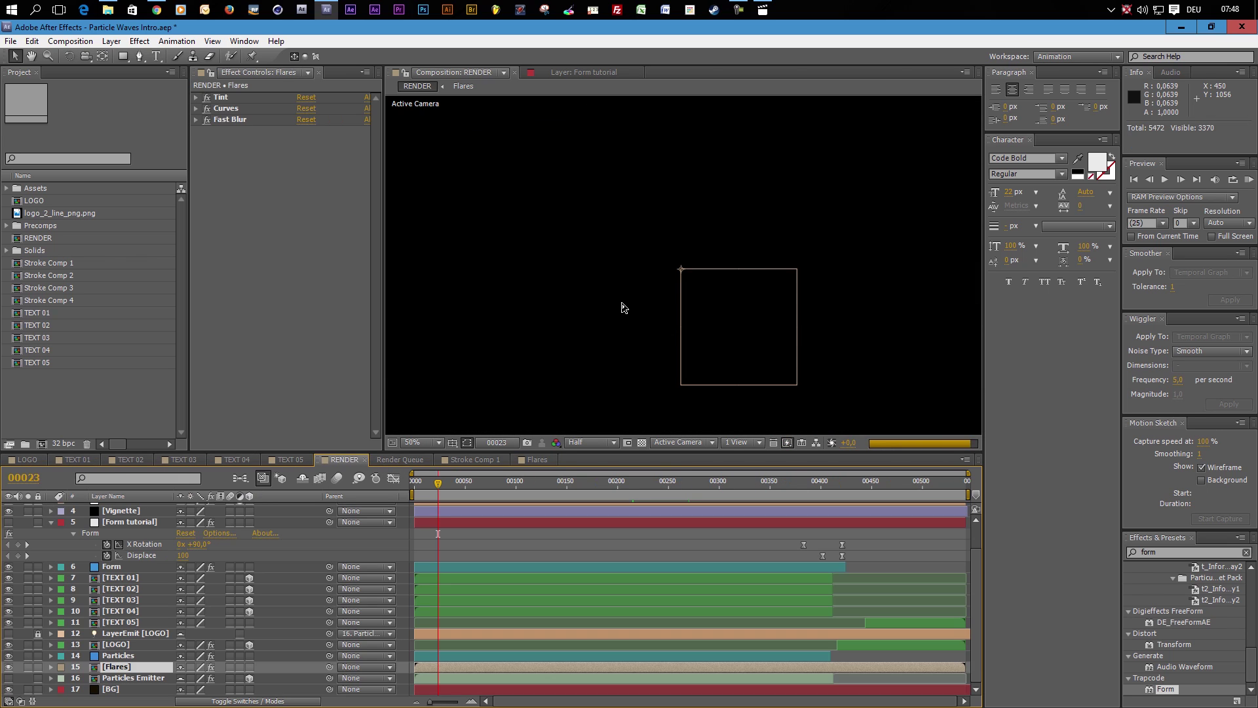
pyautogui.moveTo(485, 483); pyautogui.dragTo(567, 482)
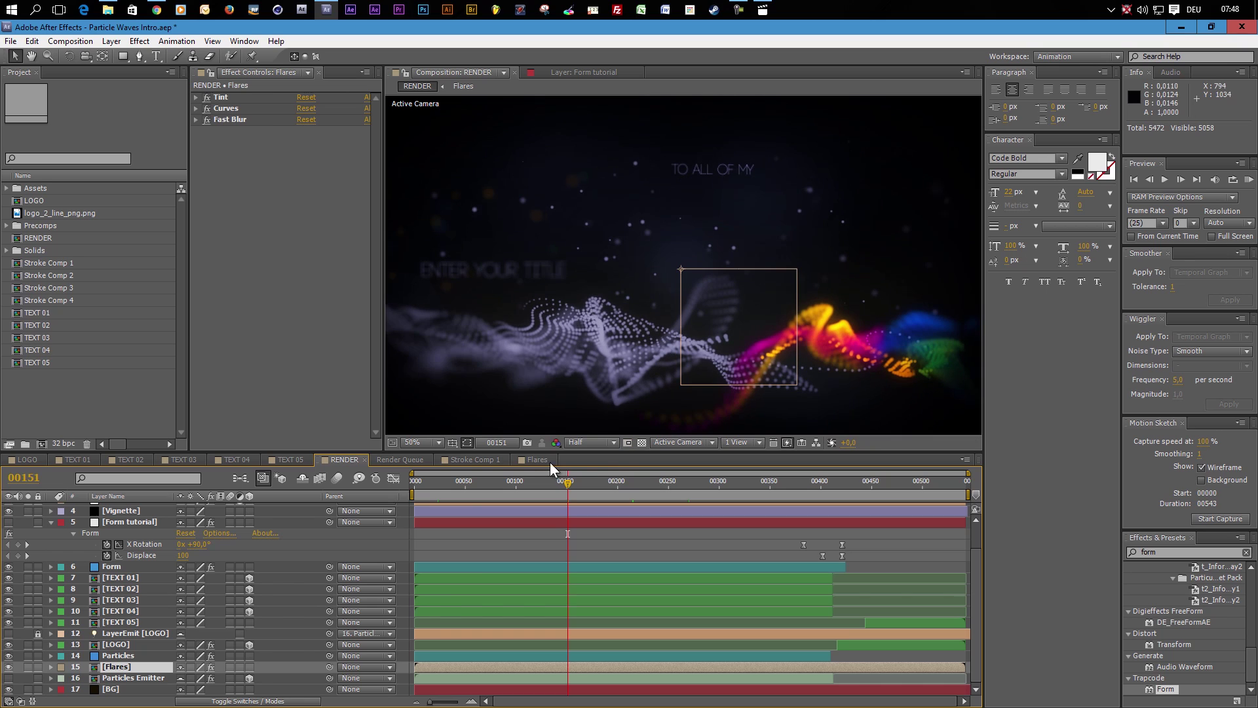
pyautogui.click(589, 442)
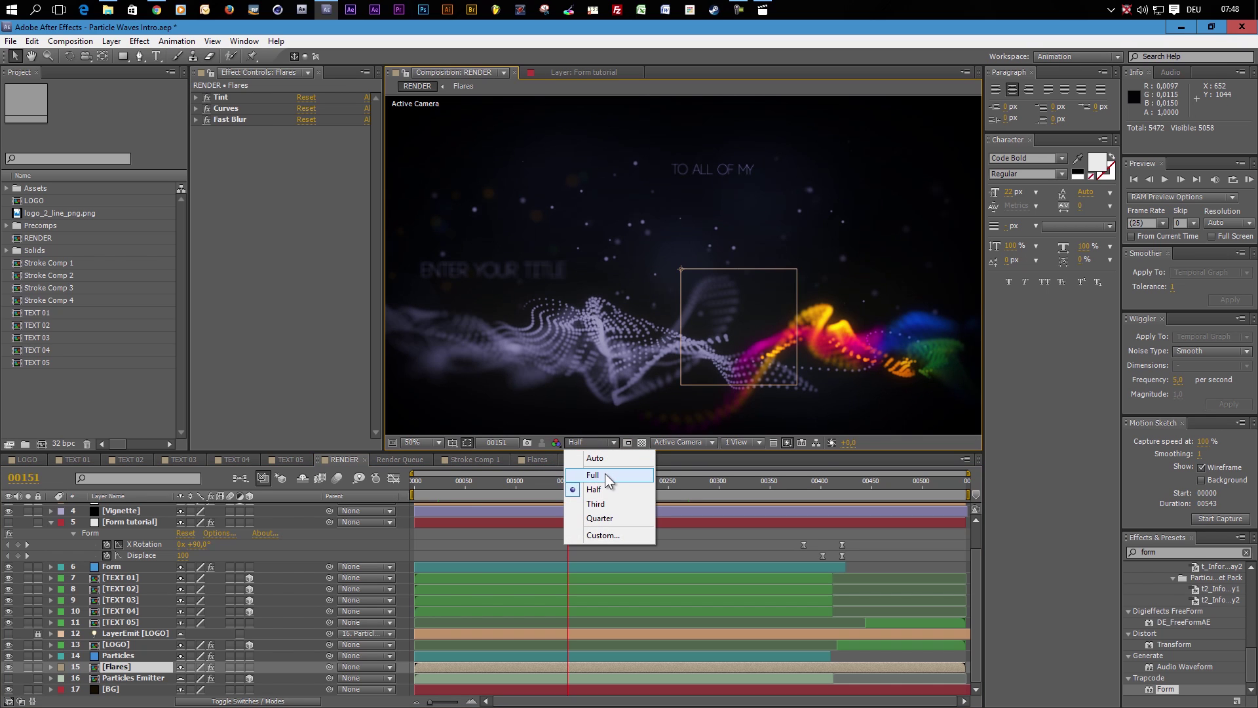
pyautogui.click(607, 476)
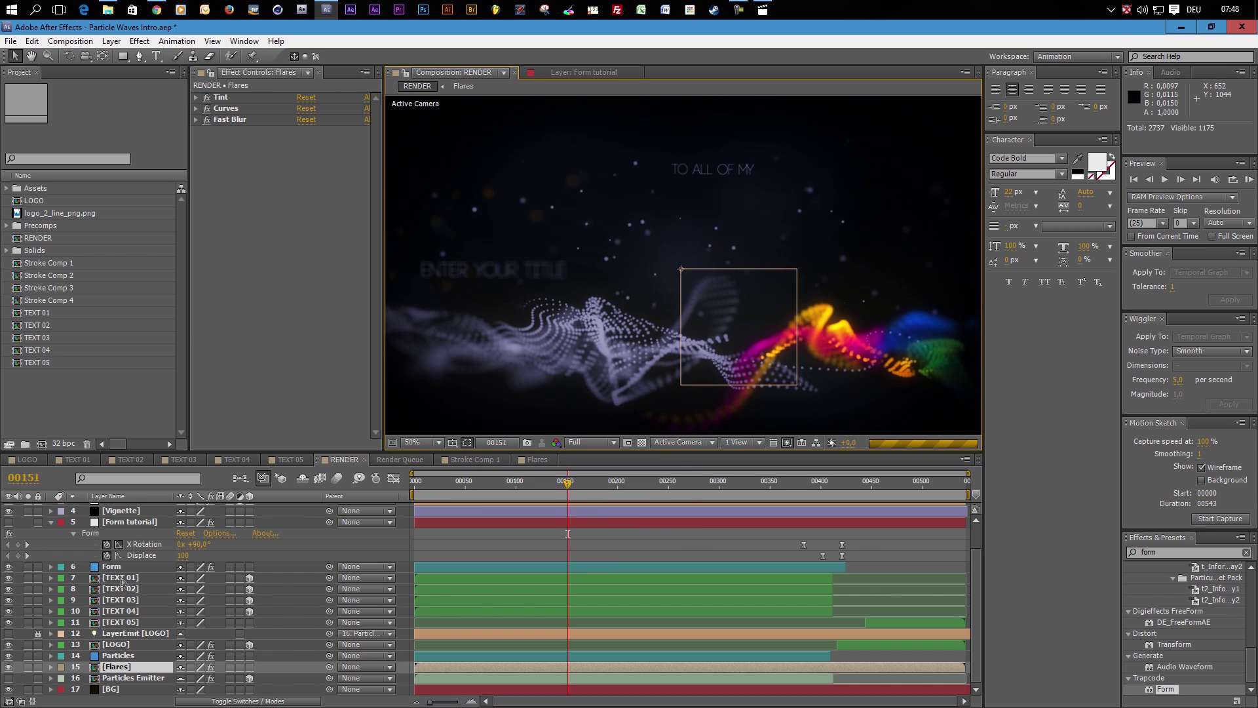
# - Open Stroke Comp 1 from TEXT 01 and inspect the Stroke layer's mask path and effect settings
pyautogui.click(88, 462)
pyautogui.doubleClick(129, 542)
pyautogui.click(118, 509)
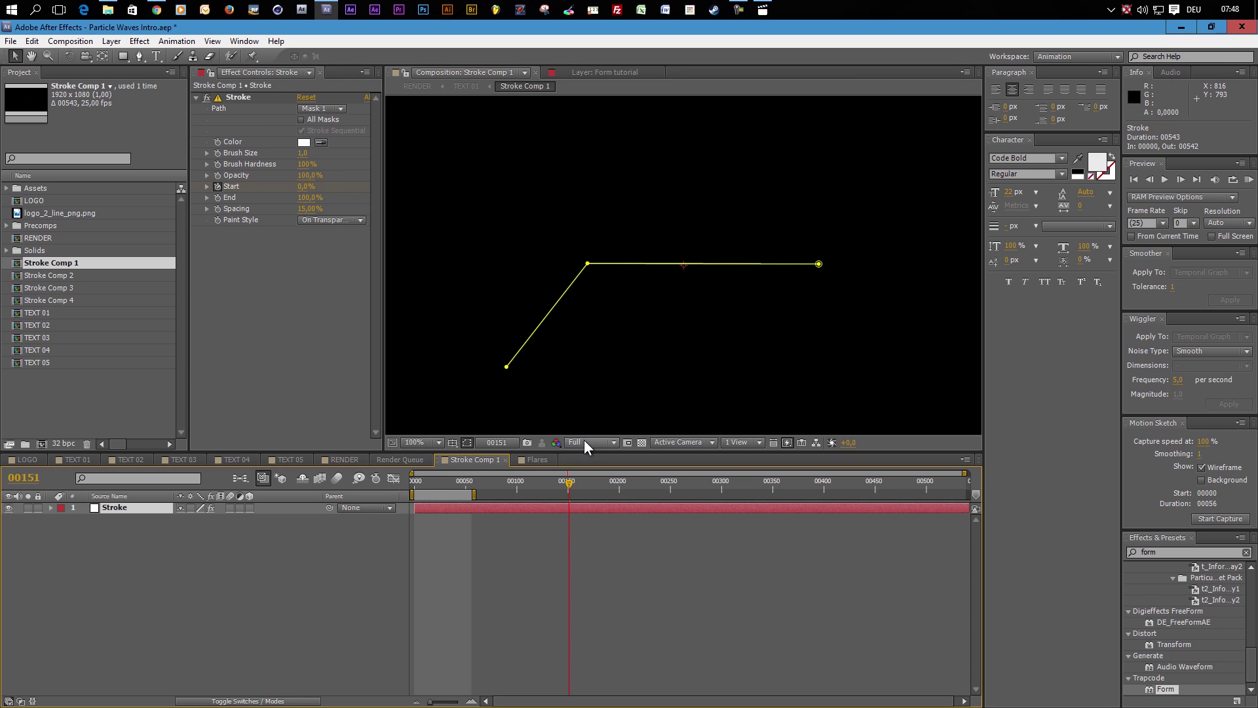
pyautogui.click(616, 573)
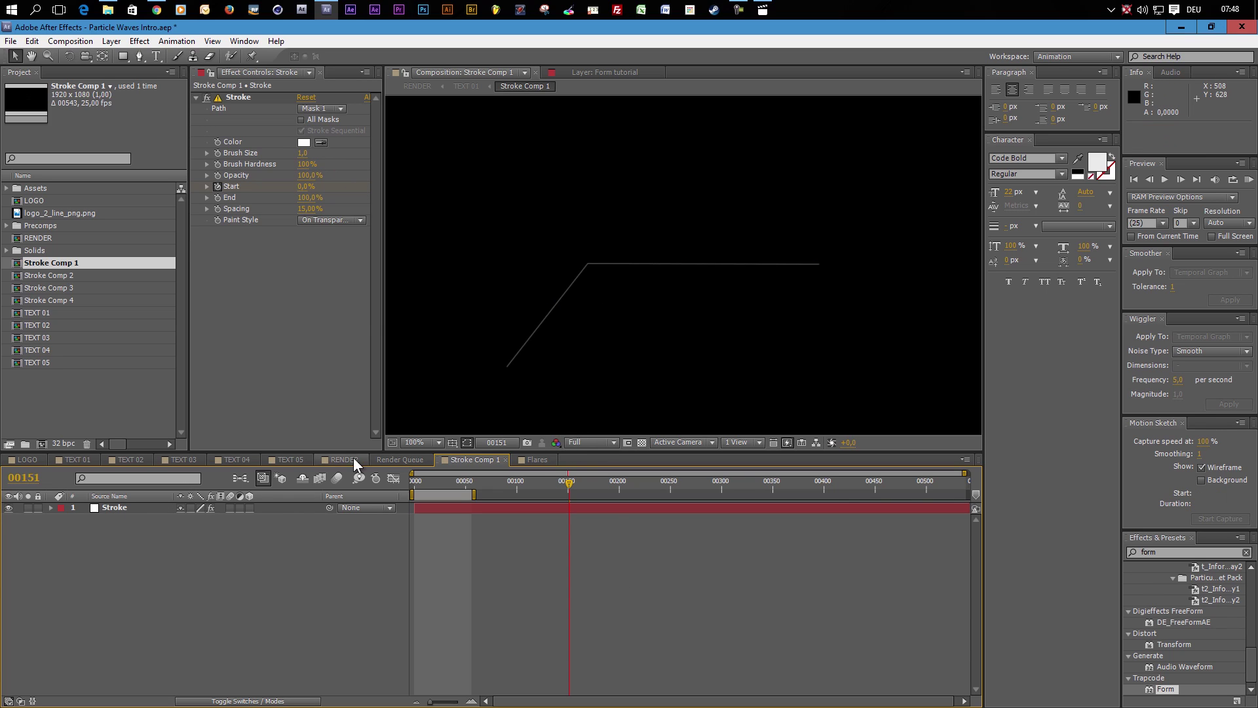
# - Reveal the Stroke layer's Start keyframes, check the line at frame 39, and view the same frame in the RENDER composition
pyautogui.moveTo(569, 480)
pyautogui.mouseDown()
pyautogui.moveTo(420, 481)
pyautogui.moveTo(470, 484)
pyautogui.mouseUp()
pyautogui.click(481, 507)
pyautogui.press('u')
pyautogui.click(455, 481)
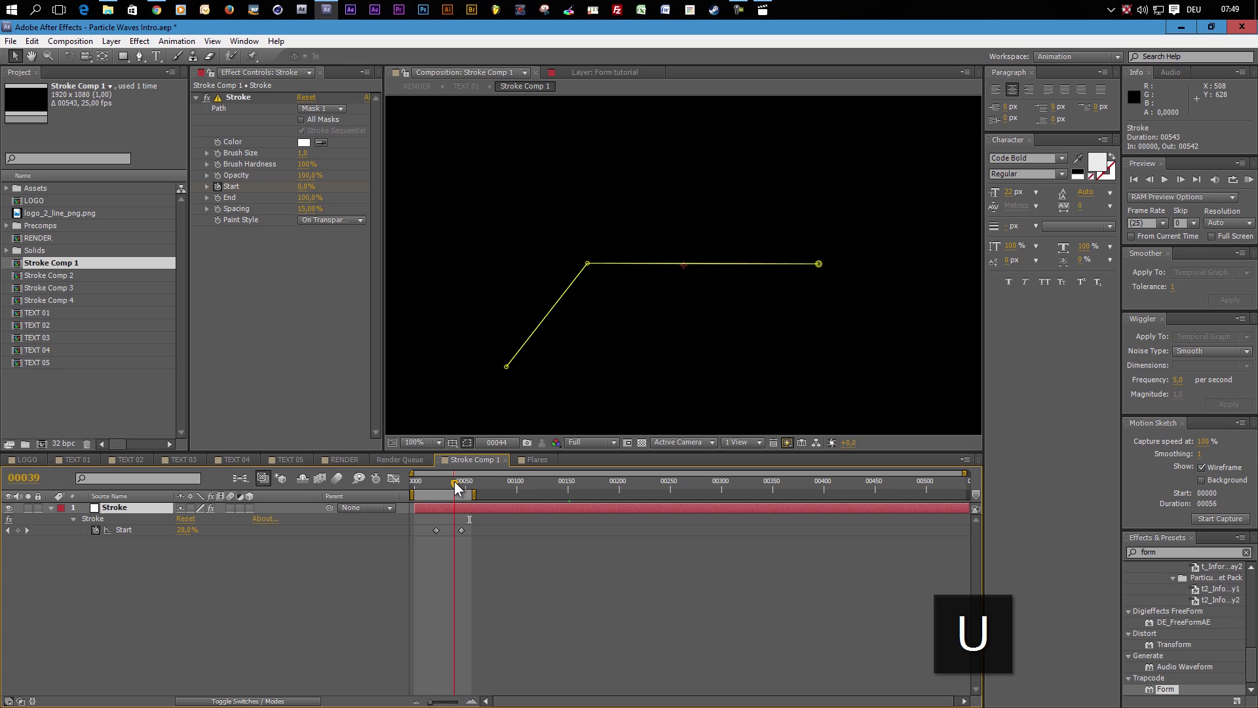
pyautogui.click(479, 622)
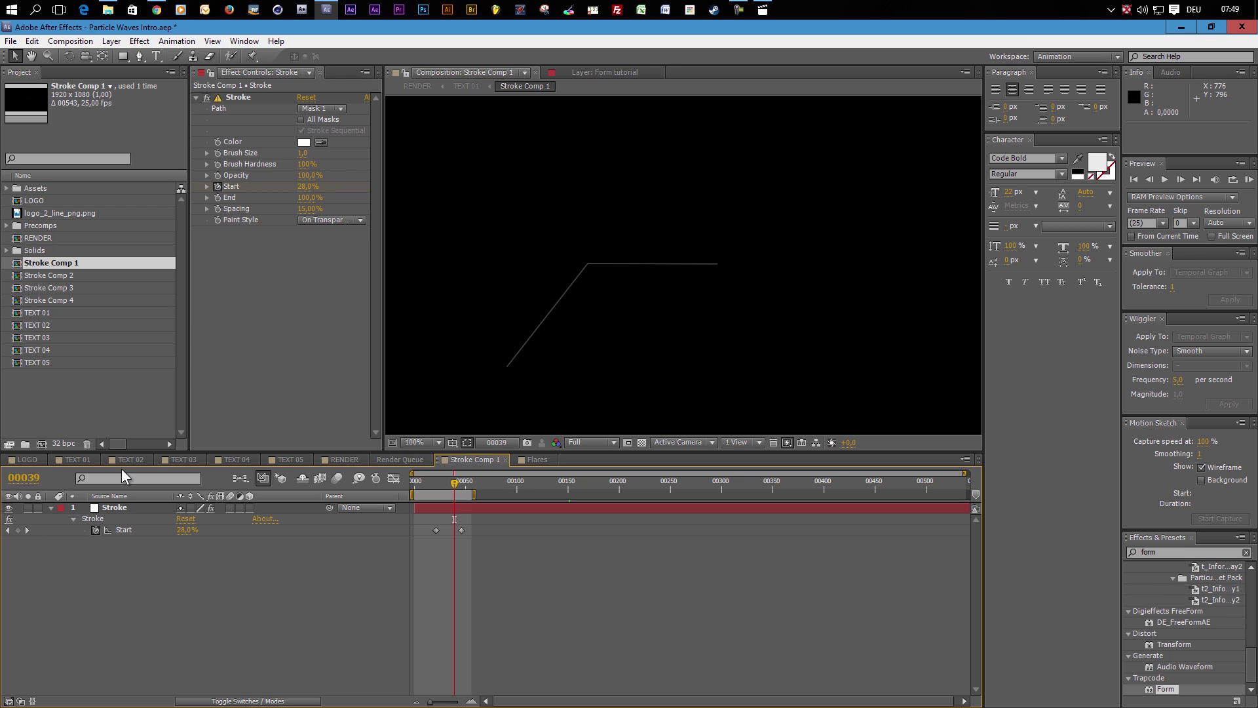
pyautogui.click(344, 459)
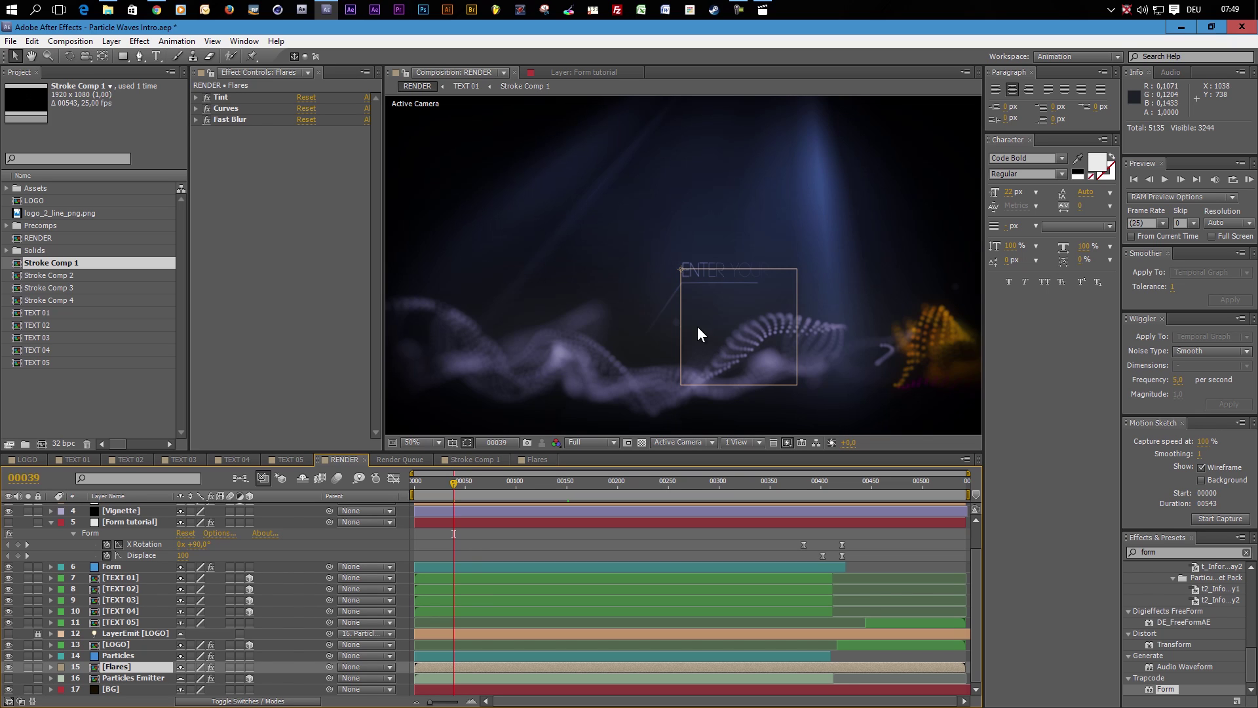
pyautogui.press(',')
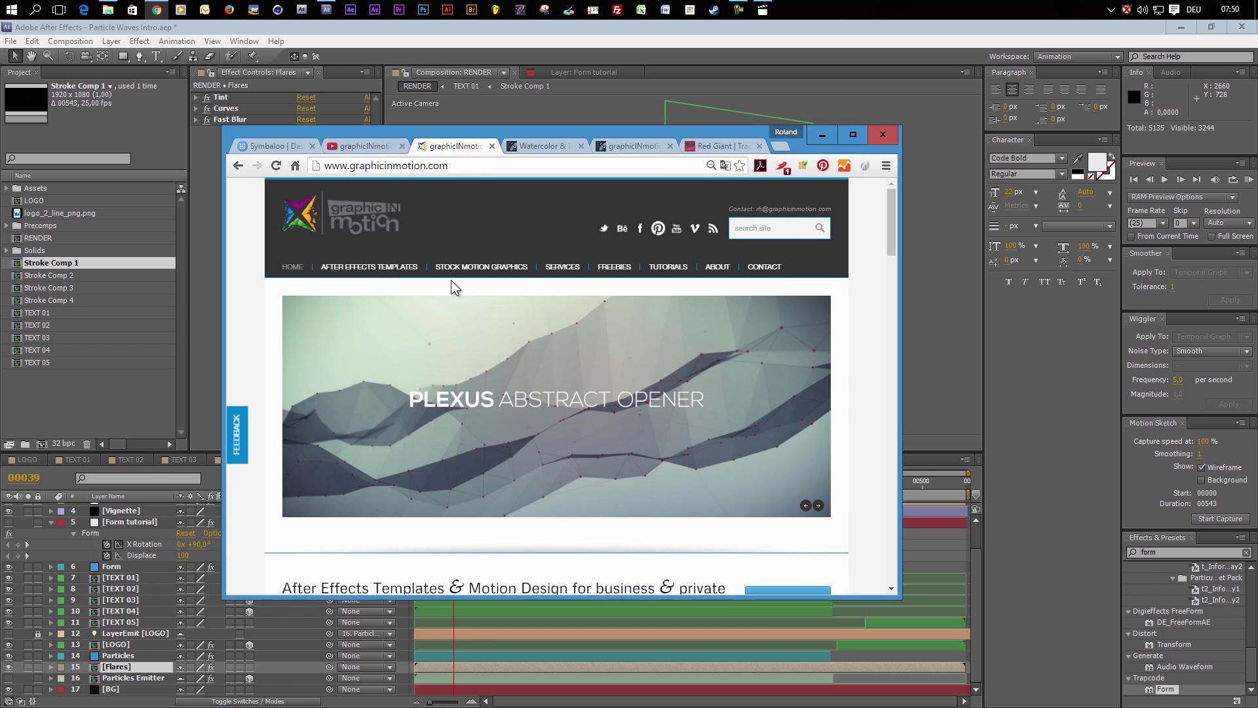
# - Switch to the browser and look over the Freebies options and After Effects template gallery on graphicinmotion.com
pyautogui.moveTo(630, 274)
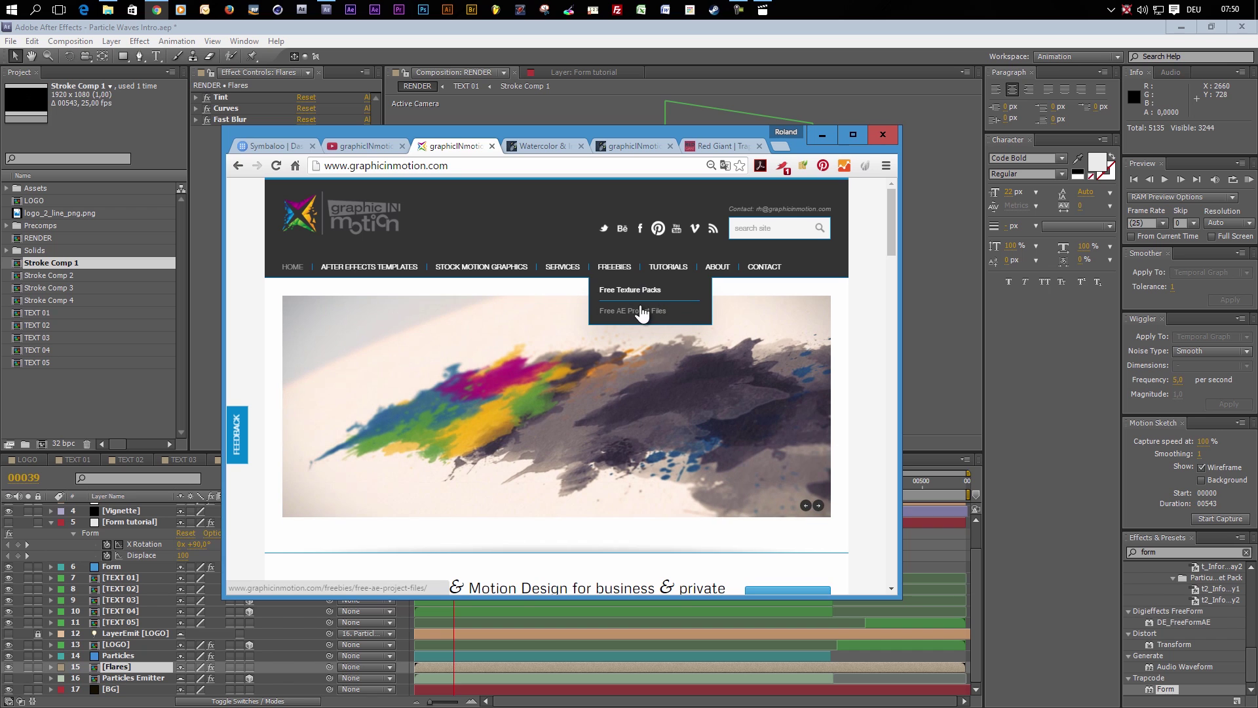
pyautogui.scroll(-7, 458, 294)
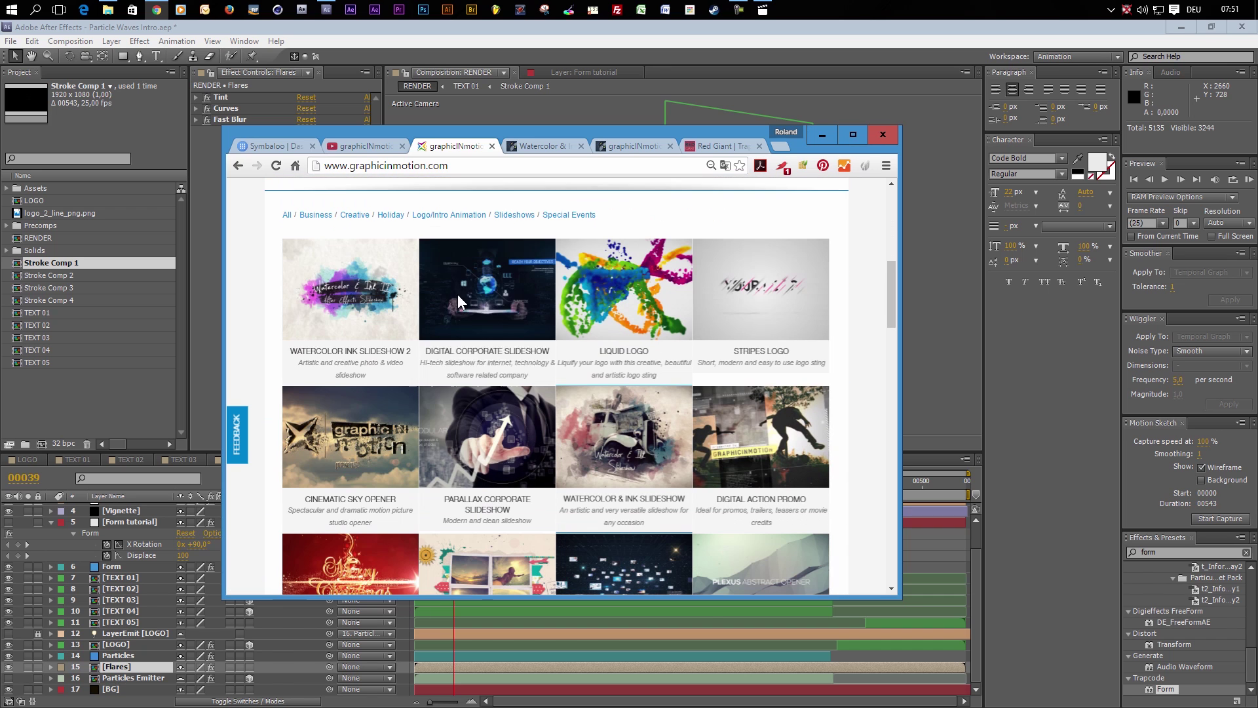
pyautogui.scroll(-2, 473, 328)
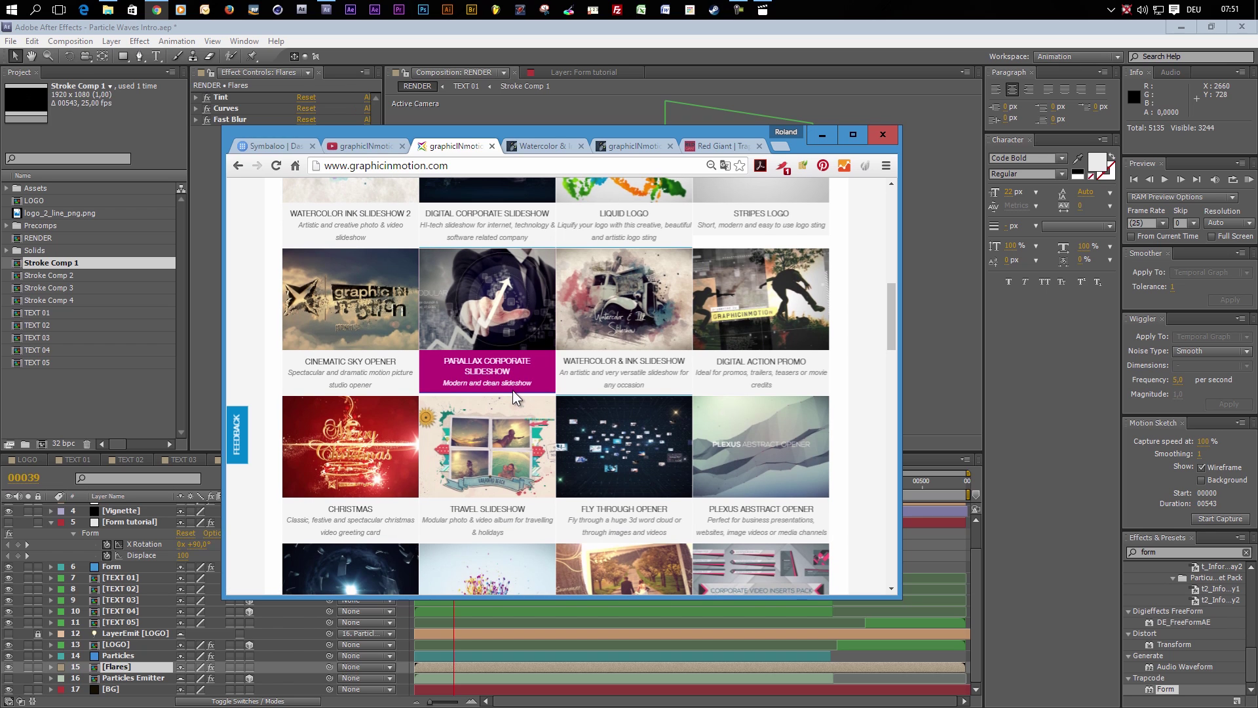
pyautogui.scroll(-4, 513, 391)
pyautogui.scroll(12, 511, 388)
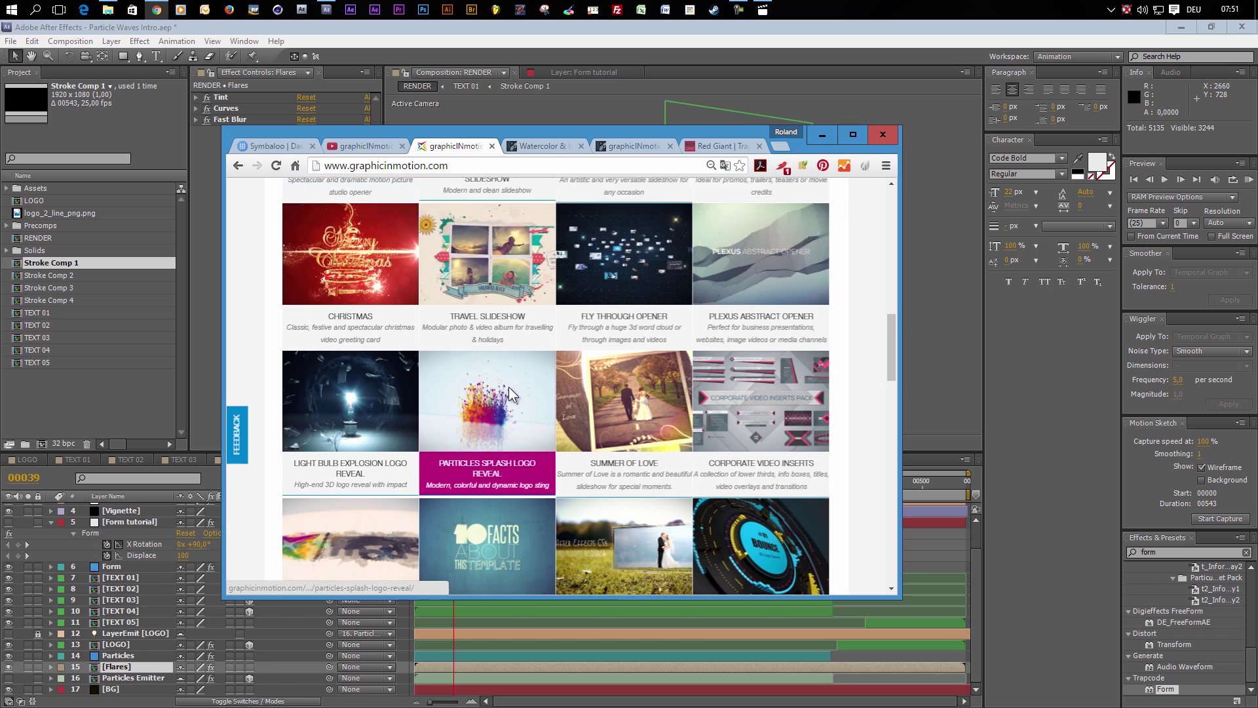